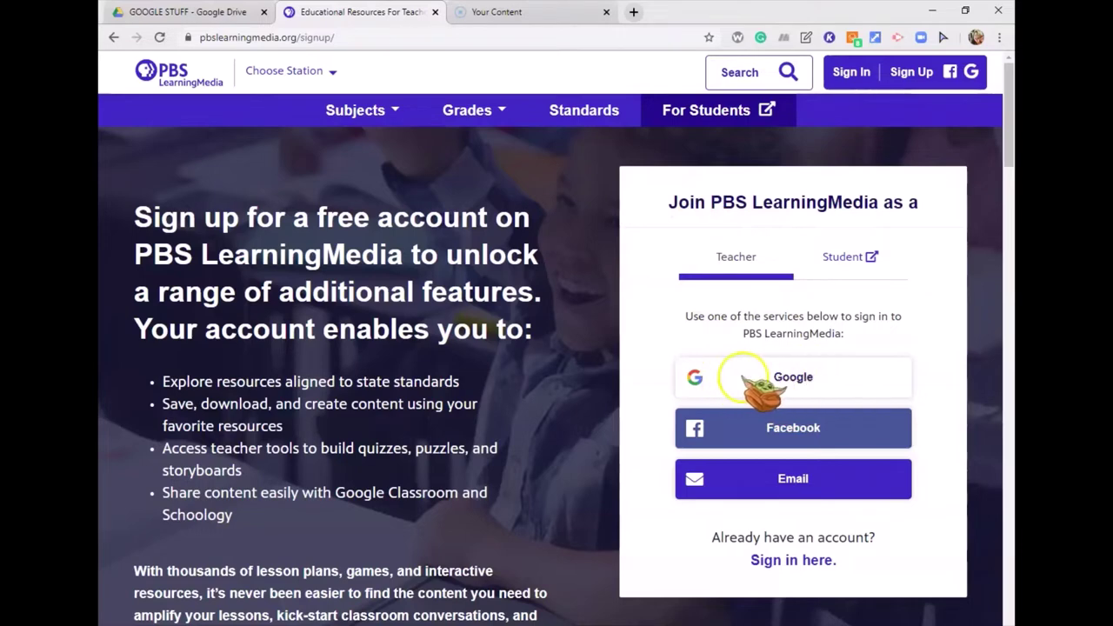
{"action": "left_click", "coordinate": [795, 379]}
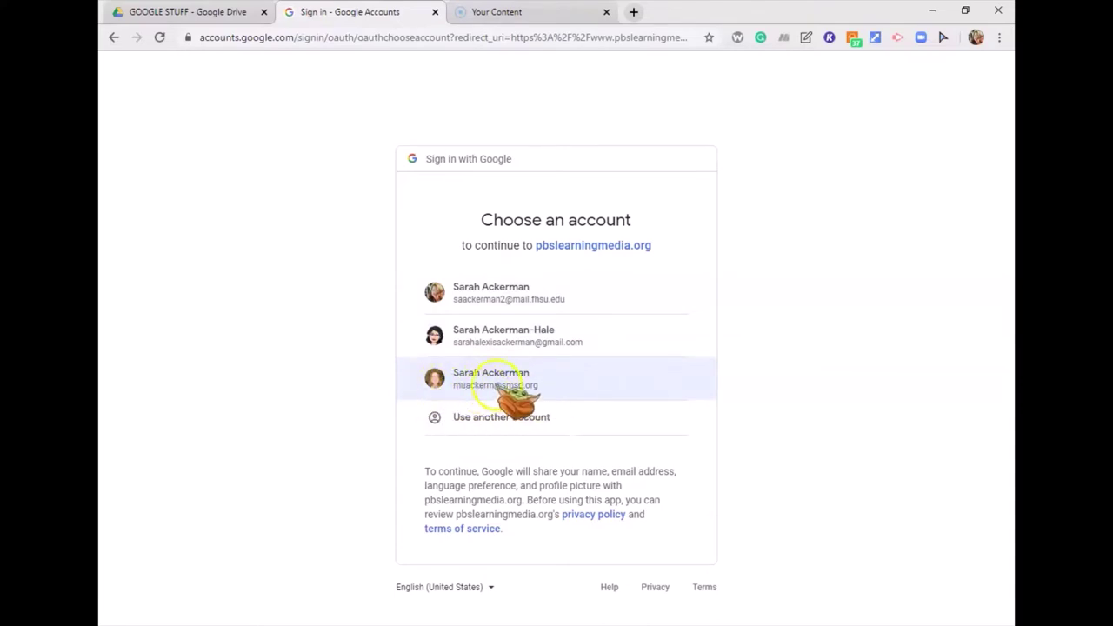
{"action": "left_click", "coordinate": [489, 294]}
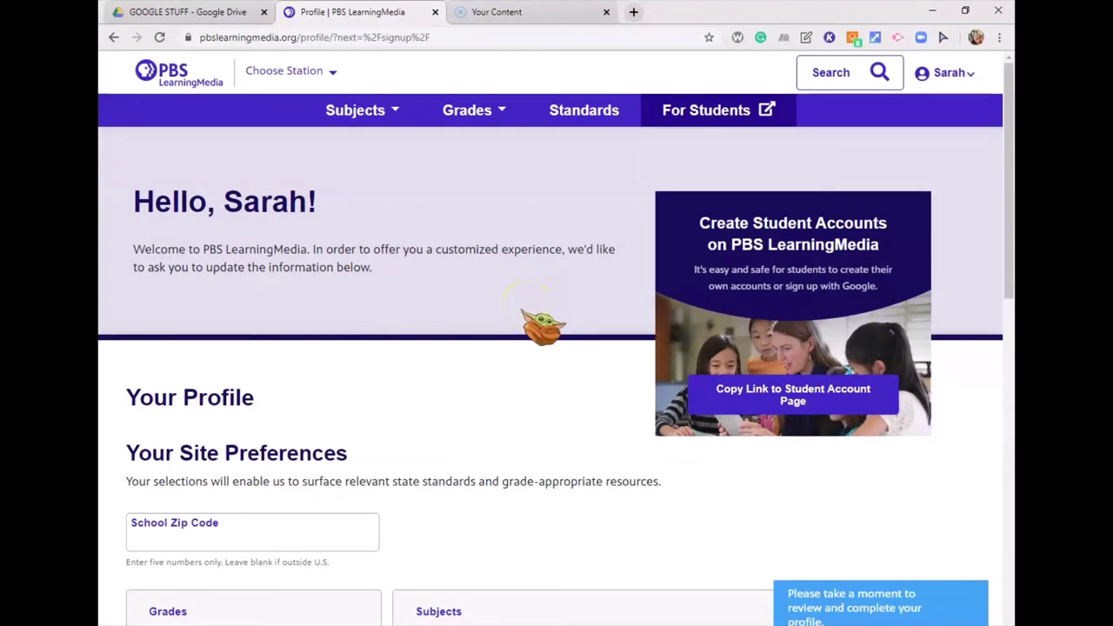
Enter school zip code 66062 under Your Site Preferences.
{"action": "scroll", "coordinate": [531, 309], "scroll_direction": "down", "scroll_amount": 3}
{"action": "scroll", "coordinate": [561, 370], "scroll_direction": "up", "scroll_amount": 1}
{"action": "scroll", "coordinate": [561, 374], "scroll_direction": "down", "scroll_amount": 4}
{"action": "scroll", "coordinate": [543, 360], "scroll_direction": "up", "scroll_amount": 2}
{"action": "scroll", "coordinate": [631, 335], "scroll_direction": "up", "scroll_amount": 1}
{"action": "left_click", "coordinate": [210, 252]}
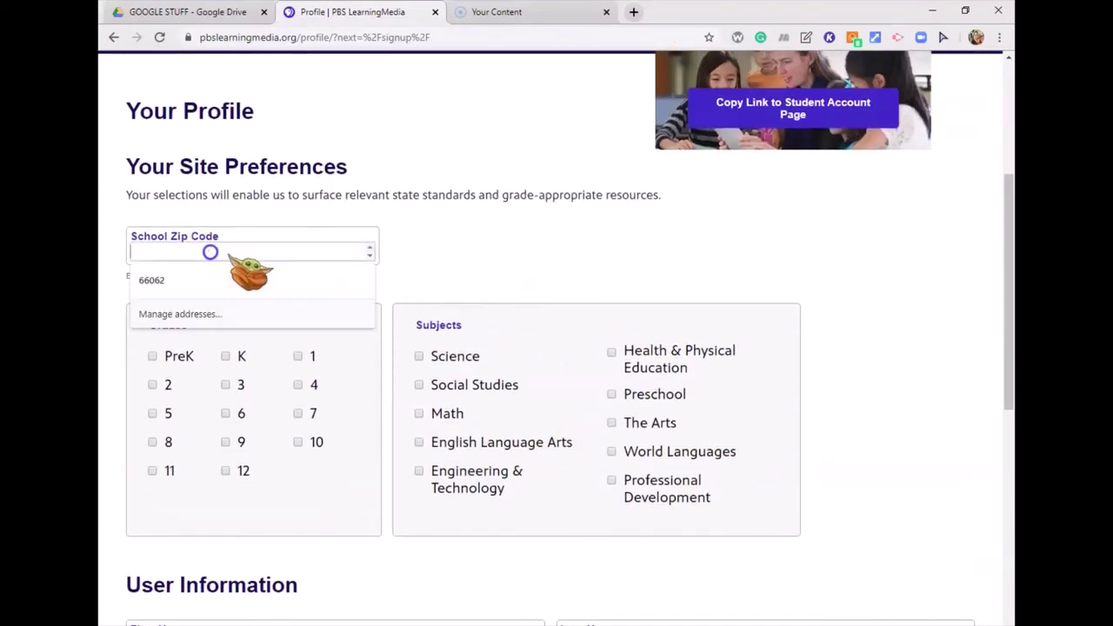
{"action": "type", "text": "66062"}
Tick grades PreK through 6 and every subject except Health & Physical Education.
{"action": "left_click", "coordinate": [228, 385]}
{"action": "left_click", "coordinate": [154, 361]}
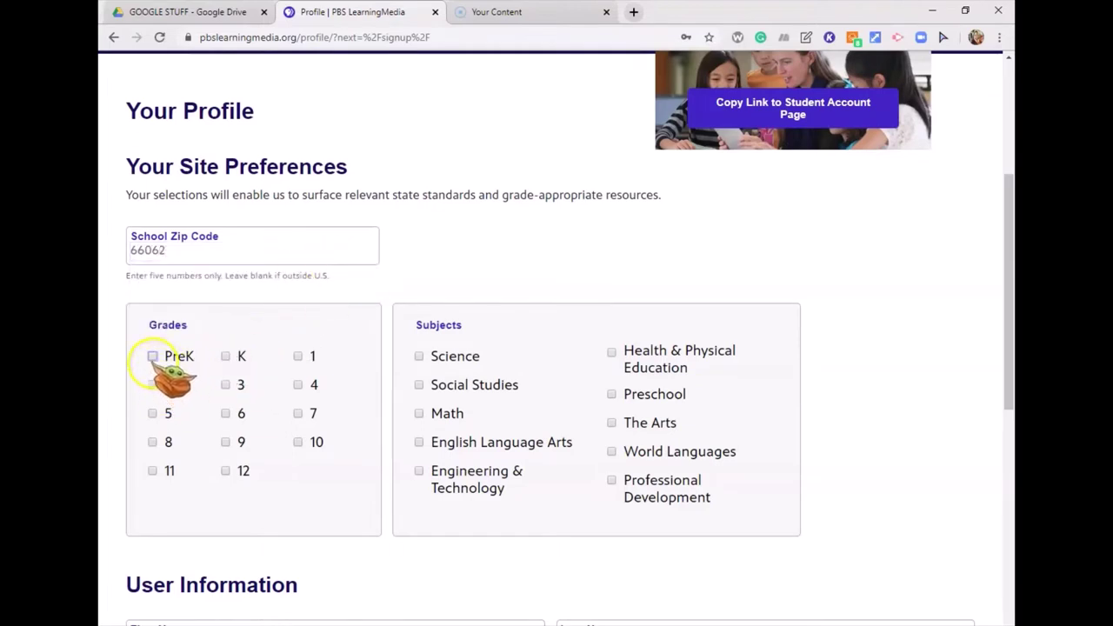
{"action": "left_click", "coordinate": [153, 356]}
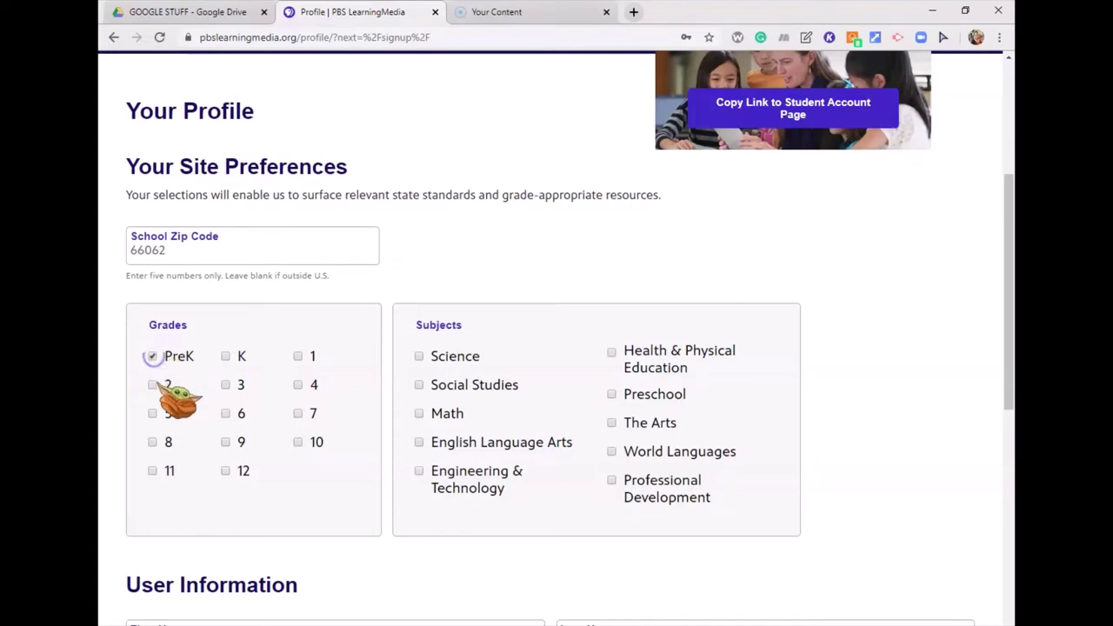
{"action": "left_click", "coordinate": [154, 387]}
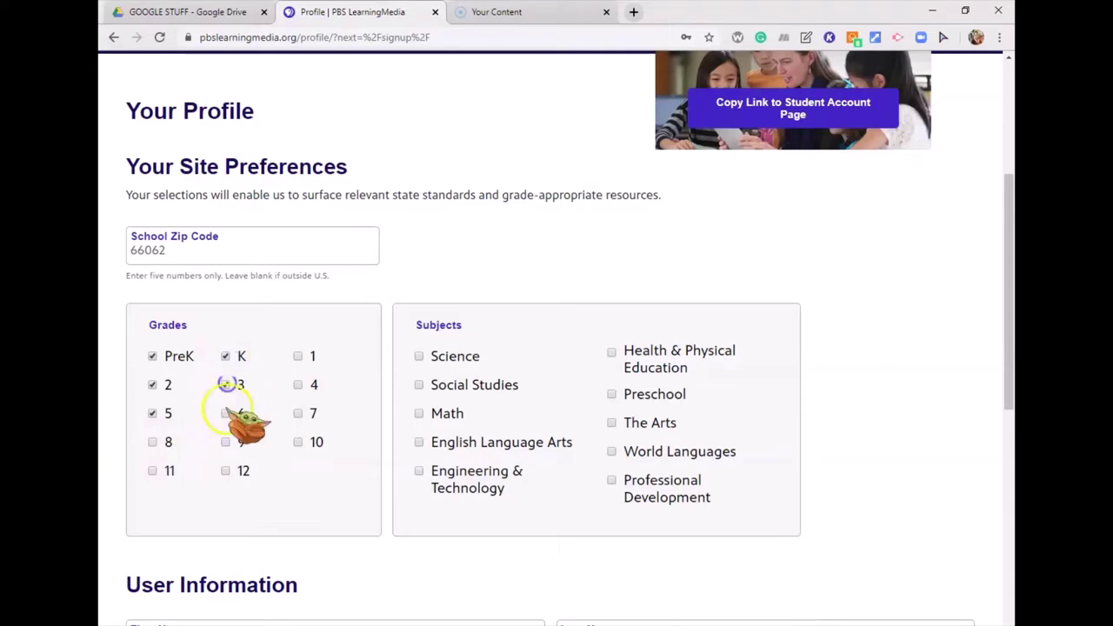
{"action": "left_click", "coordinate": [299, 357]}
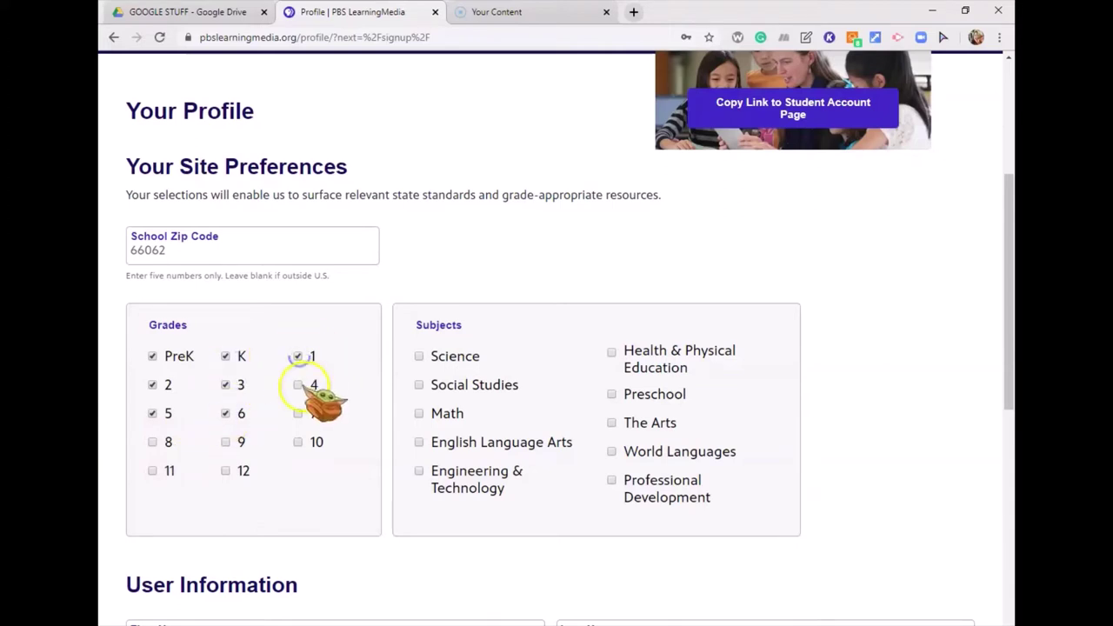
{"action": "left_click", "coordinate": [298, 387]}
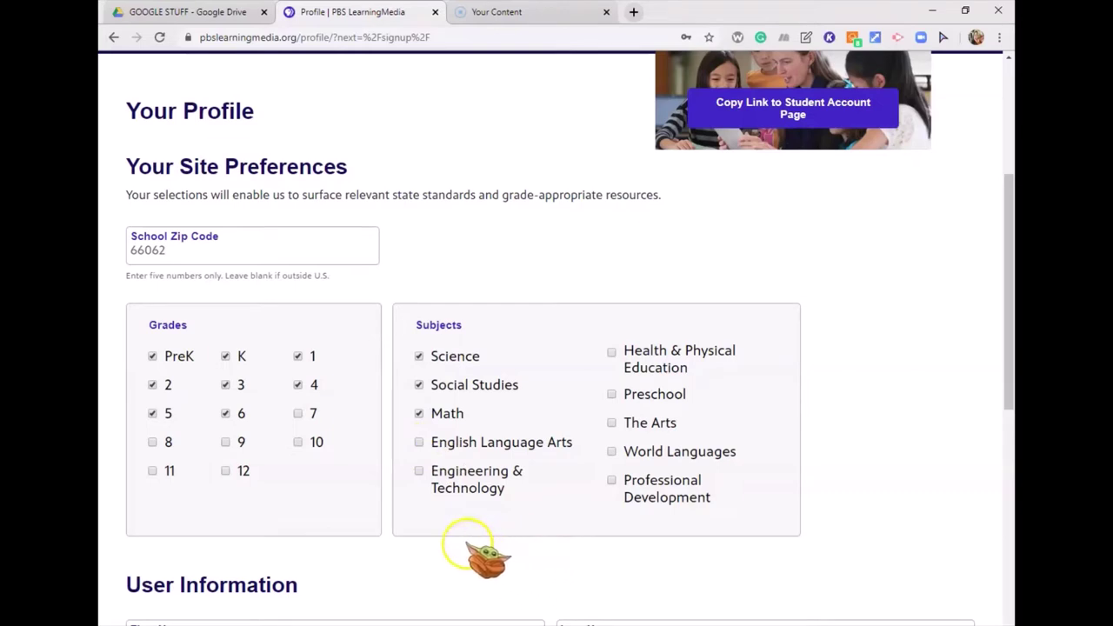
{"action": "left_click", "coordinate": [613, 481]}
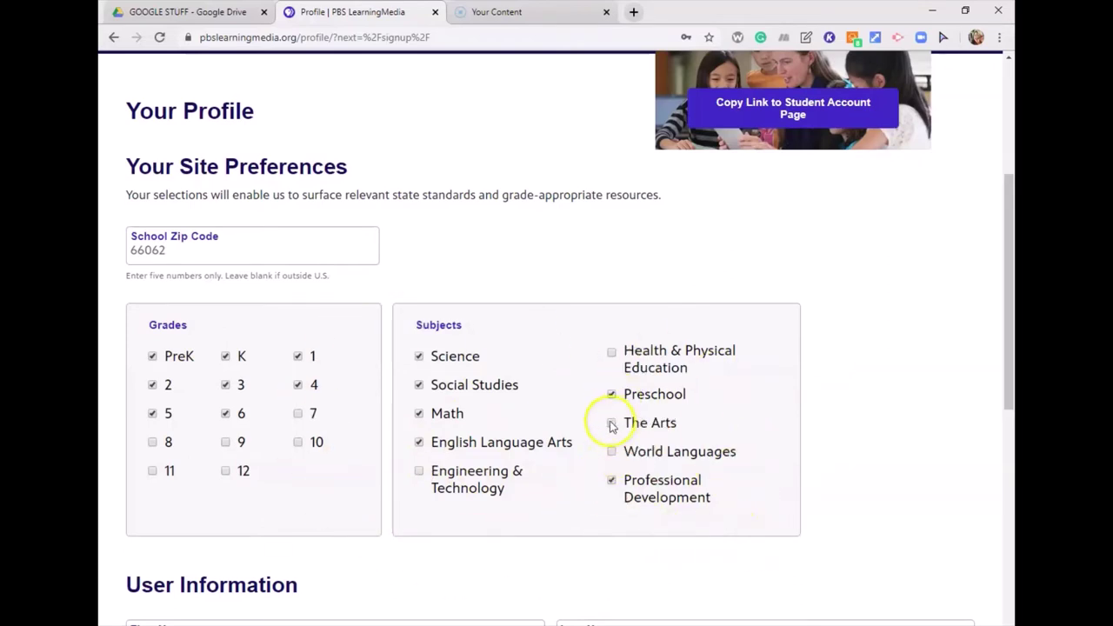
{"action": "left_click", "coordinate": [612, 452]}
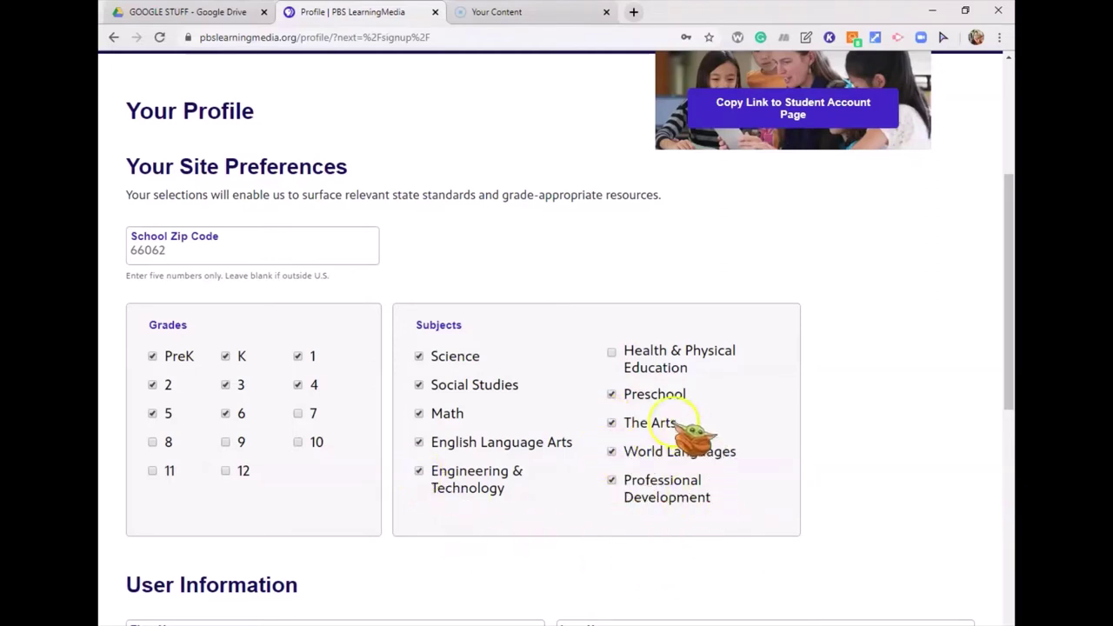
Scroll through the profile form and browse the school list without choosing a school.
{"action": "scroll", "coordinate": [800, 529], "scroll_direction": "down", "scroll_amount": 2}
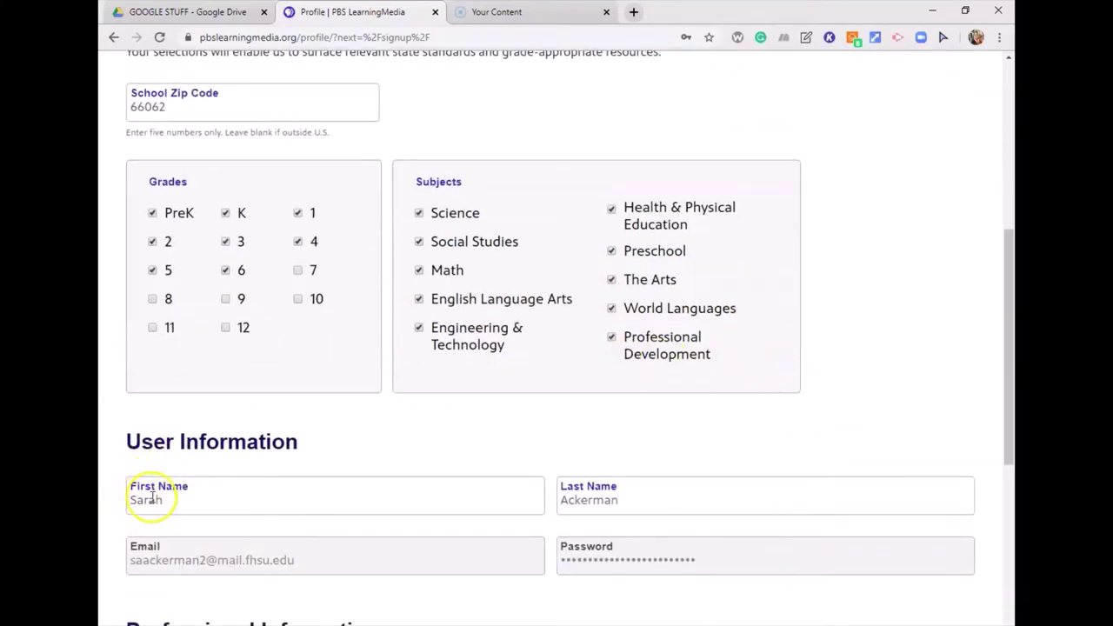
{"action": "scroll", "coordinate": [485, 567], "scroll_direction": "down", "scroll_amount": 1}
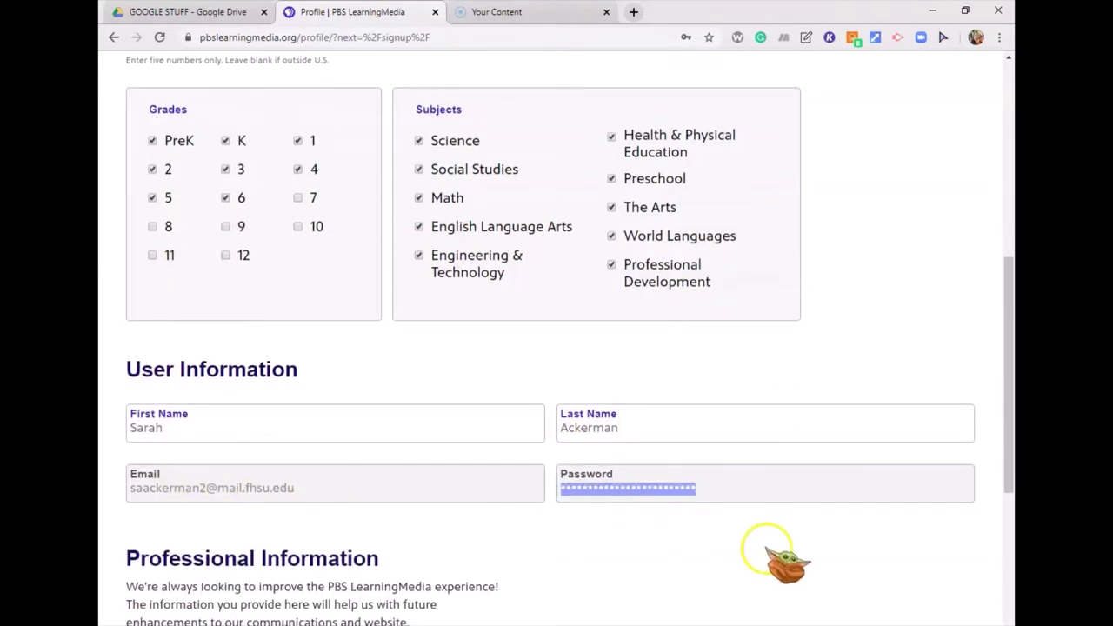
{"action": "scroll", "coordinate": [775, 542], "scroll_direction": "down", "scroll_amount": 2}
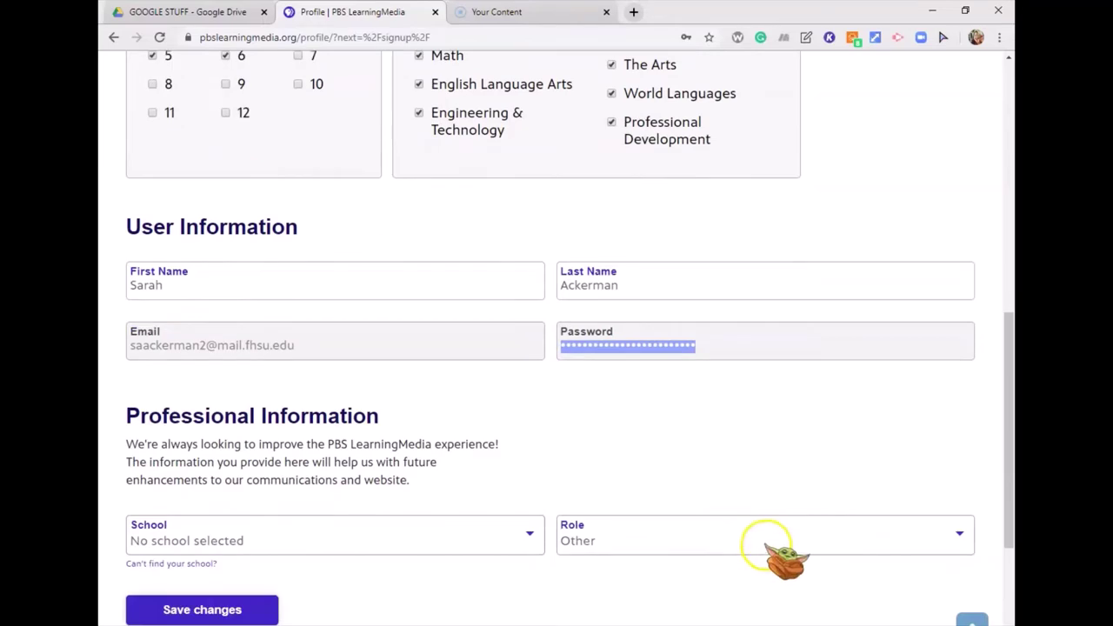
{"action": "left_click", "coordinate": [773, 407]}
{"action": "scroll", "coordinate": [661, 409], "scroll_direction": "down", "scroll_amount": 1}
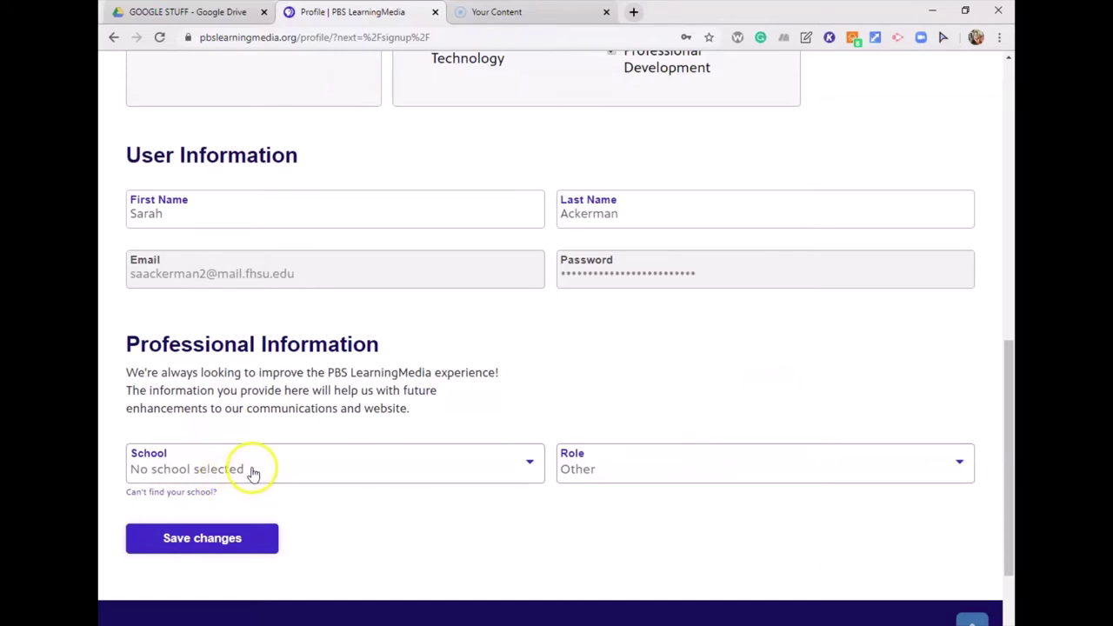
{"action": "left_click", "coordinate": [252, 472]}
{"action": "scroll", "coordinate": [384, 595], "scroll_direction": "down", "scroll_amount": 1}
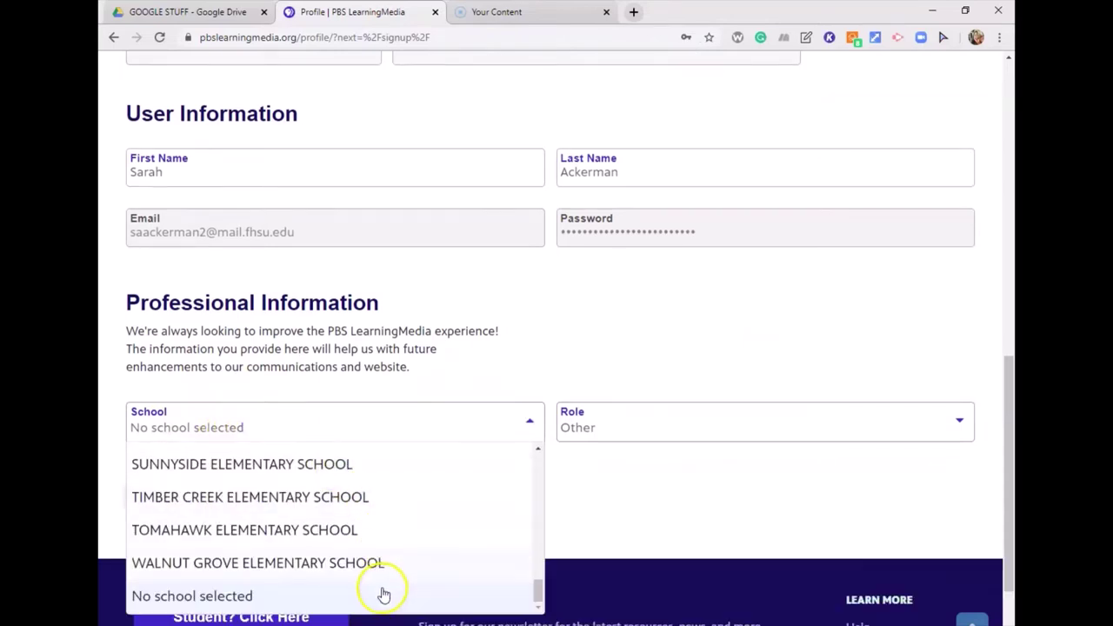
{"action": "scroll", "coordinate": [522, 444], "scroll_direction": "up", "scroll_amount": 2}
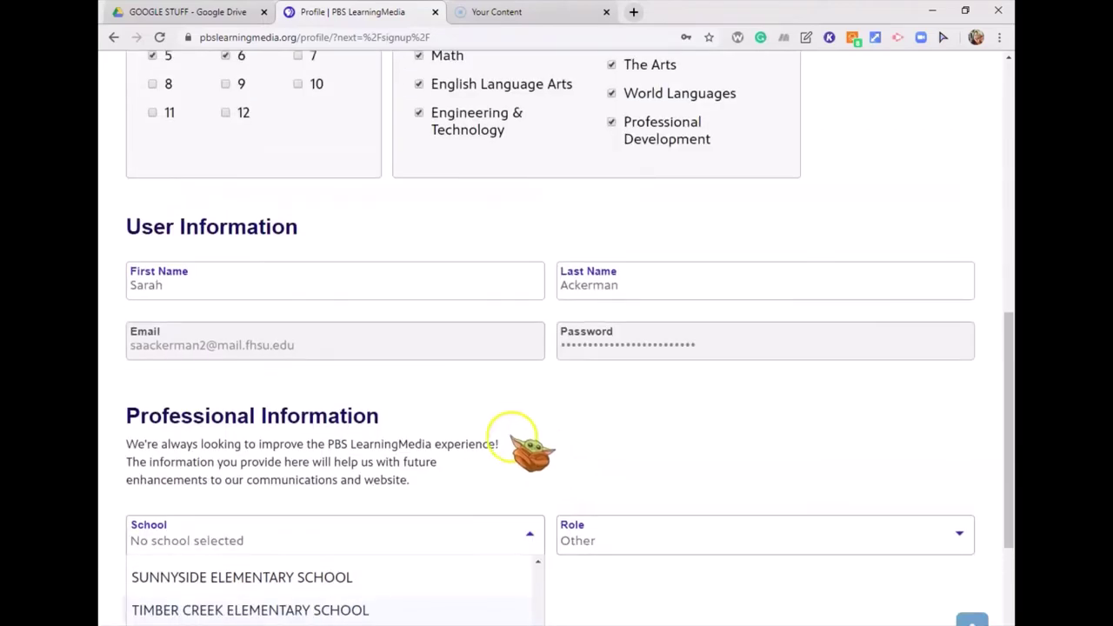
{"action": "left_click", "coordinate": [566, 445]}
{"action": "scroll", "coordinate": [621, 445], "scroll_direction": "up", "scroll_amount": 3}
{"action": "scroll", "coordinate": [639, 448], "scroll_direction": "up", "scroll_amount": 3}
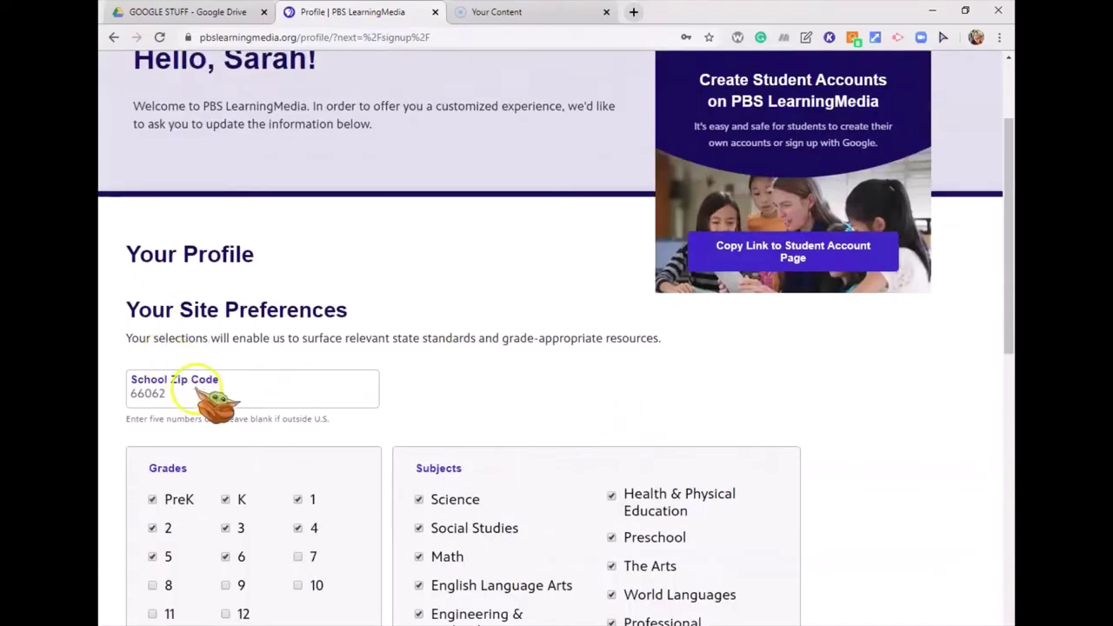
Change the school zip code to 66215.
{"action": "left_click", "coordinate": [155, 395]}
{"action": "type", "text": "66"}
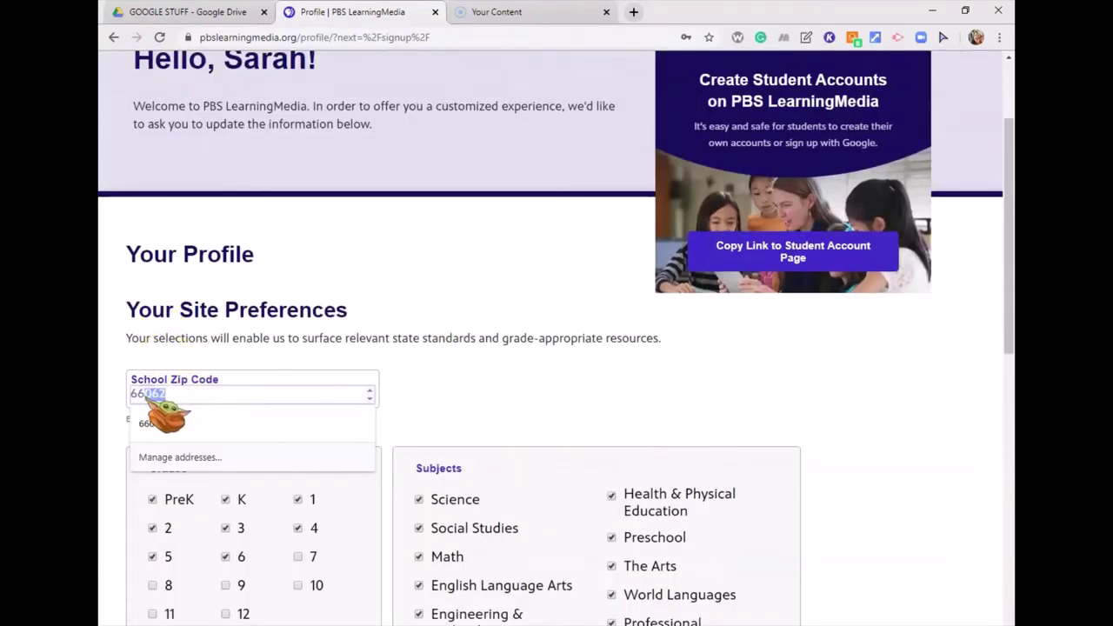
{"action": "type", "text": "215"}
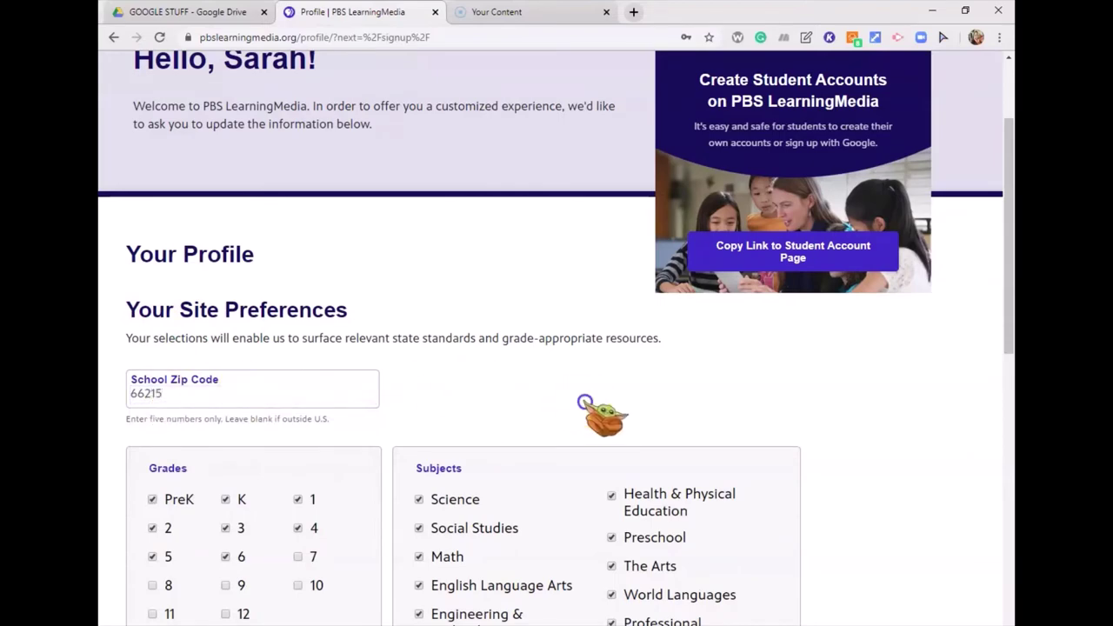
{"action": "scroll", "coordinate": [600, 409], "scroll_direction": "down", "scroll_amount": 4}
{"action": "scroll", "coordinate": [487, 474], "scroll_direction": "down", "scroll_amount": 3}
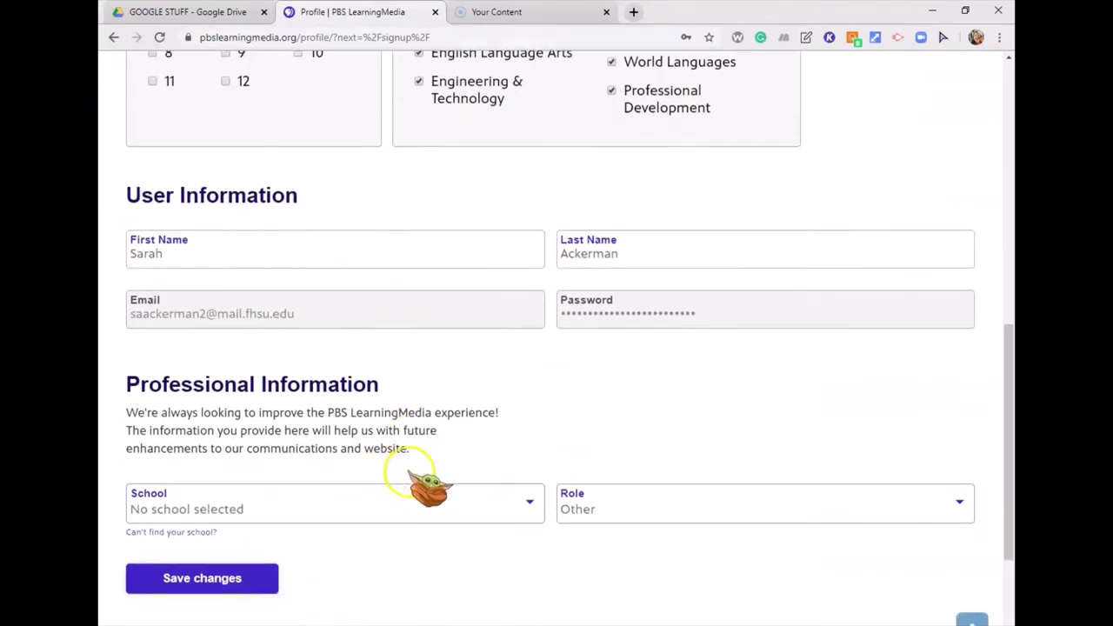
Choose Rising Star Elementary School, keep the role as Other, and save the profile.
{"action": "left_click", "coordinate": [398, 397]}
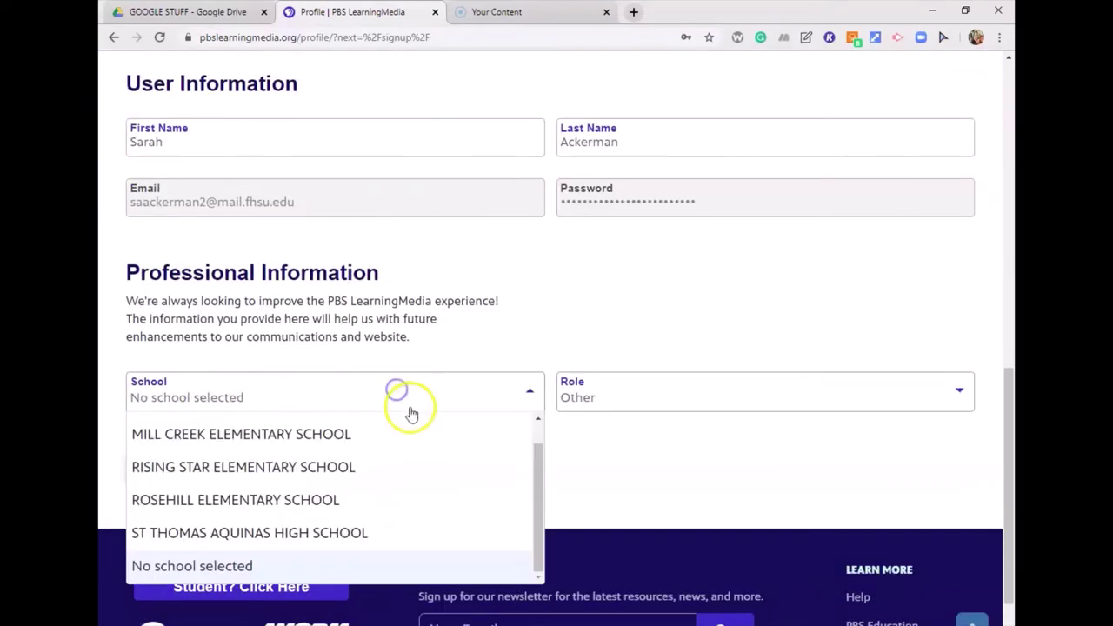
{"action": "left_click", "coordinate": [304, 475]}
{"action": "left_click", "coordinate": [644, 397]}
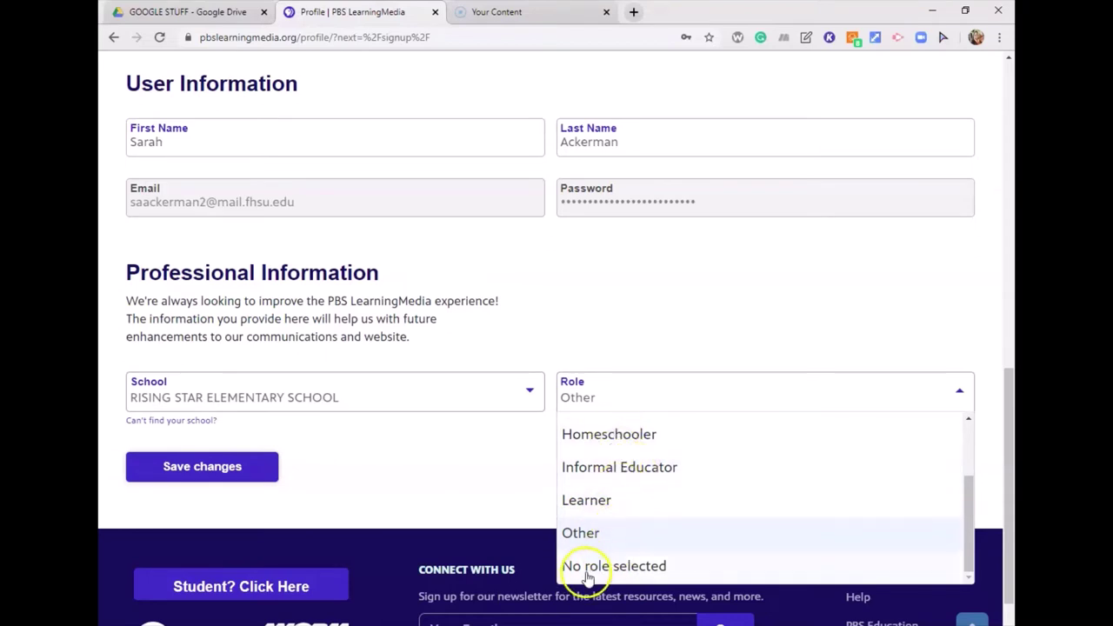
{"action": "left_click", "coordinate": [589, 539]}
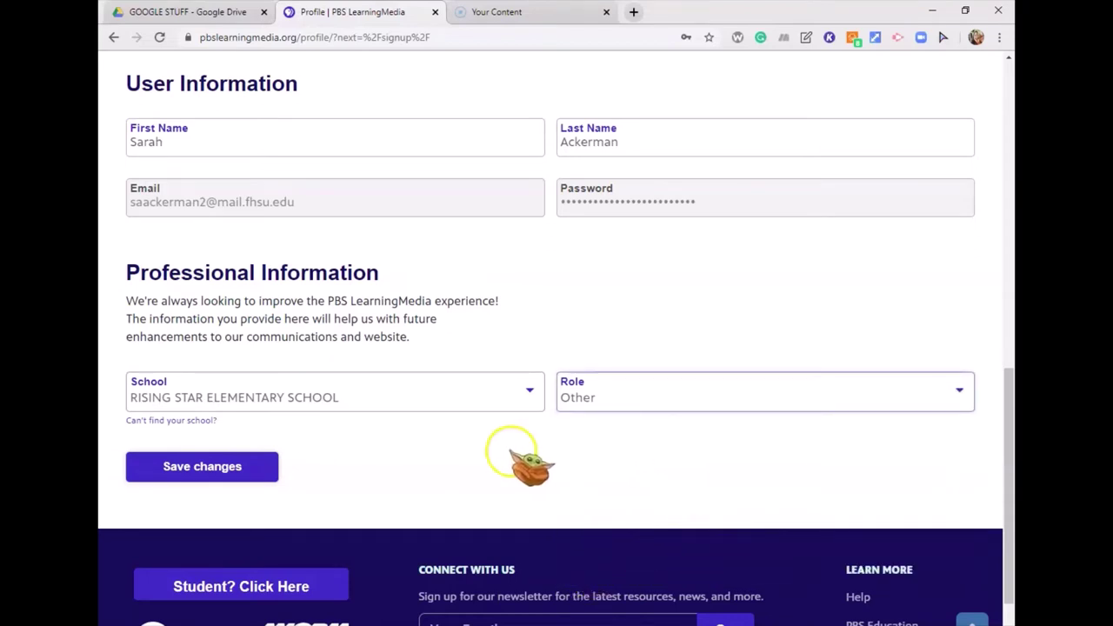
{"action": "left_click", "coordinate": [209, 469]}
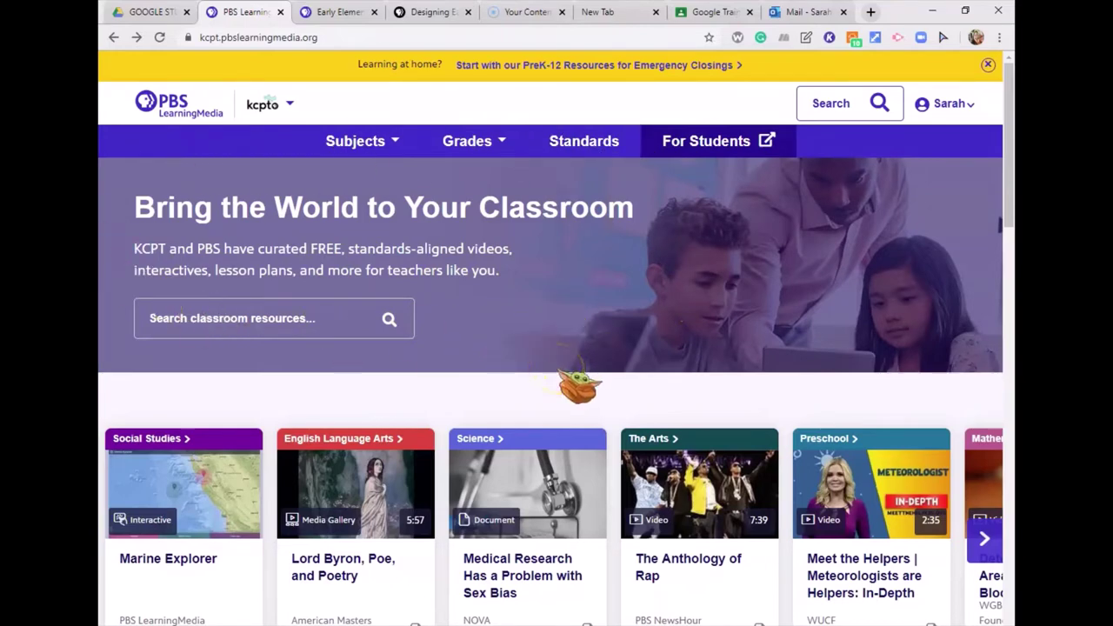
{"action": "scroll", "coordinate": [640, 340], "scroll_direction": "down", "scroll_amount": 1}
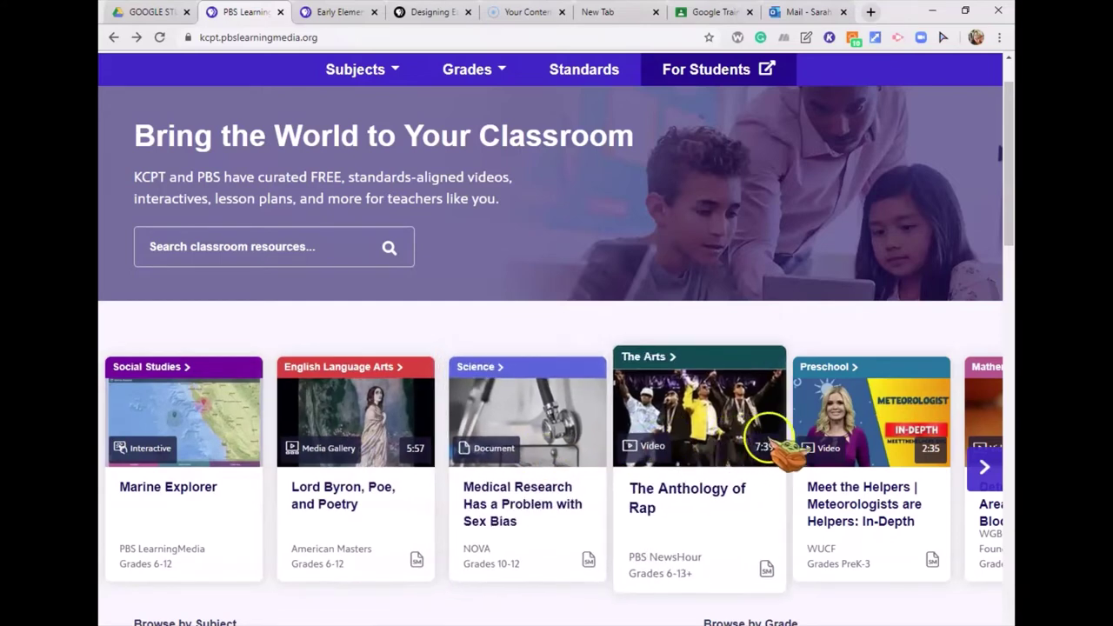
{"action": "left_click", "coordinate": [985, 470]}
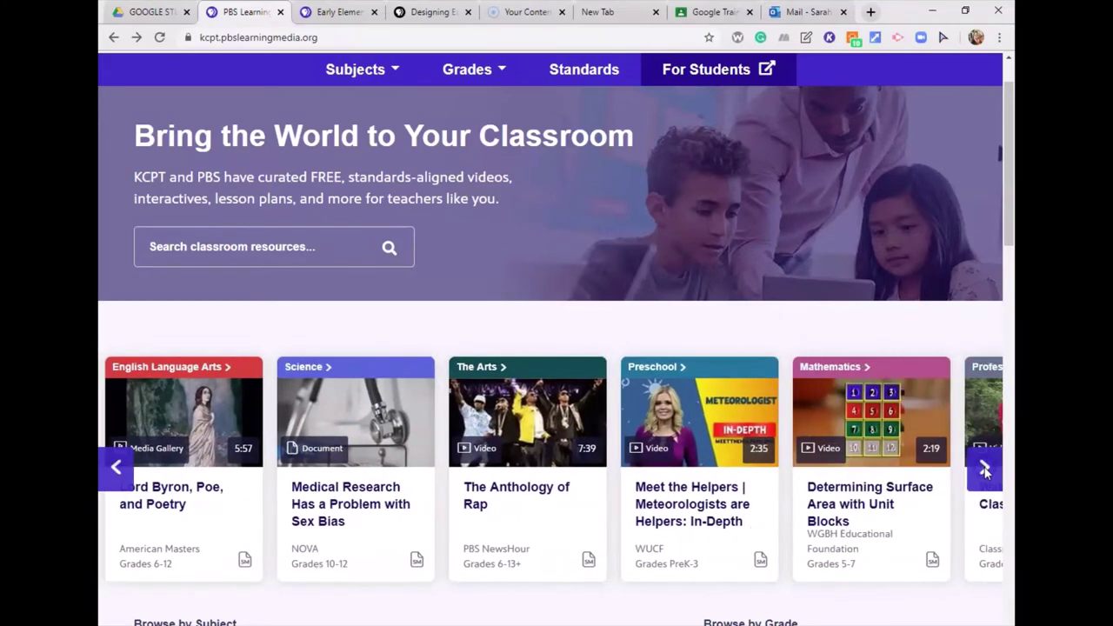
{"action": "left_click", "coordinate": [986, 471]}
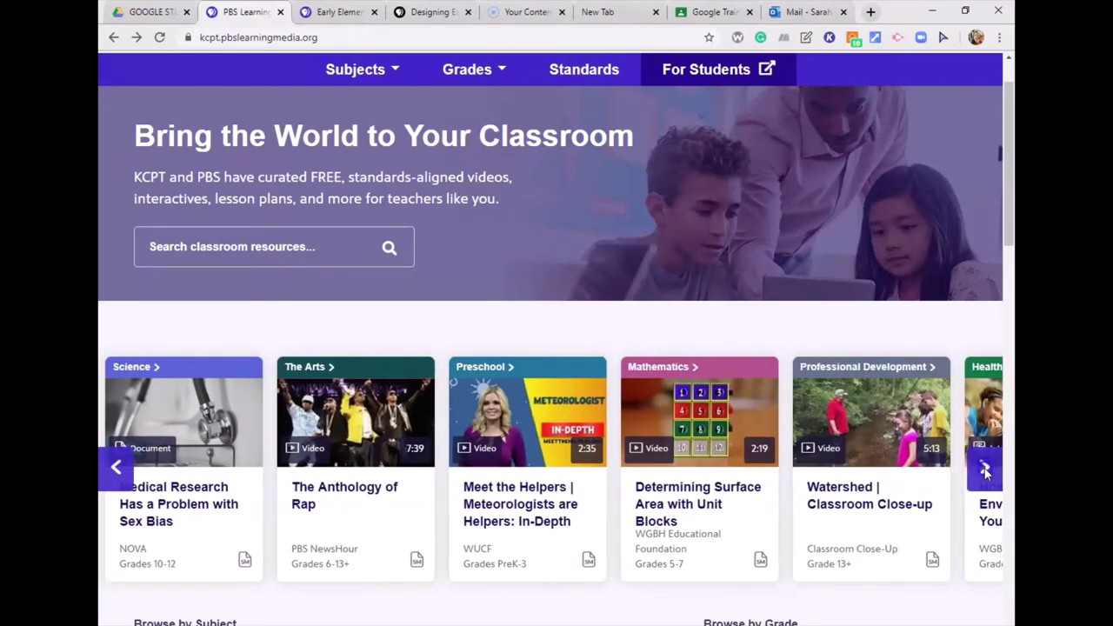
{"action": "left_click", "coordinate": [986, 471]}
{"action": "left_click", "coordinate": [986, 471]}
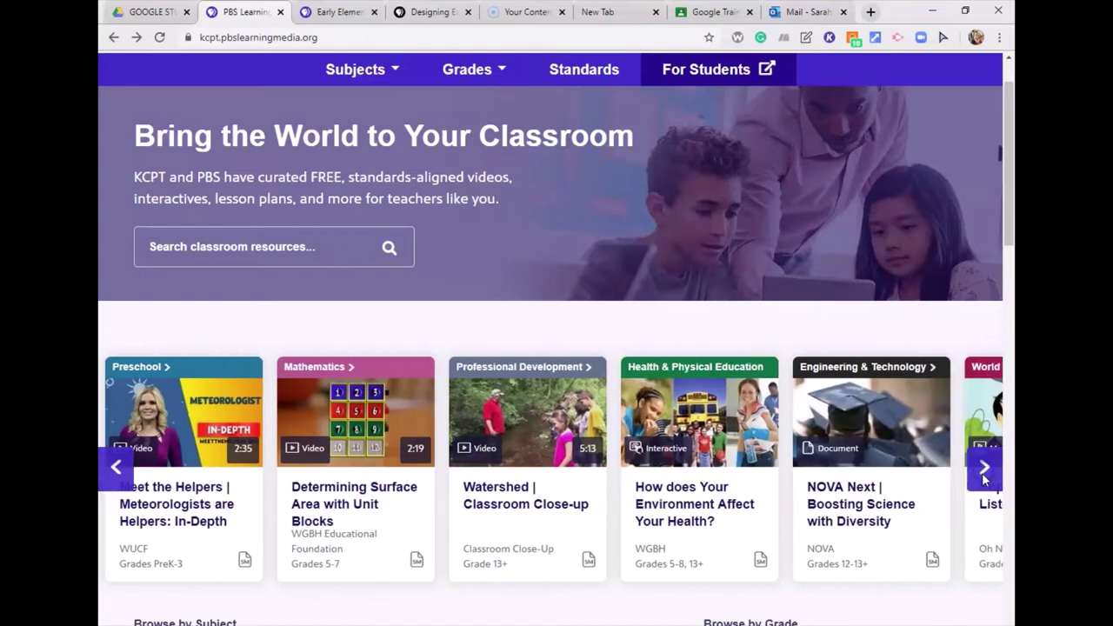
{"action": "left_click", "coordinate": [985, 471]}
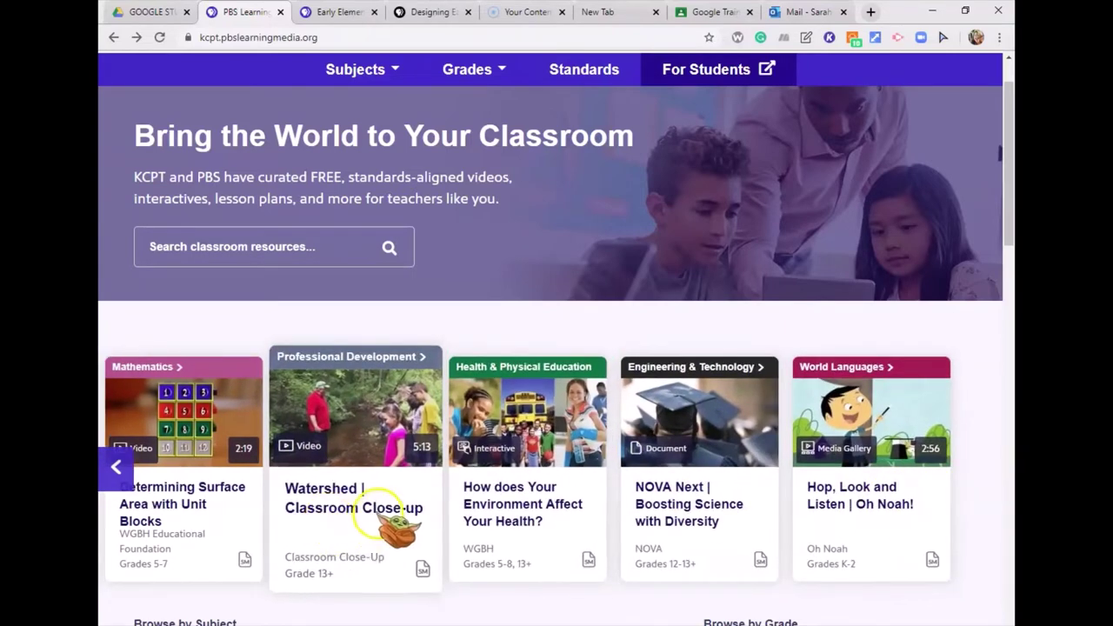
{"action": "scroll", "coordinate": [375, 515], "scroll_direction": "down", "scroll_amount": 2}
{"action": "scroll", "coordinate": [310, 470], "scroll_direction": "down", "scroll_amount": 1}
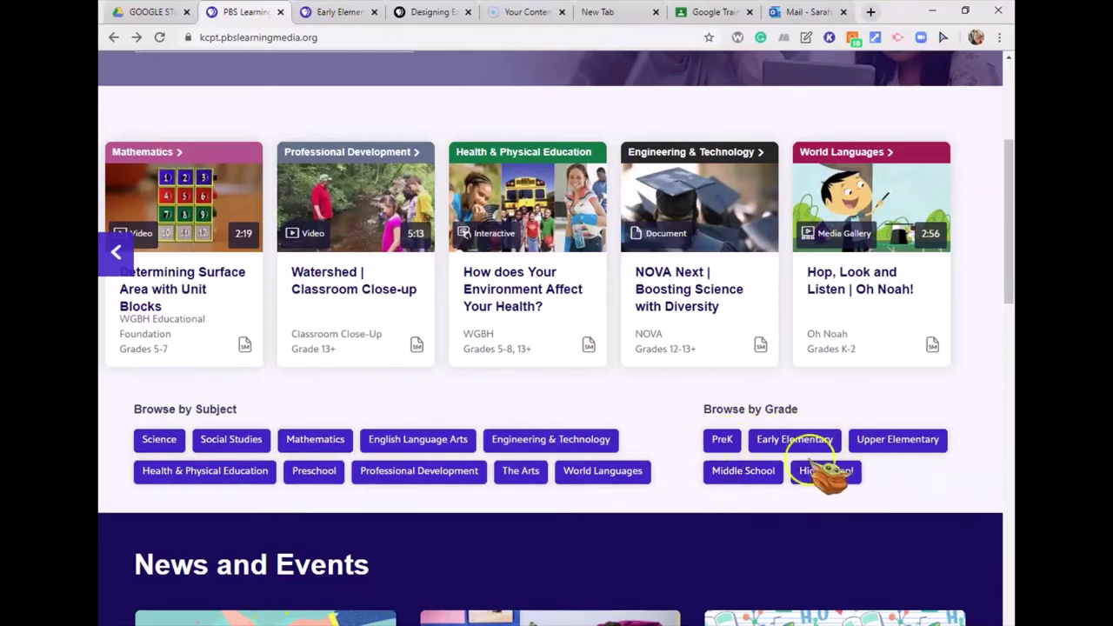
{"action": "scroll", "coordinate": [739, 453], "scroll_direction": "down", "scroll_amount": 3}
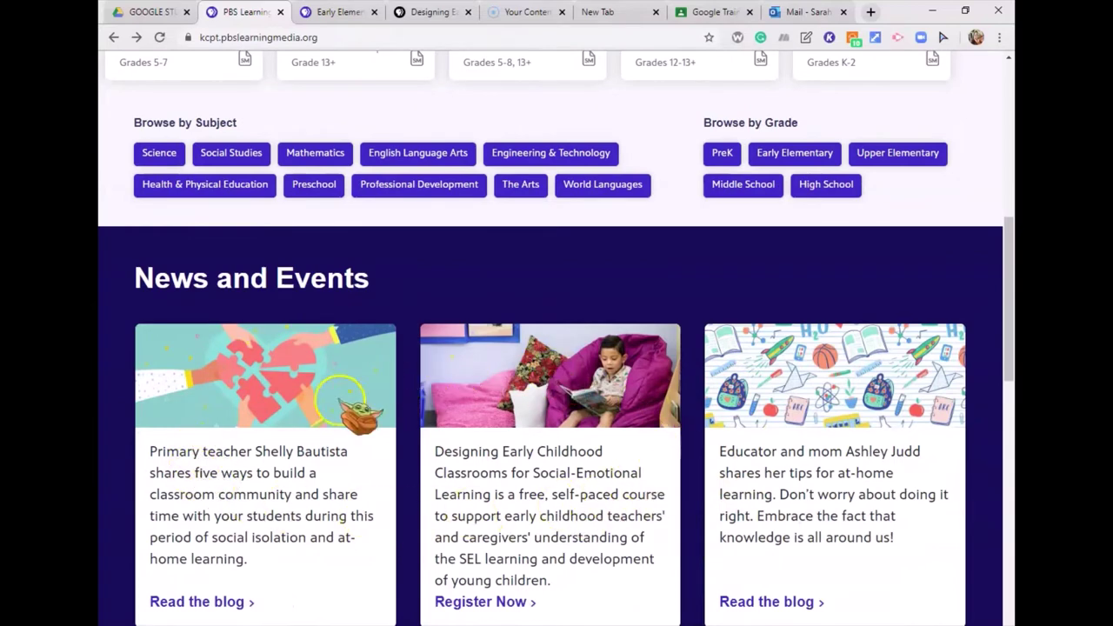
{"action": "scroll", "coordinate": [377, 387], "scroll_direction": "down", "scroll_amount": 1}
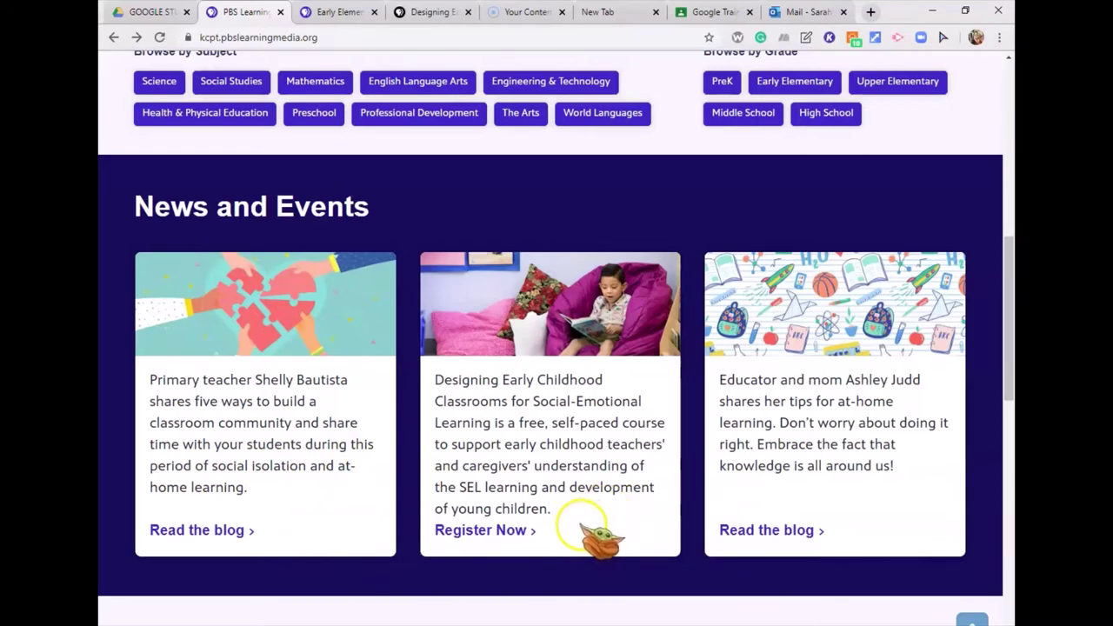
{"action": "scroll", "coordinate": [591, 509], "scroll_direction": "down", "scroll_amount": 1}
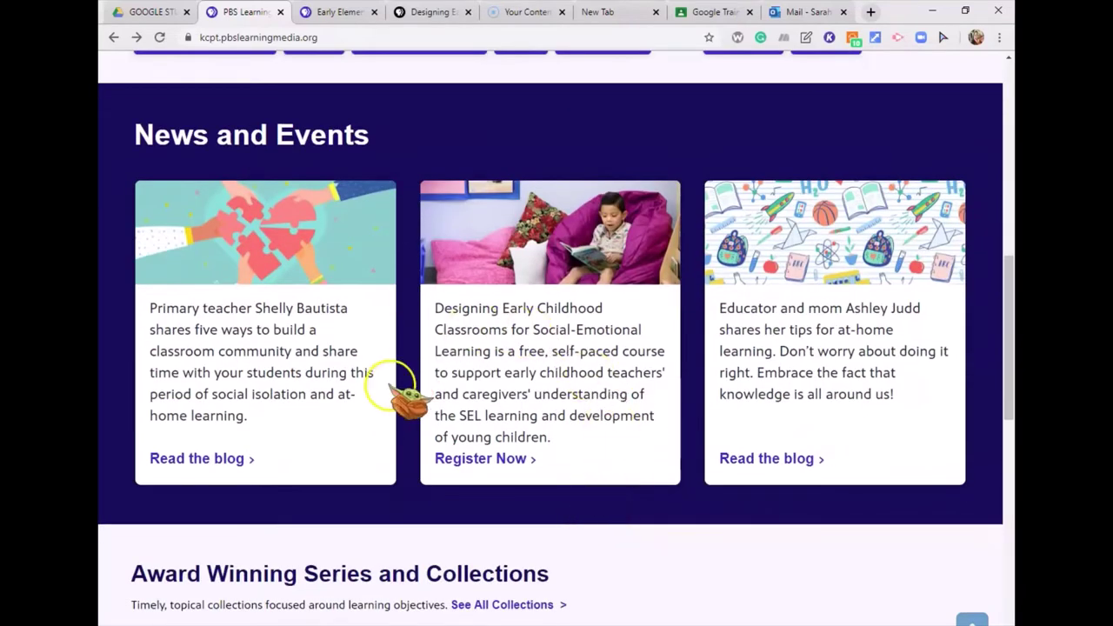
{"action": "scroll", "coordinate": [626, 452], "scroll_direction": "down", "scroll_amount": 1}
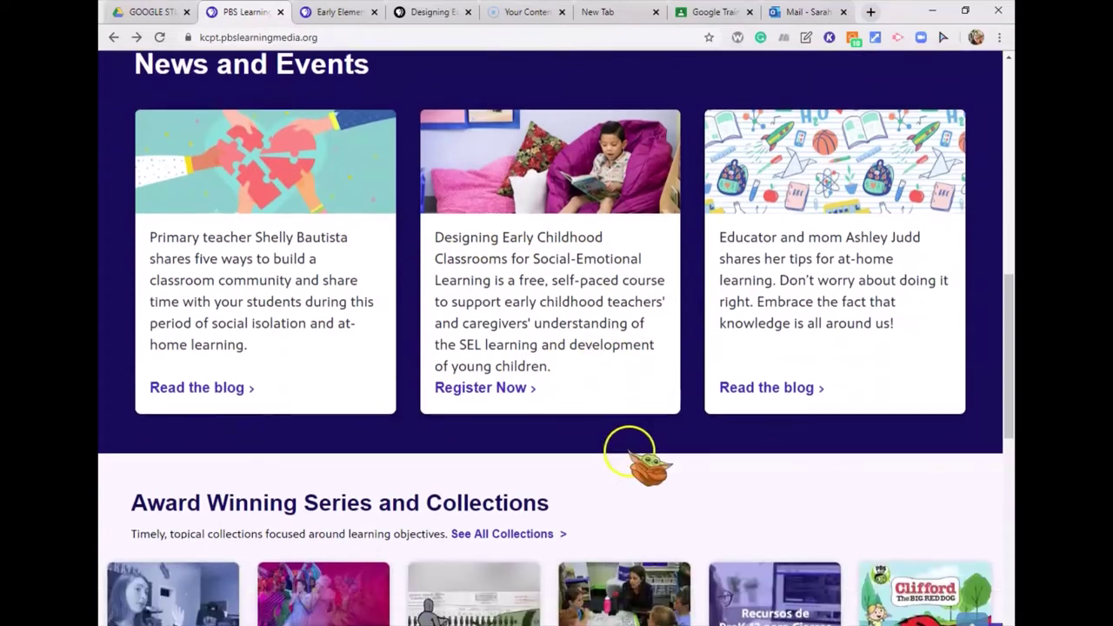
{"action": "scroll", "coordinate": [620, 451], "scroll_direction": "down", "scroll_amount": 2}
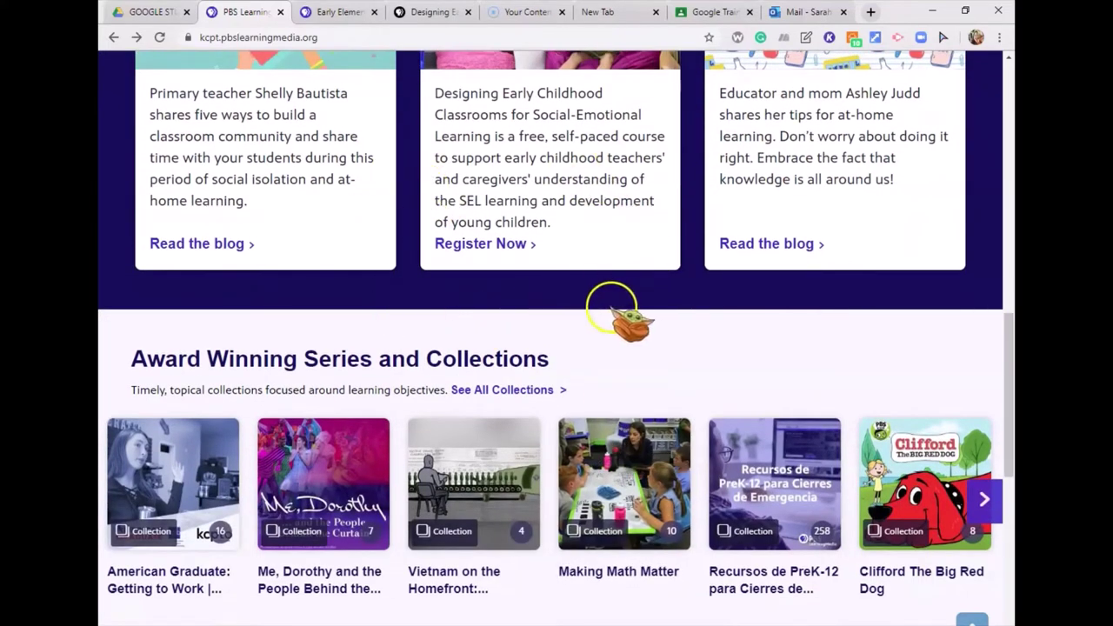
{"action": "scroll", "coordinate": [612, 306], "scroll_direction": "down", "scroll_amount": 1}
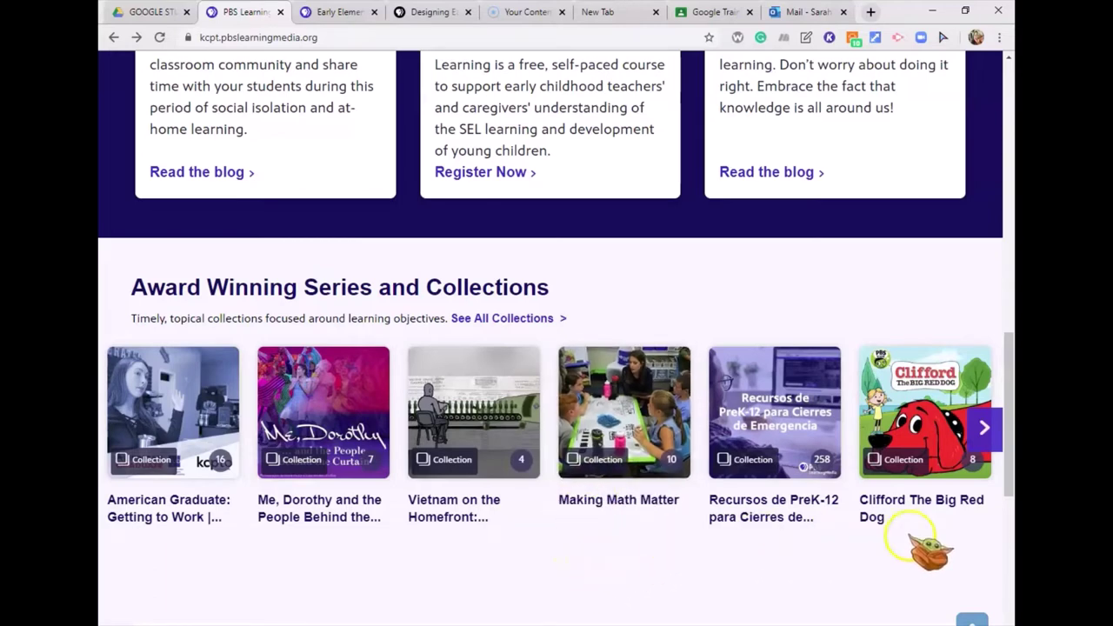
{"action": "scroll", "coordinate": [900, 539], "scroll_direction": "down", "scroll_amount": 3}
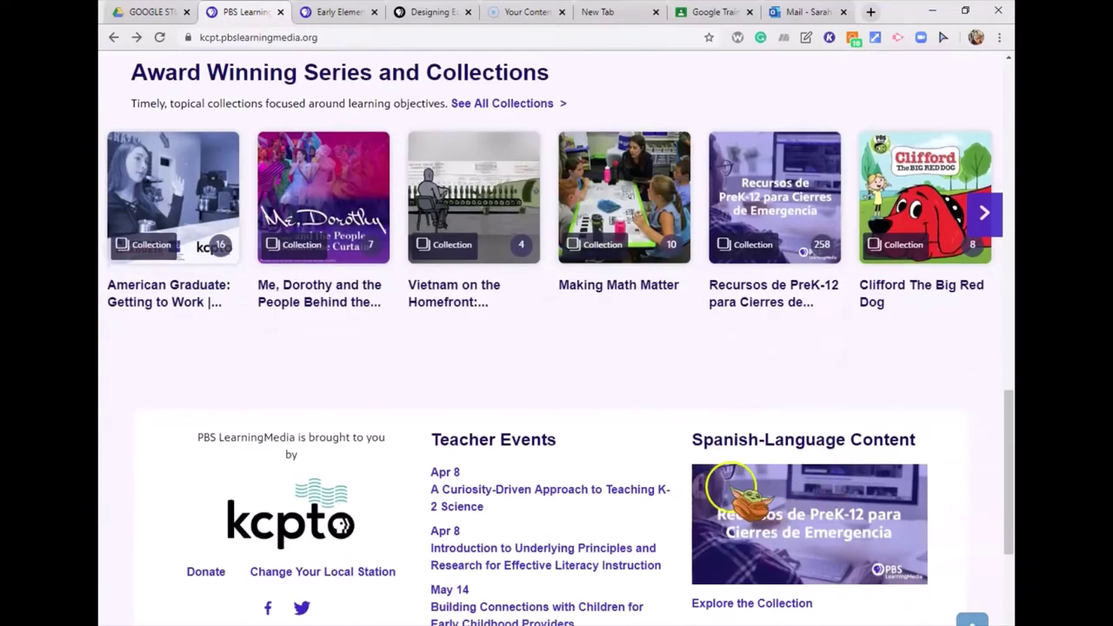
{"action": "scroll", "coordinate": [603, 489], "scroll_direction": "down", "scroll_amount": 3}
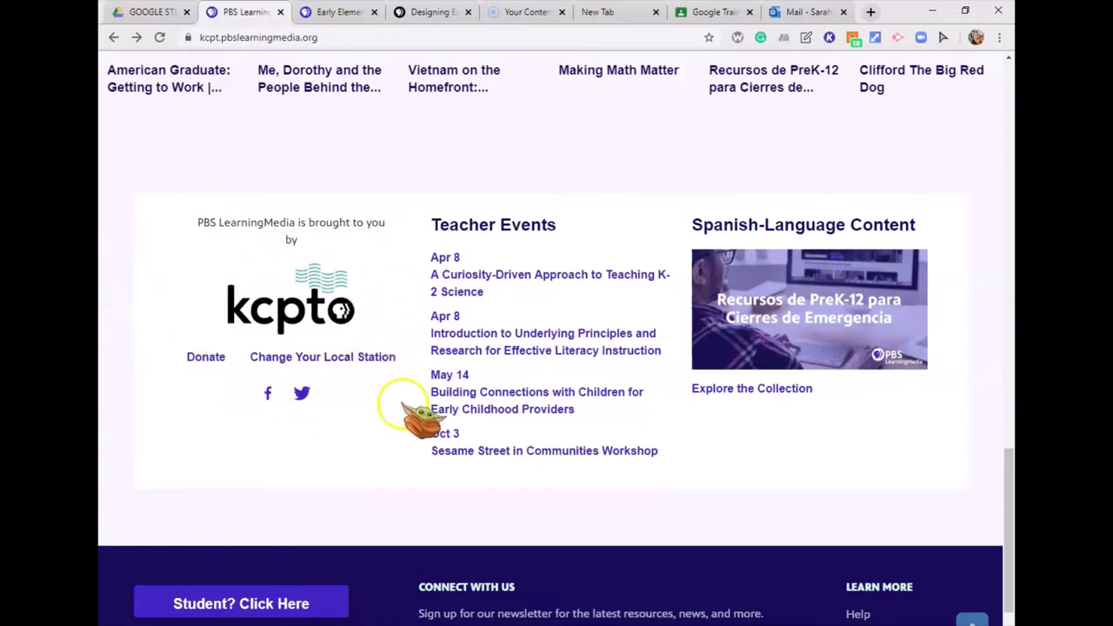
{"action": "scroll", "coordinate": [409, 400], "scroll_direction": "down", "scroll_amount": 1}
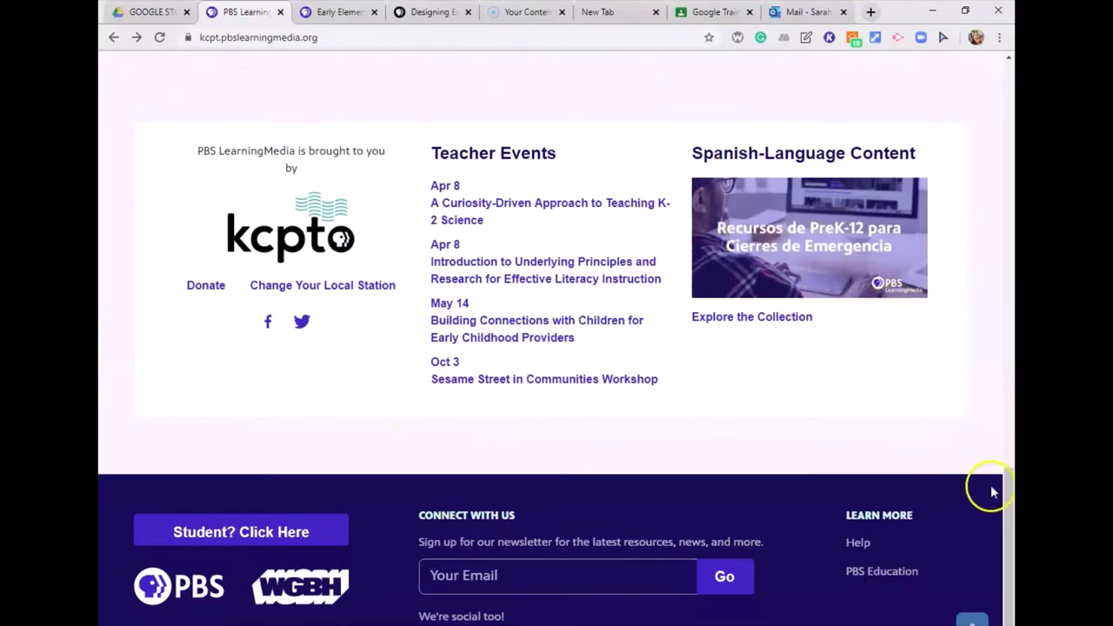
{"action": "left_click_drag", "start_coordinate": [1009, 496], "coordinate": [1011, 81]}
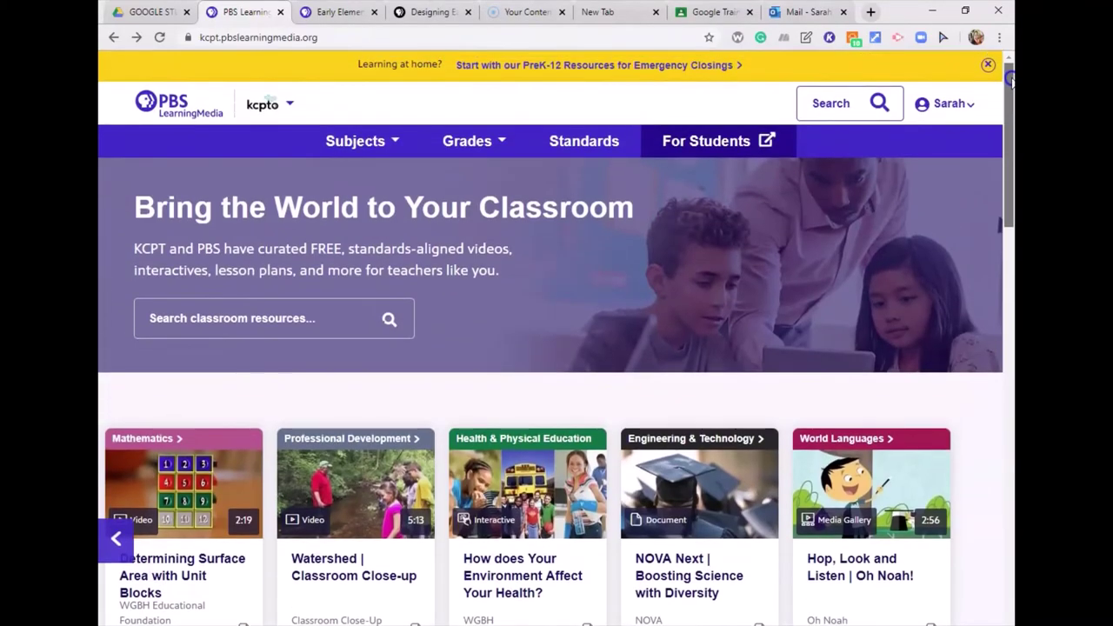
Open the account dropdown to show Dashboard, Favorites, Folders, Classes, Profile and Logout.
{"action": "left_click", "coordinate": [939, 103]}
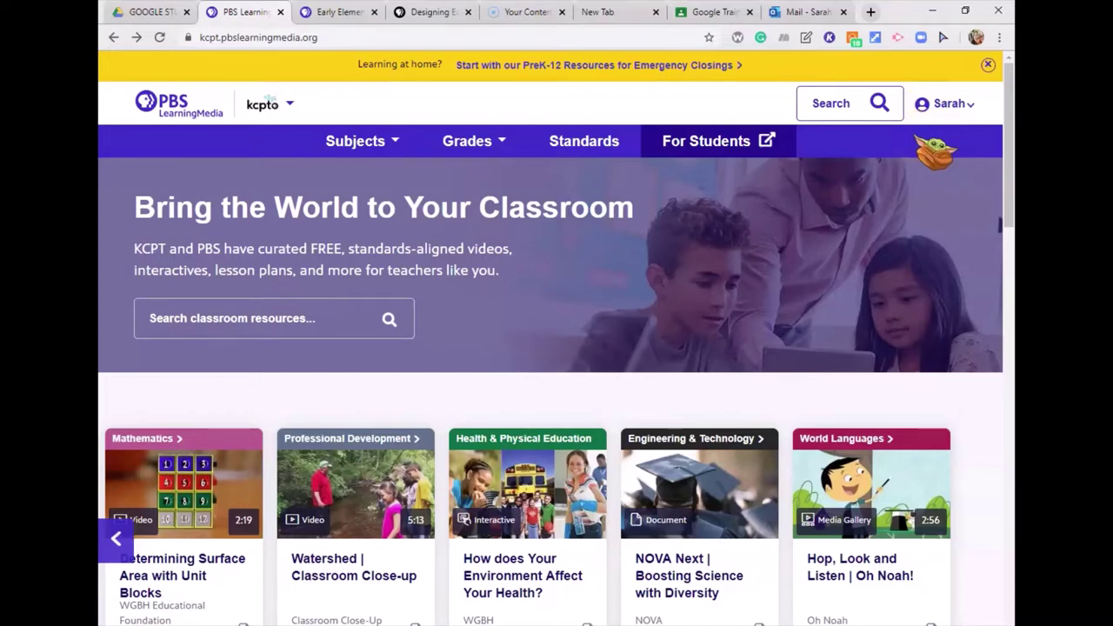
{"action": "left_click", "coordinate": [956, 104]}
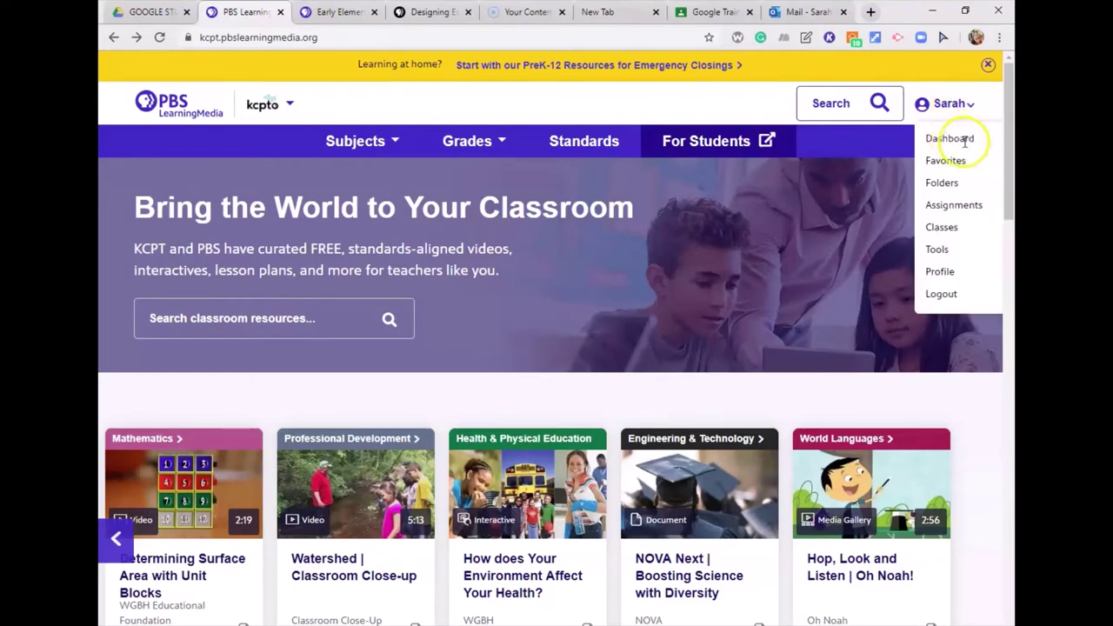
Choose Classes from the account menu to reach the empty Classes > Manage page.
{"action": "left_click", "coordinate": [941, 227]}
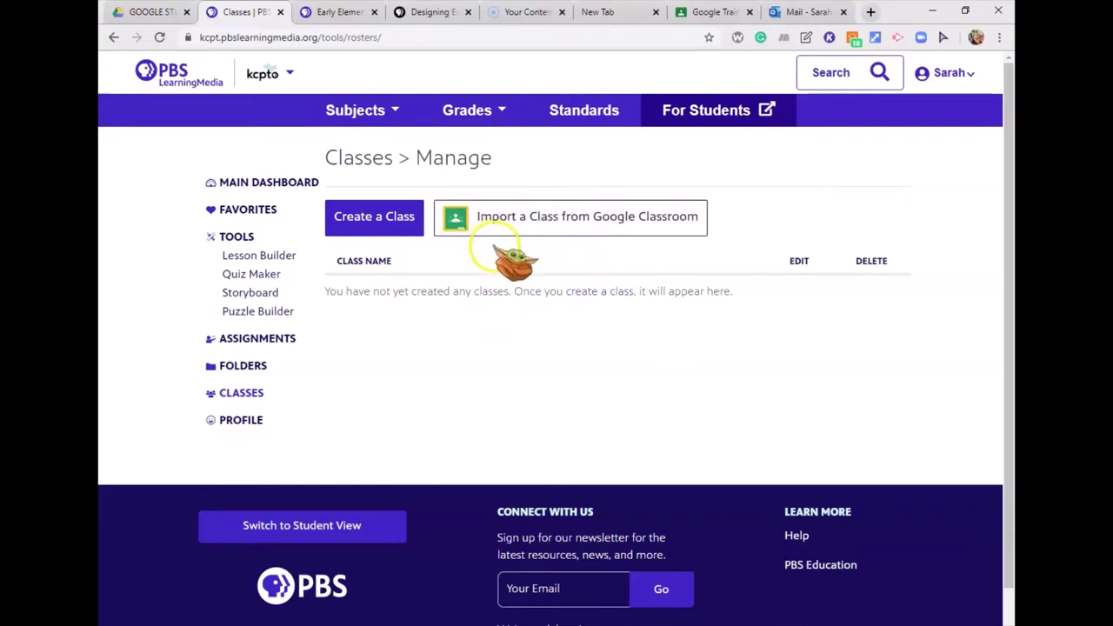
Import a class from Google Classroom, signing in with the first account and allowing access.
{"action": "left_click", "coordinate": [525, 216]}
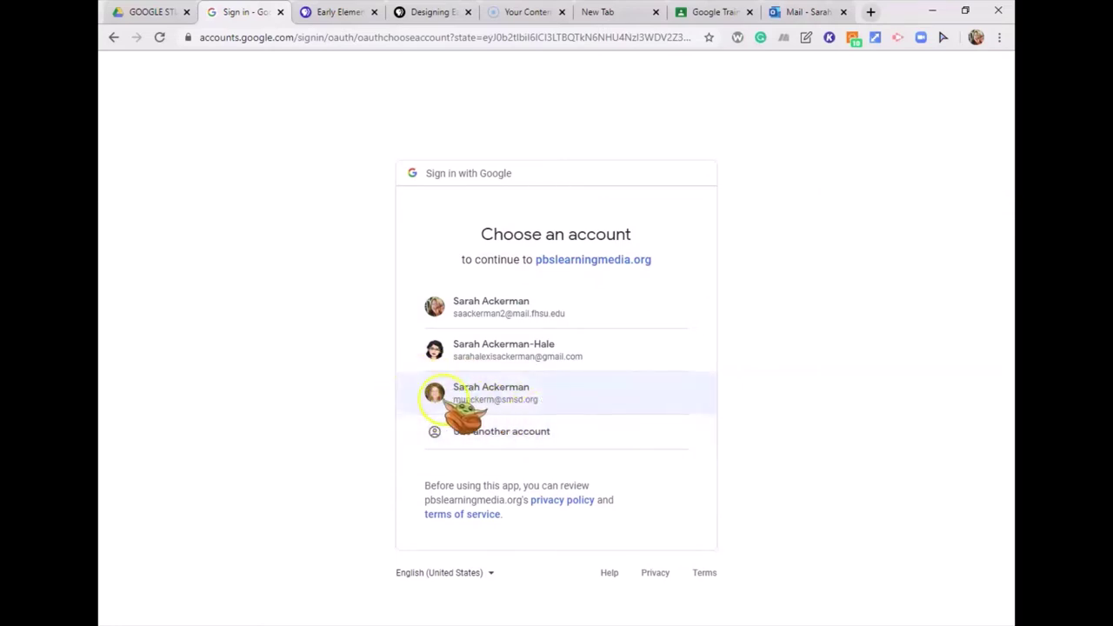
{"action": "left_click", "coordinate": [540, 310]}
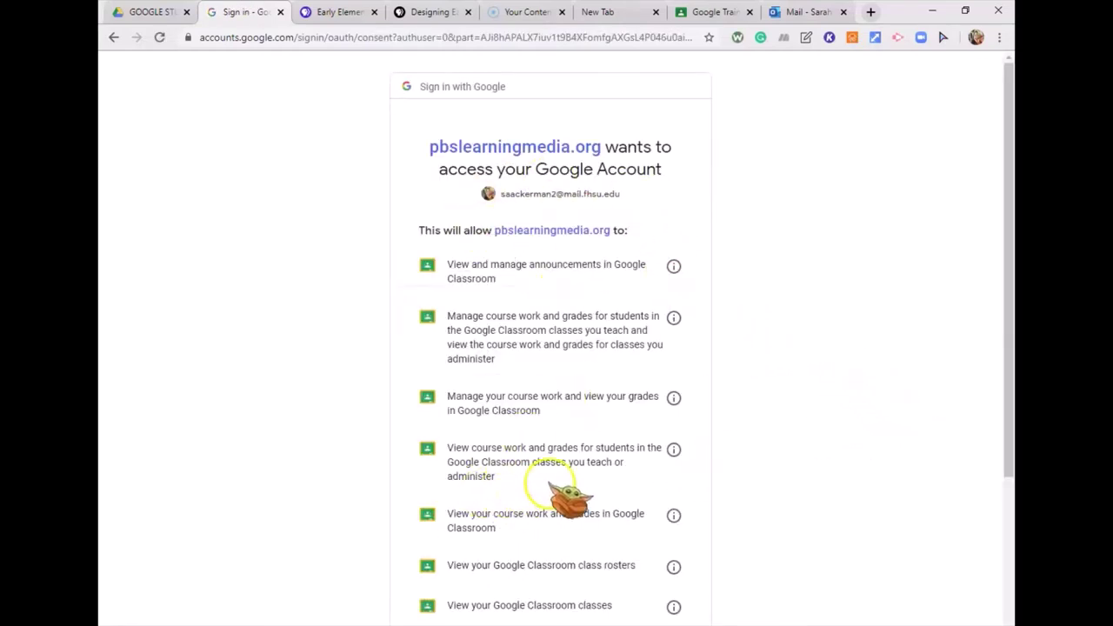
{"action": "scroll", "coordinate": [550, 487], "scroll_direction": "down", "scroll_amount": 3}
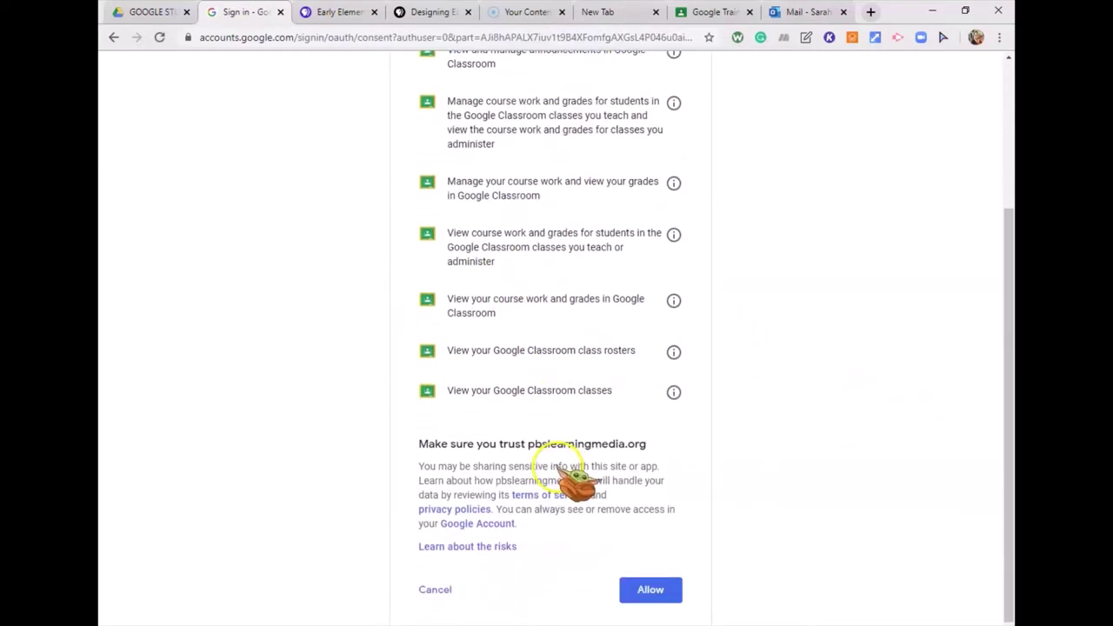
{"action": "scroll", "coordinate": [574, 480], "scroll_direction": "down", "scroll_amount": 1}
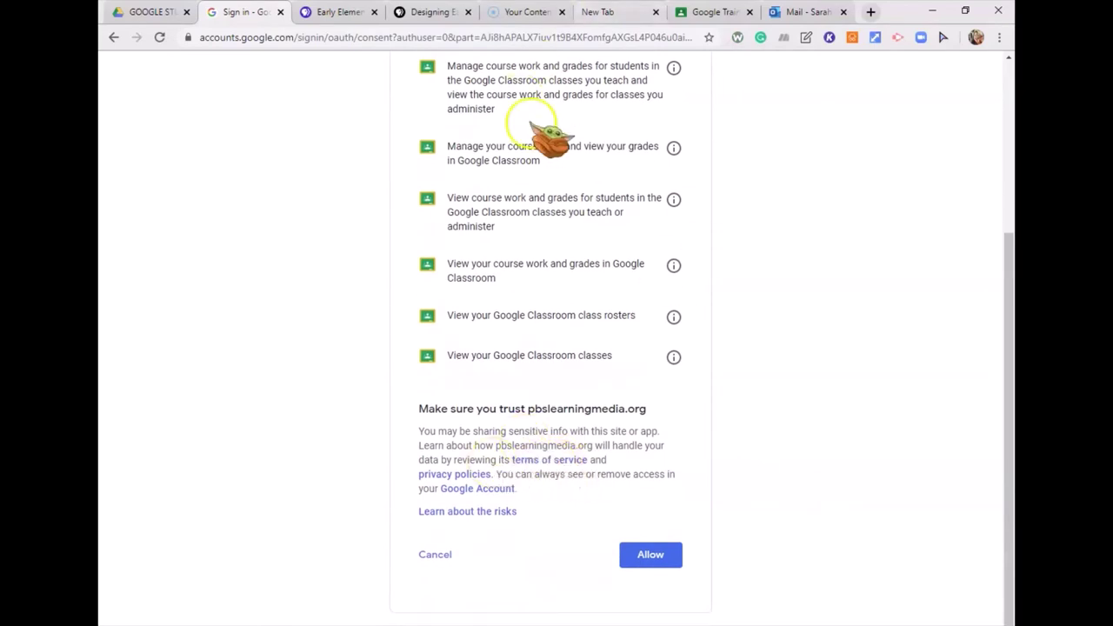
{"action": "left_click", "coordinate": [648, 554]}
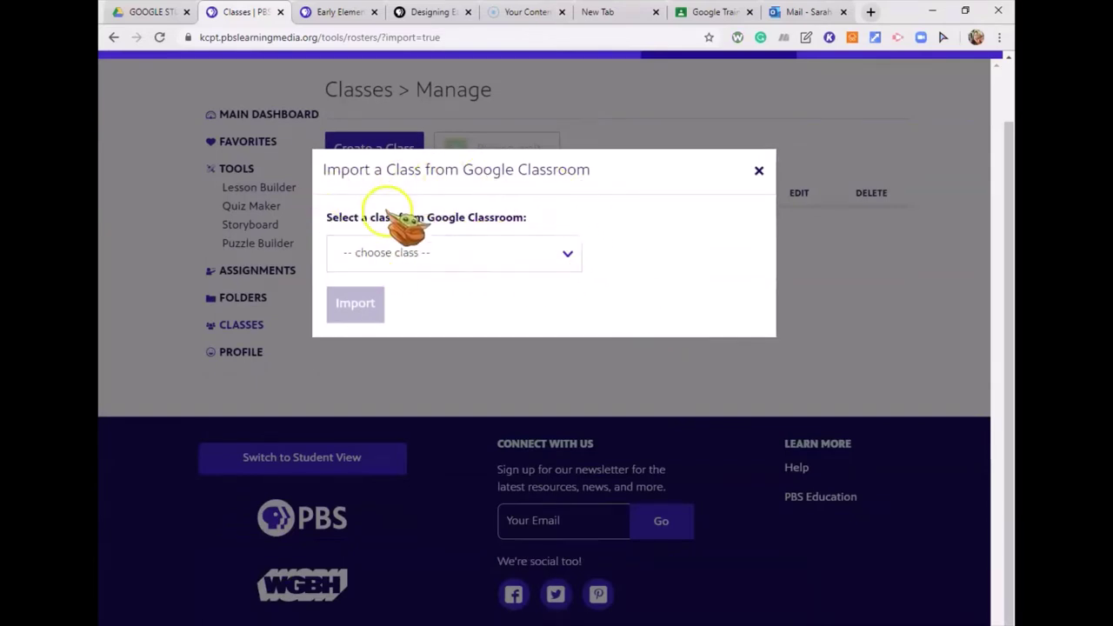
Import Google Training Classroom from the class dropdown and announce it in Google Classroom.
{"action": "left_click", "coordinate": [457, 252]}
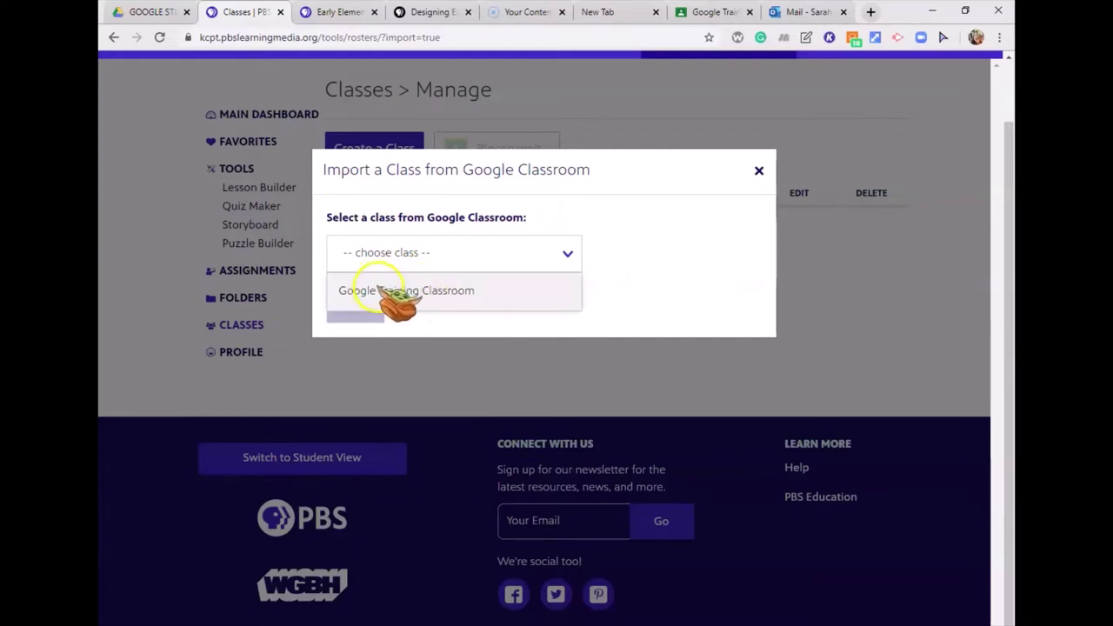
{"action": "left_click", "coordinate": [415, 290]}
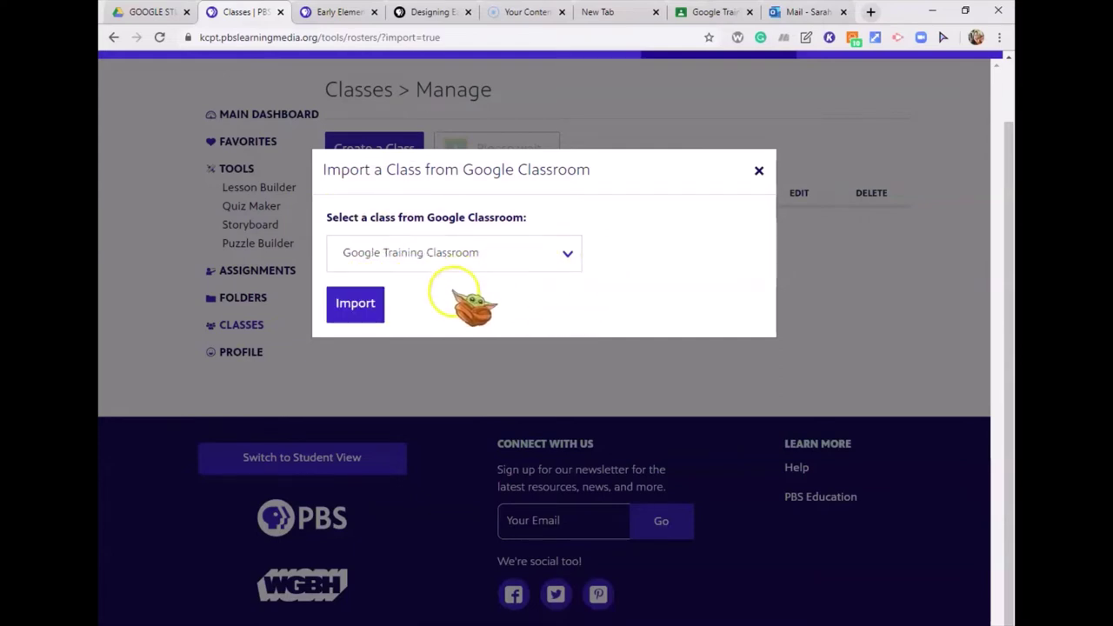
{"action": "left_click", "coordinate": [357, 304]}
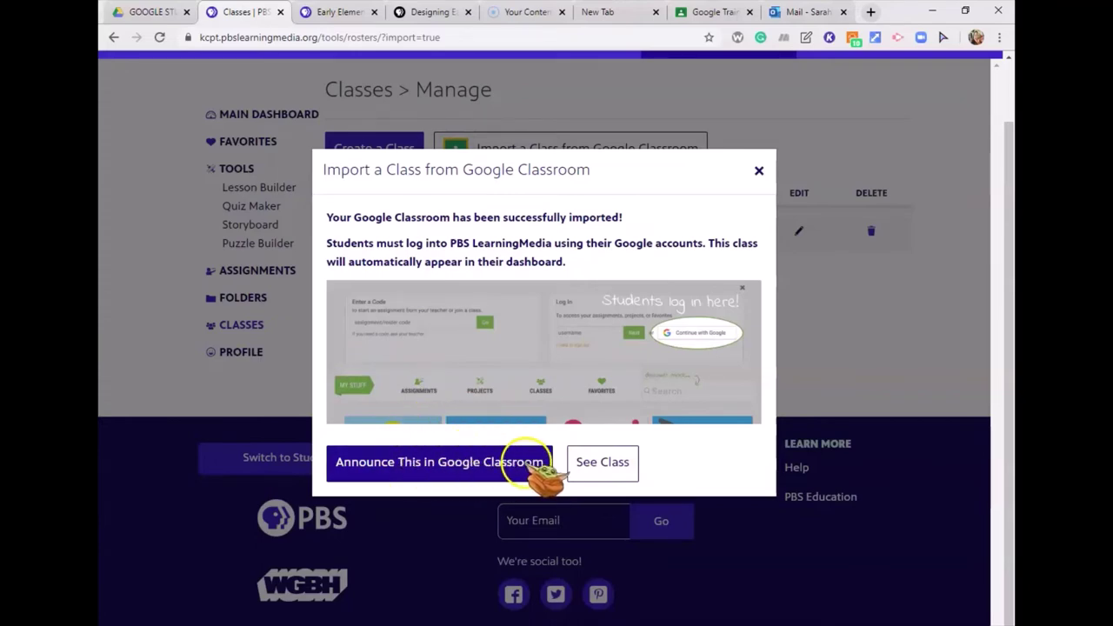
{"action": "left_click", "coordinate": [466, 465]}
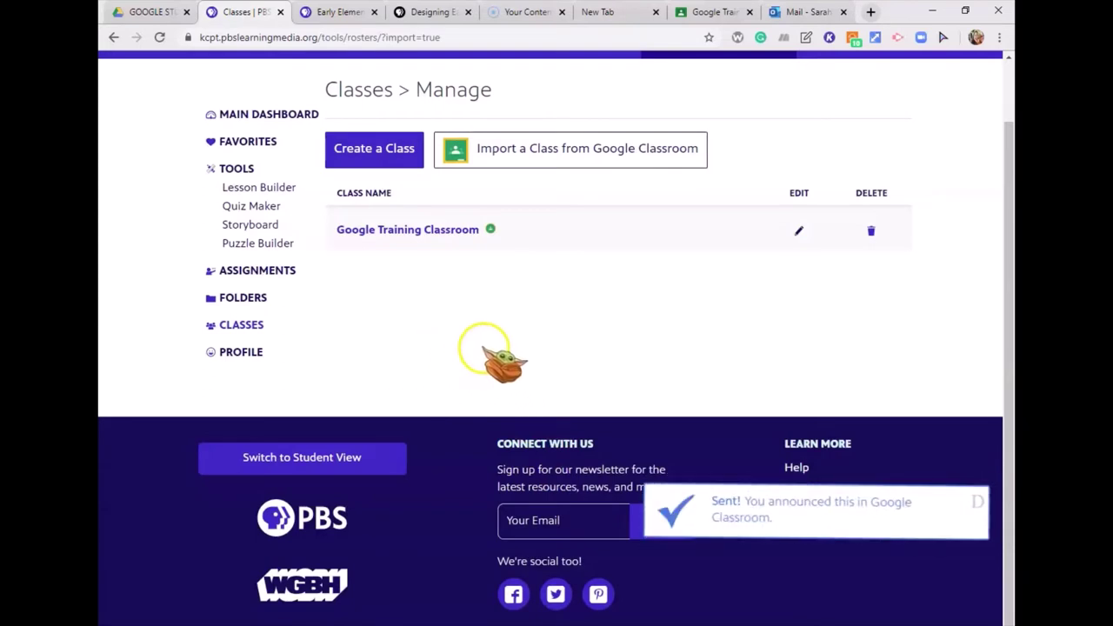
{"action": "left_click", "coordinate": [711, 12]}
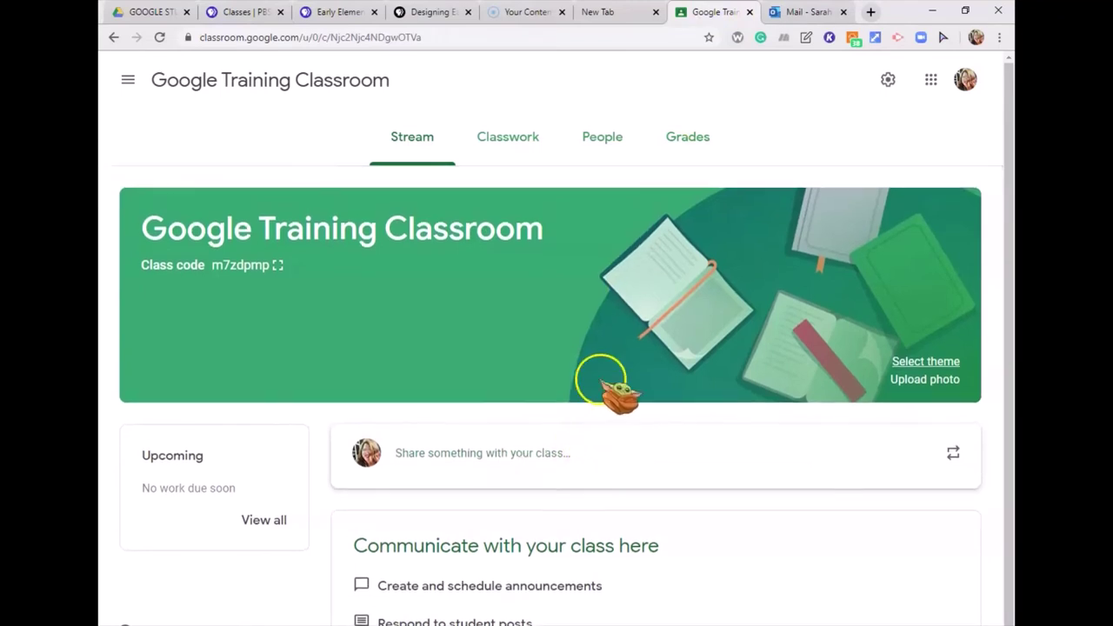
Reload the Google Training Classroom stream, dismiss the tip, and open the PBS LearningMedia attachment.
{"action": "left_click", "coordinate": [161, 38]}
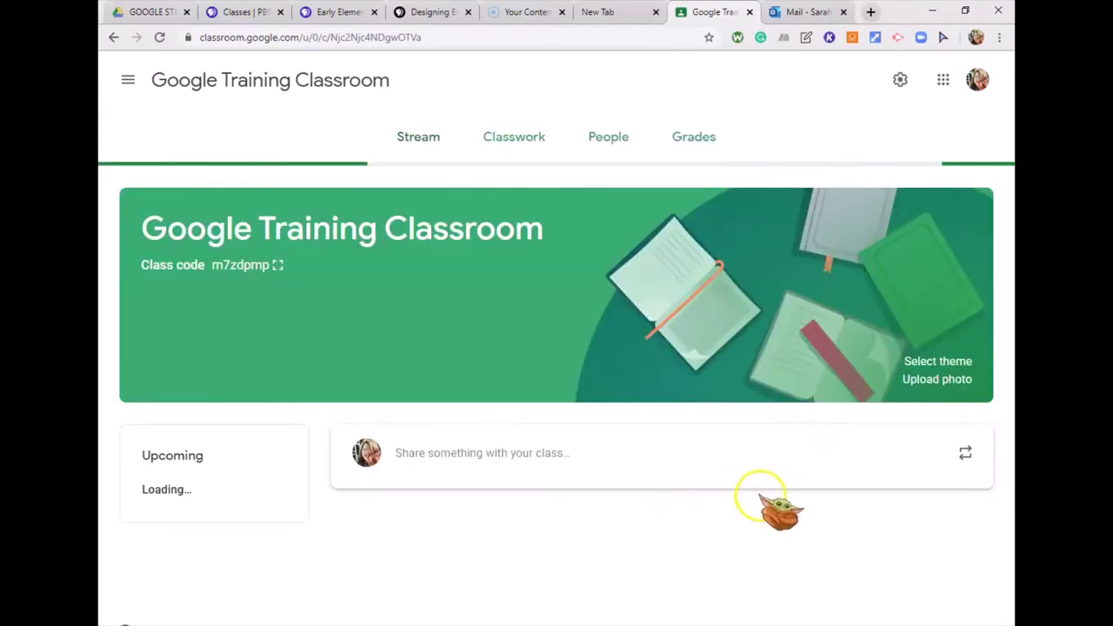
{"action": "scroll", "coordinate": [822, 512], "scroll_direction": "down", "scroll_amount": 2}
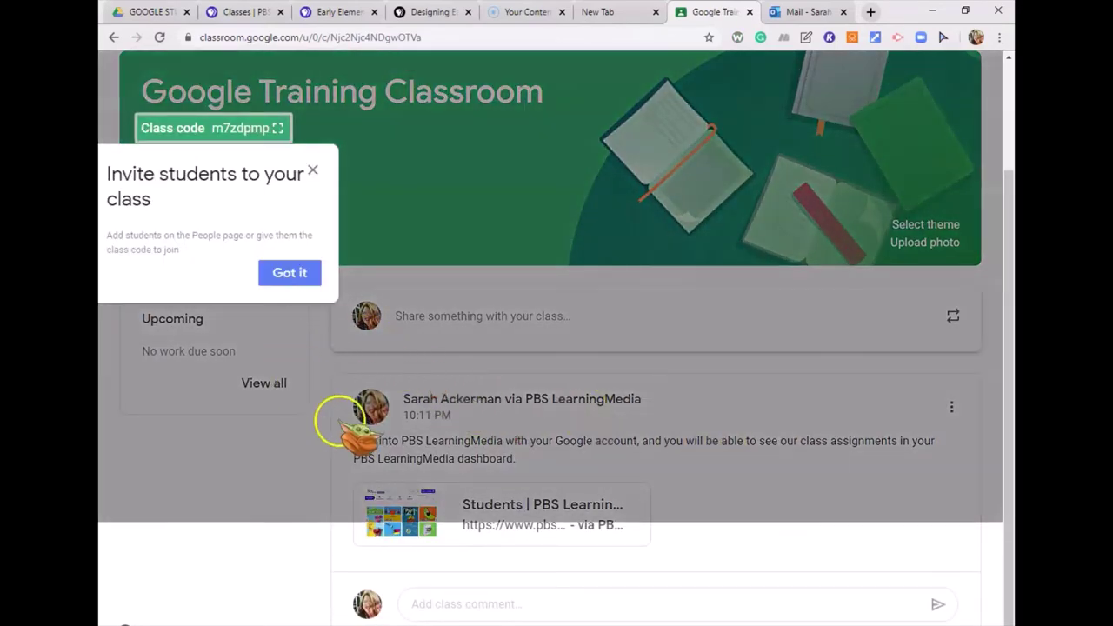
{"action": "left_click", "coordinate": [289, 273]}
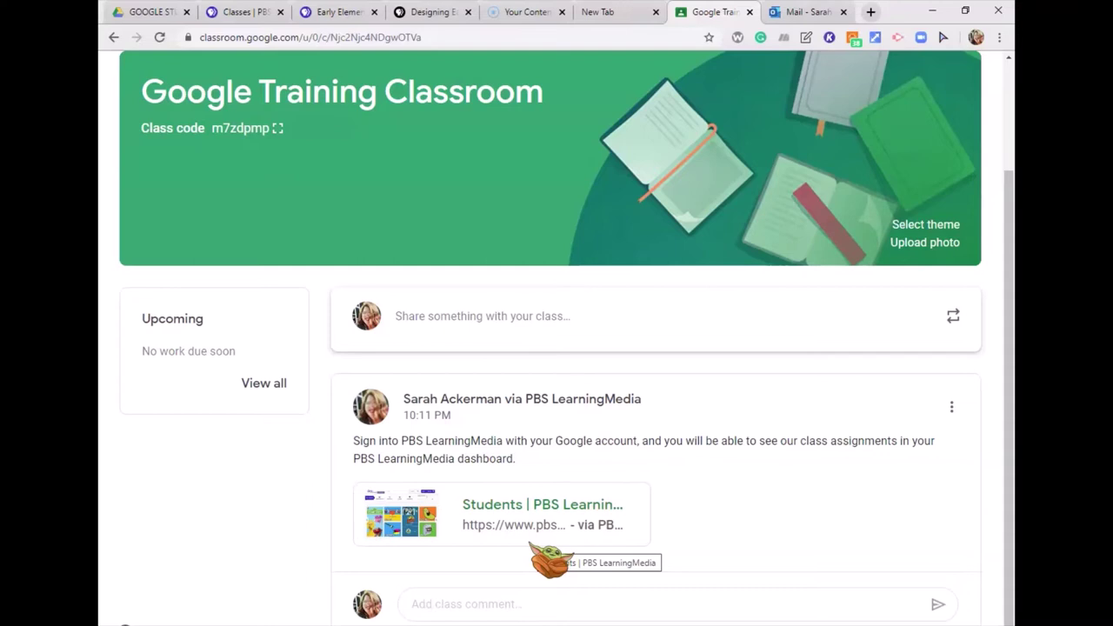
{"action": "left_click", "coordinate": [391, 489]}
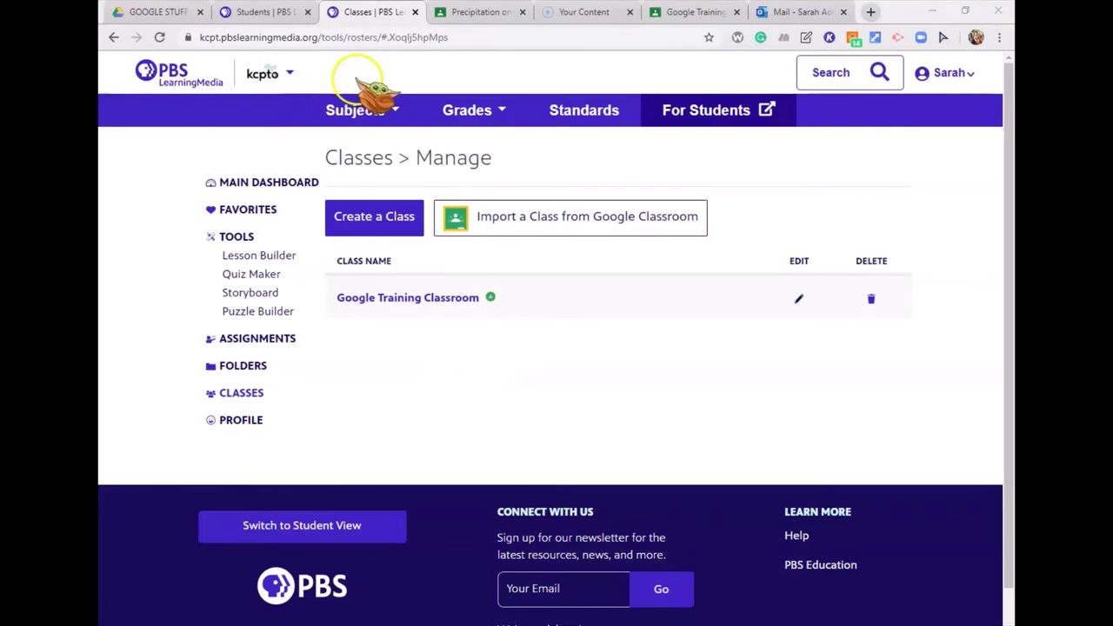
View the student My Stuff page, then return to the KCPT teacher home page.
{"action": "left_click", "coordinate": [202, 75]}
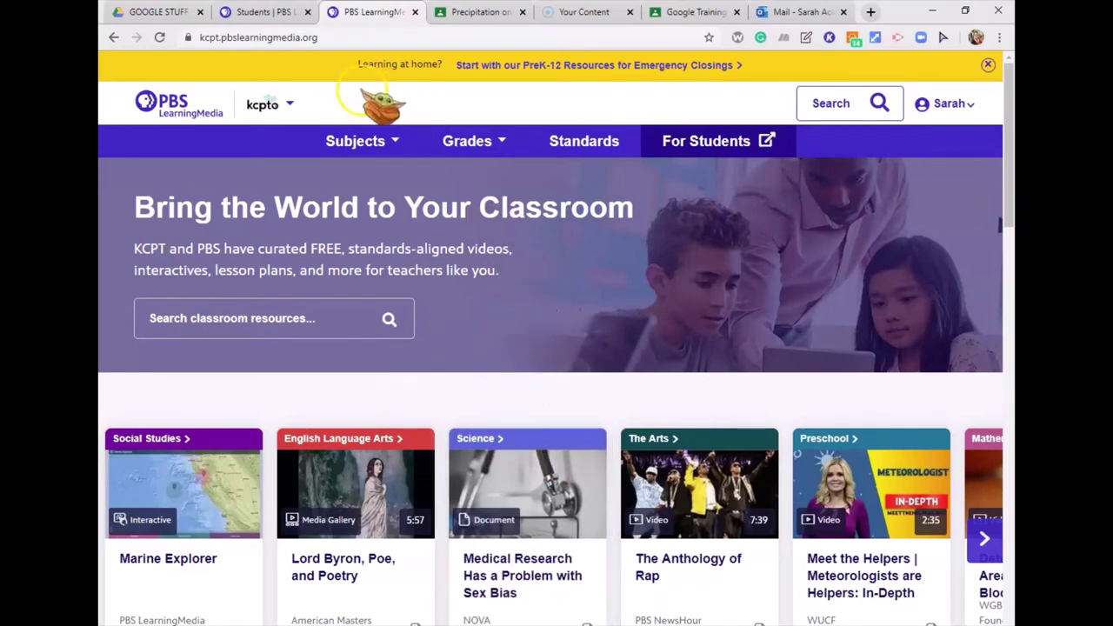
{"action": "left_click", "coordinate": [265, 12]}
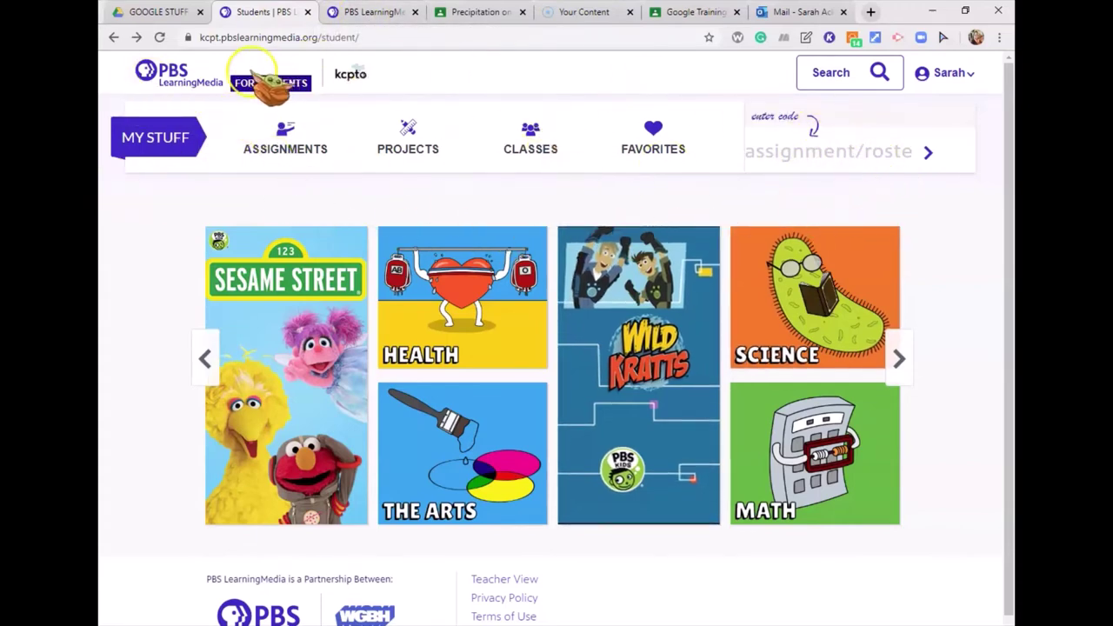
{"action": "left_click", "coordinate": [365, 16]}
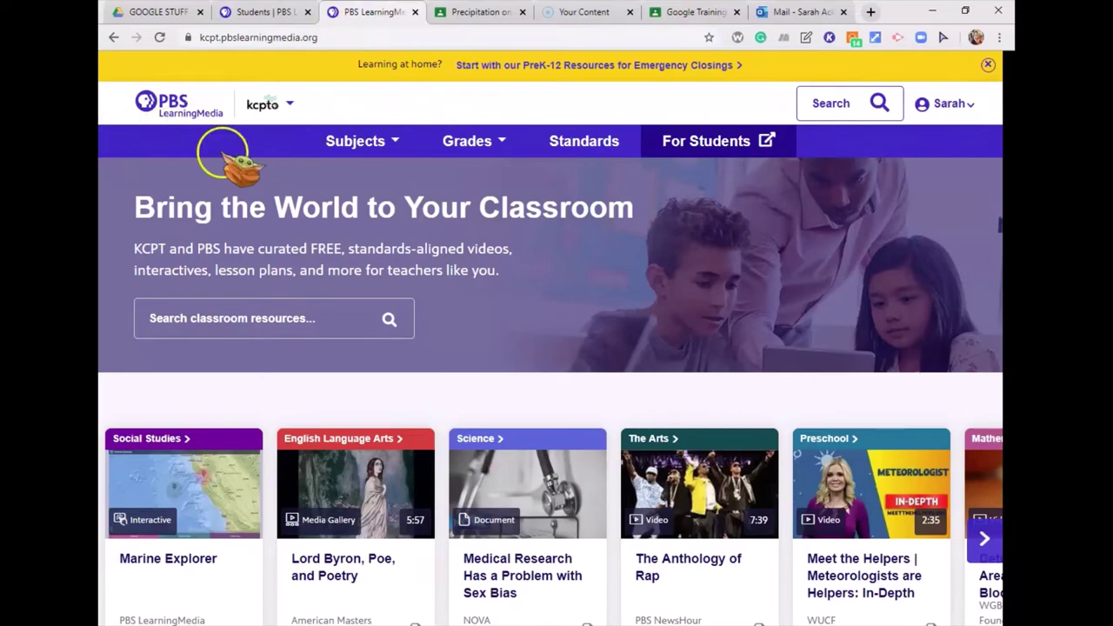
Create class Mrs. A's 5th Grade with the teacher's name and get its invitation code.
{"action": "left_click", "coordinate": [970, 105]}
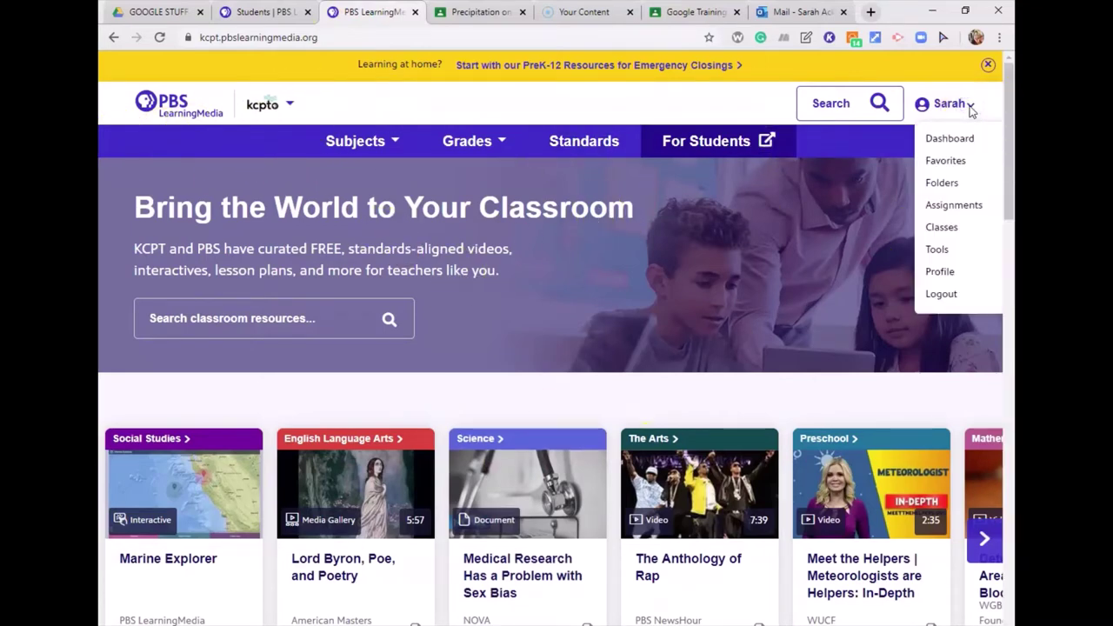
{"action": "left_click", "coordinate": [955, 228]}
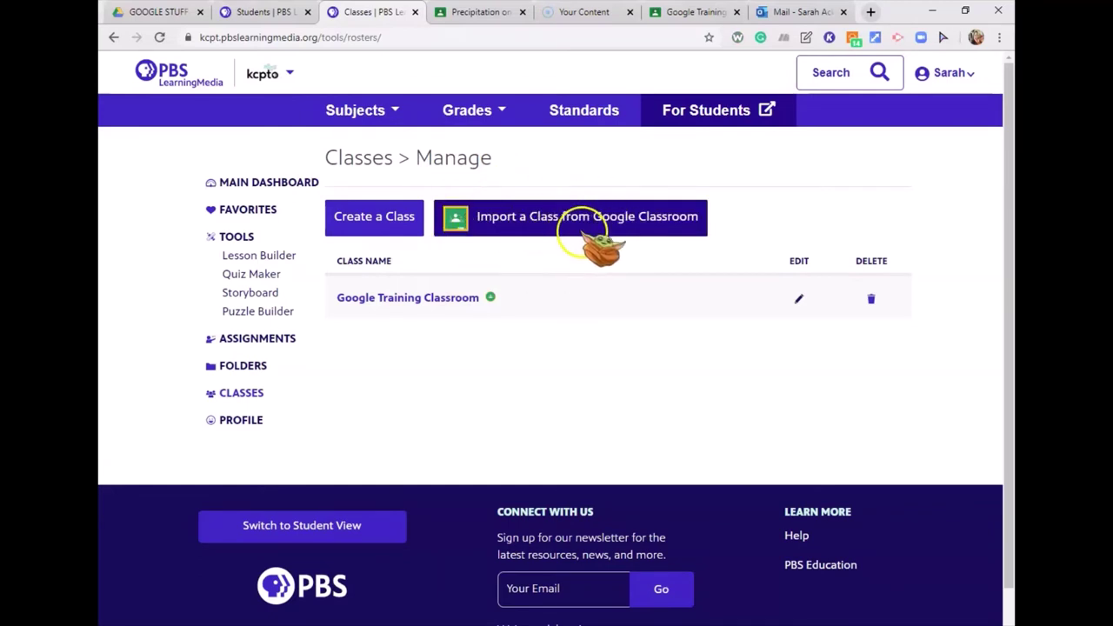
{"action": "left_click", "coordinate": [366, 219]}
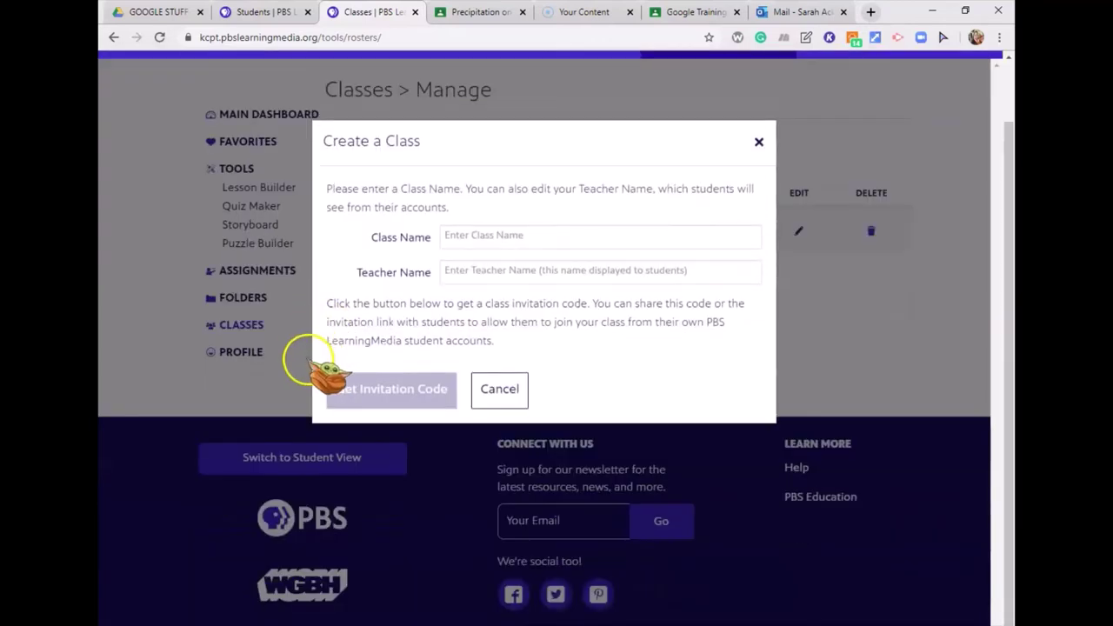
{"action": "left_click", "coordinate": [513, 265]}
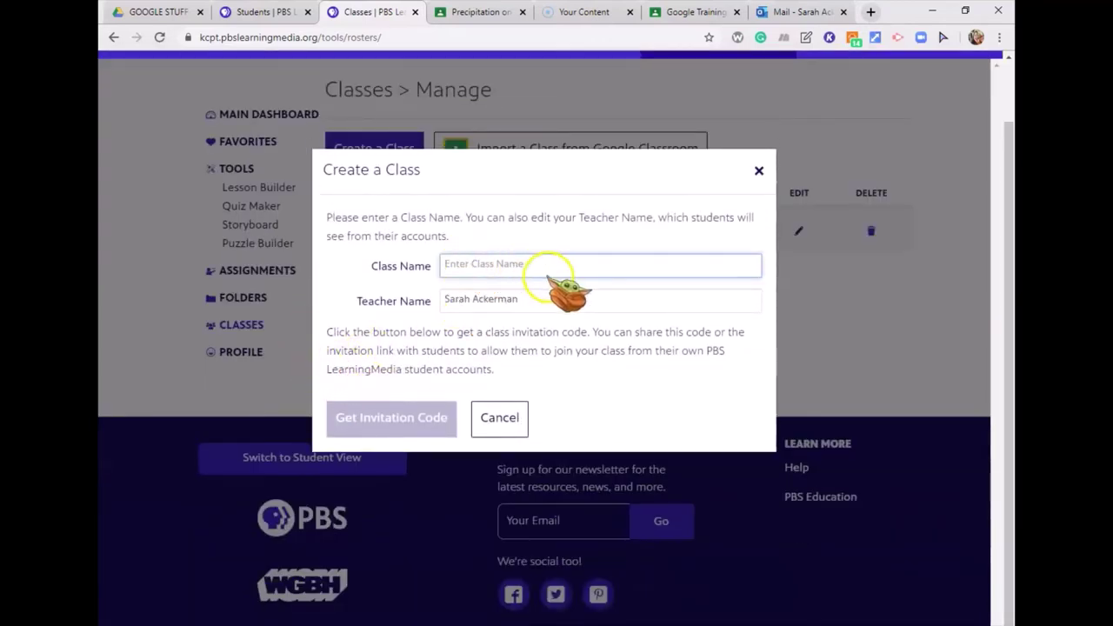
{"action": "type", "text": "Mrs. A's 5th Grade"}
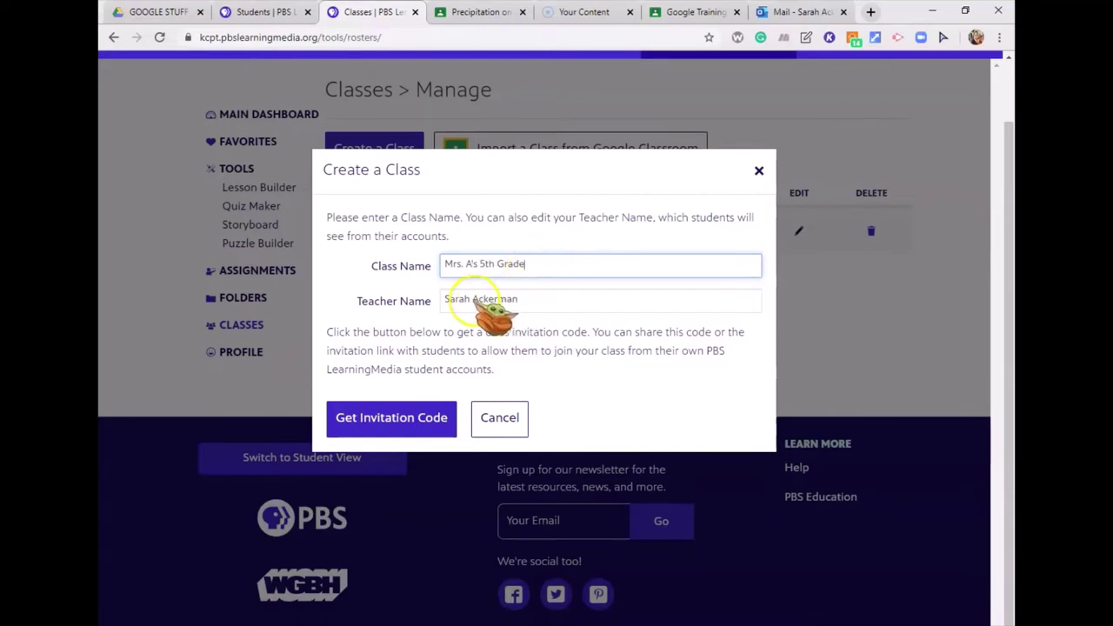
{"action": "left_click_drag", "start_coordinate": [474, 296], "coordinate": [435, 299]}
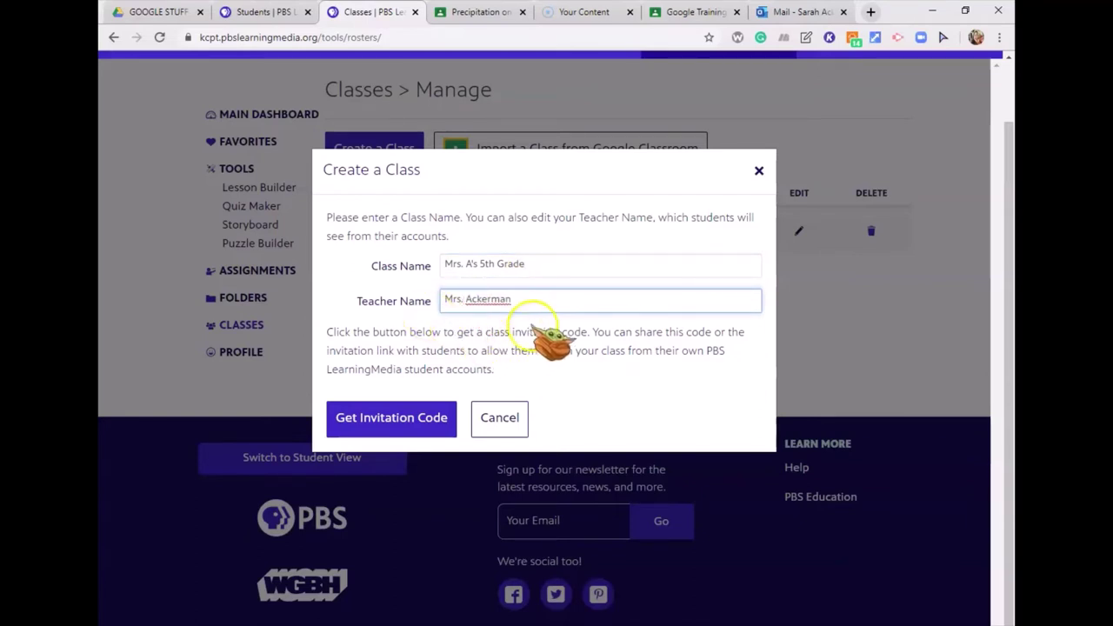
{"action": "left_click", "coordinate": [372, 420]}
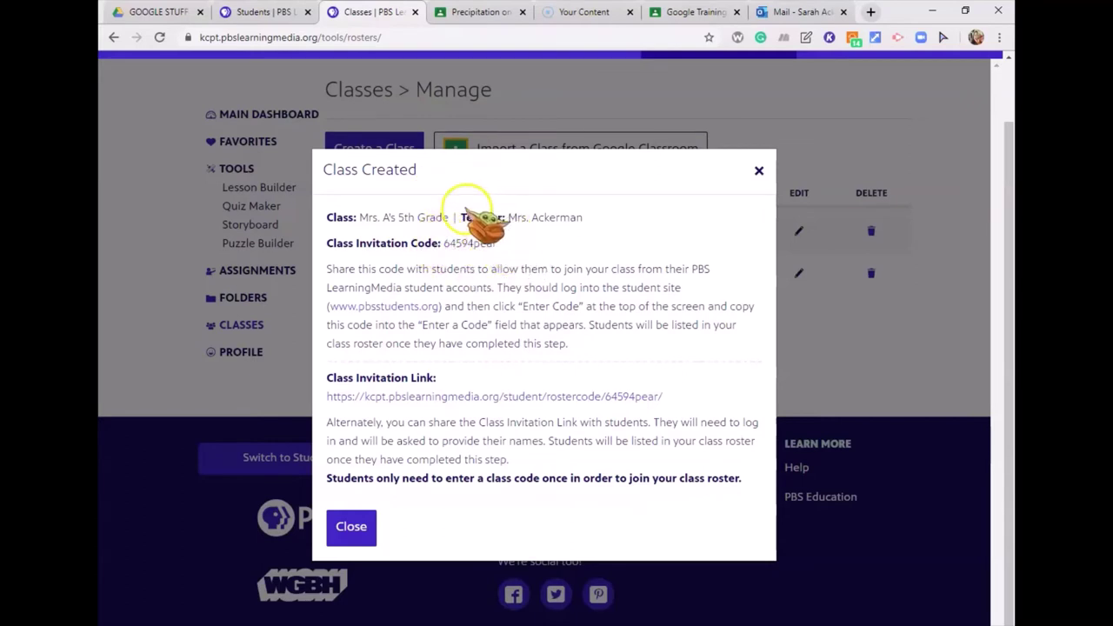
{"action": "left_click", "coordinate": [254, 12]}
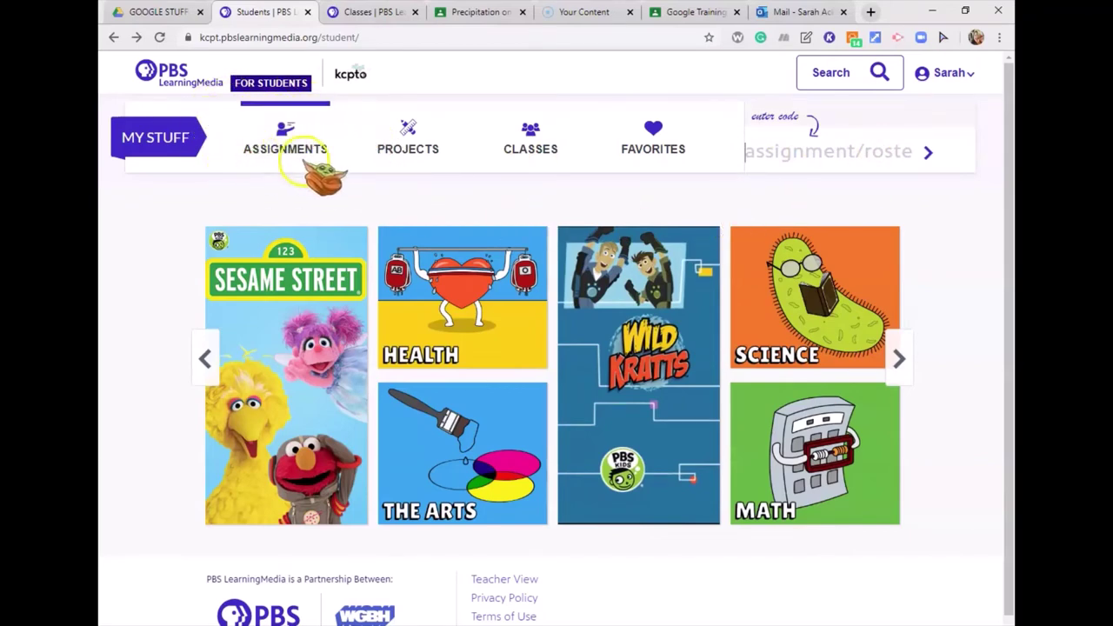
Return to the class list showing Mrs. A's 5th Grade and close the Class Created summary.
{"action": "left_click", "coordinate": [369, 12]}
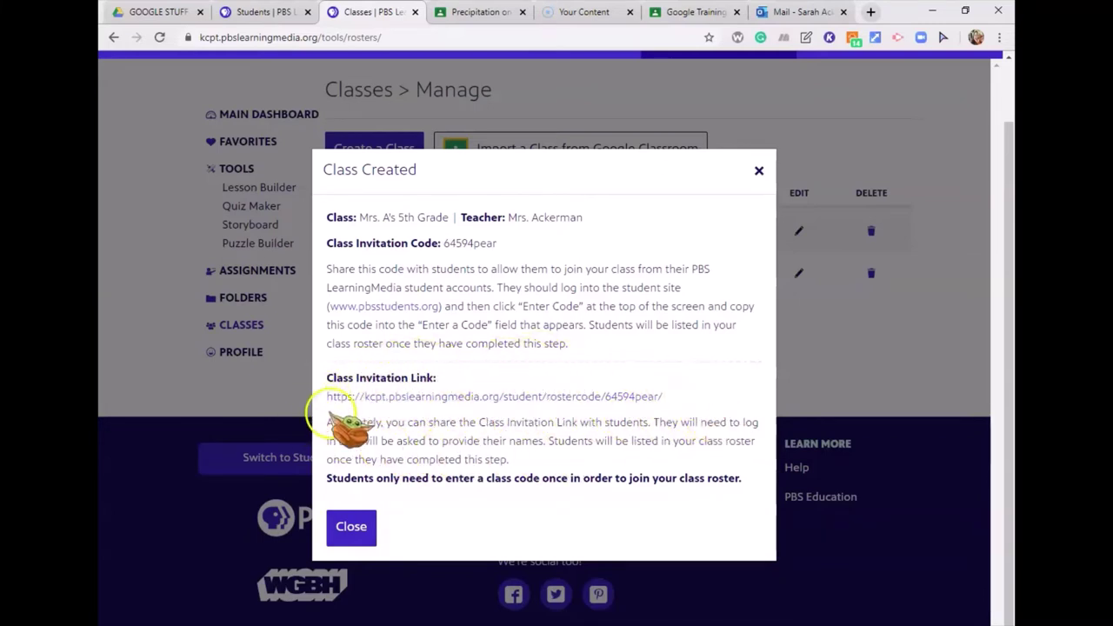
{"action": "left_click", "coordinate": [352, 523]}
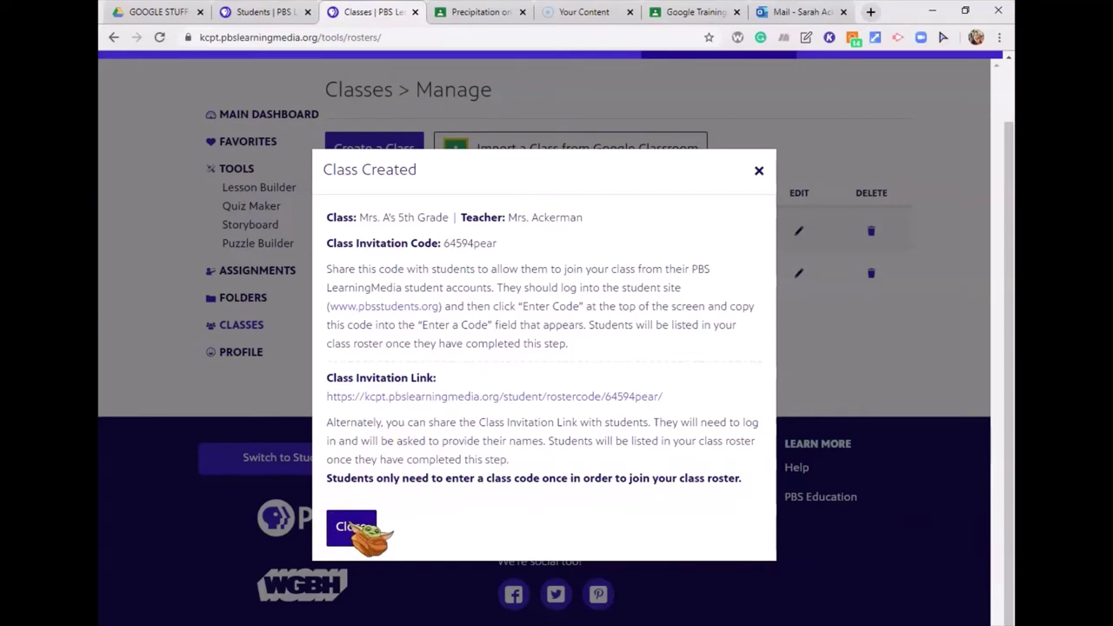
{"action": "left_click", "coordinate": [352, 526]}
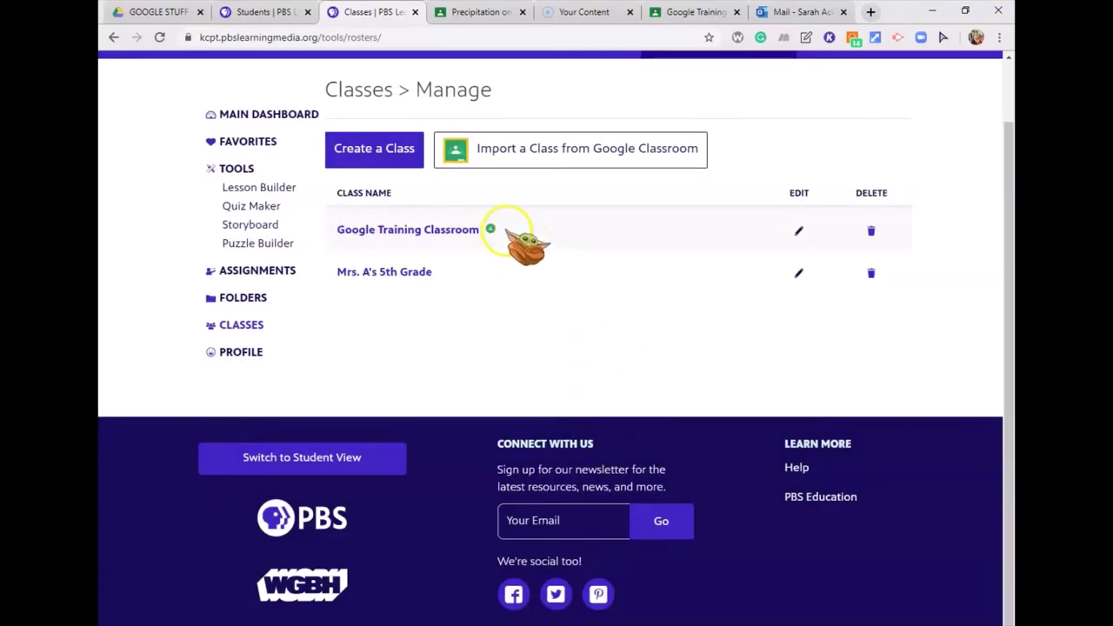
{"action": "left_click", "coordinate": [267, 16]}
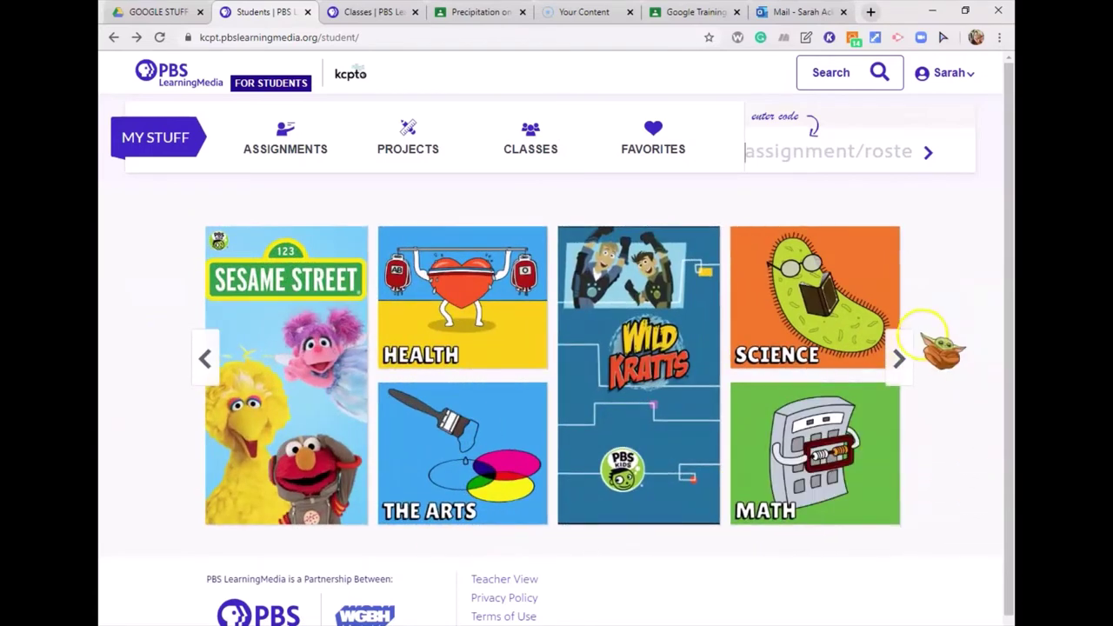
Advance the subject carousel twice and open the Language Arts subject page.
{"action": "left_click", "coordinate": [899, 358]}
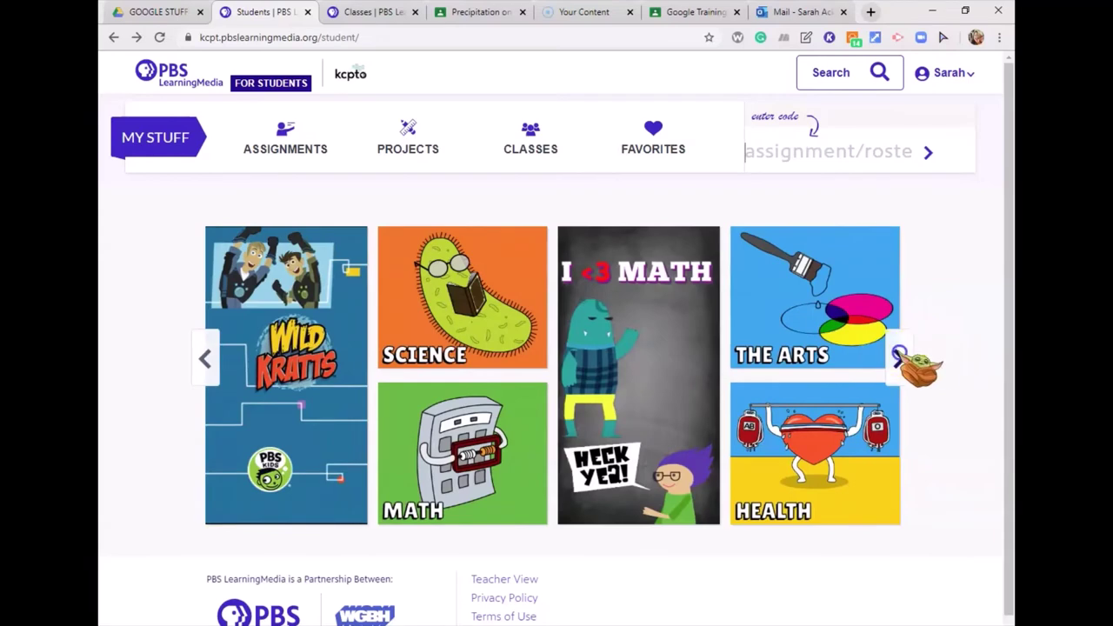
{"action": "left_click", "coordinate": [899, 358]}
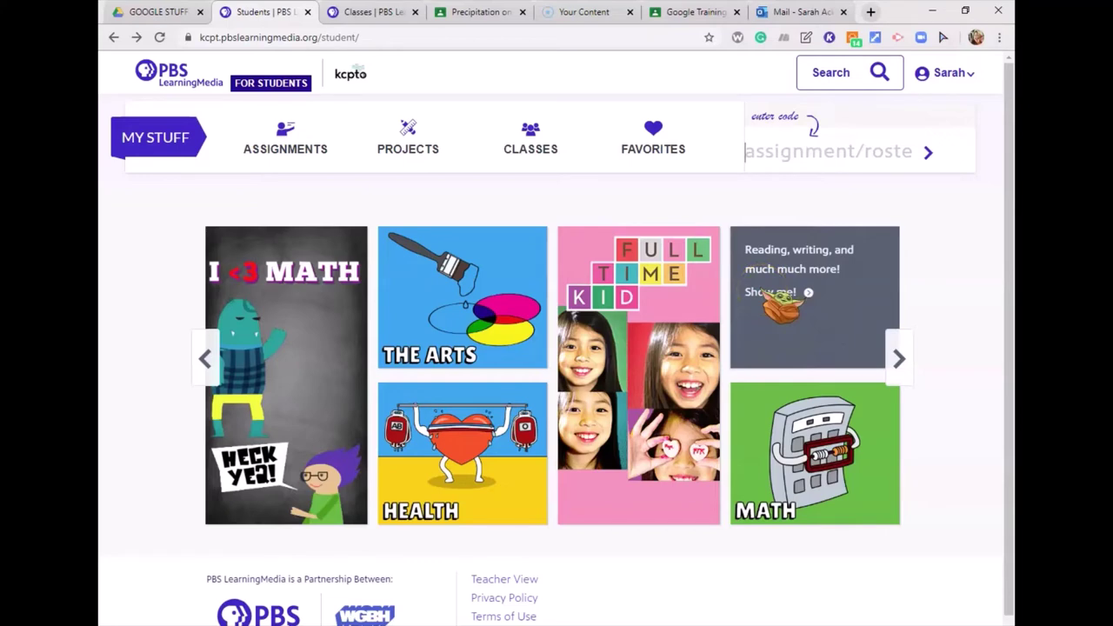
{"action": "left_click", "coordinate": [769, 293]}
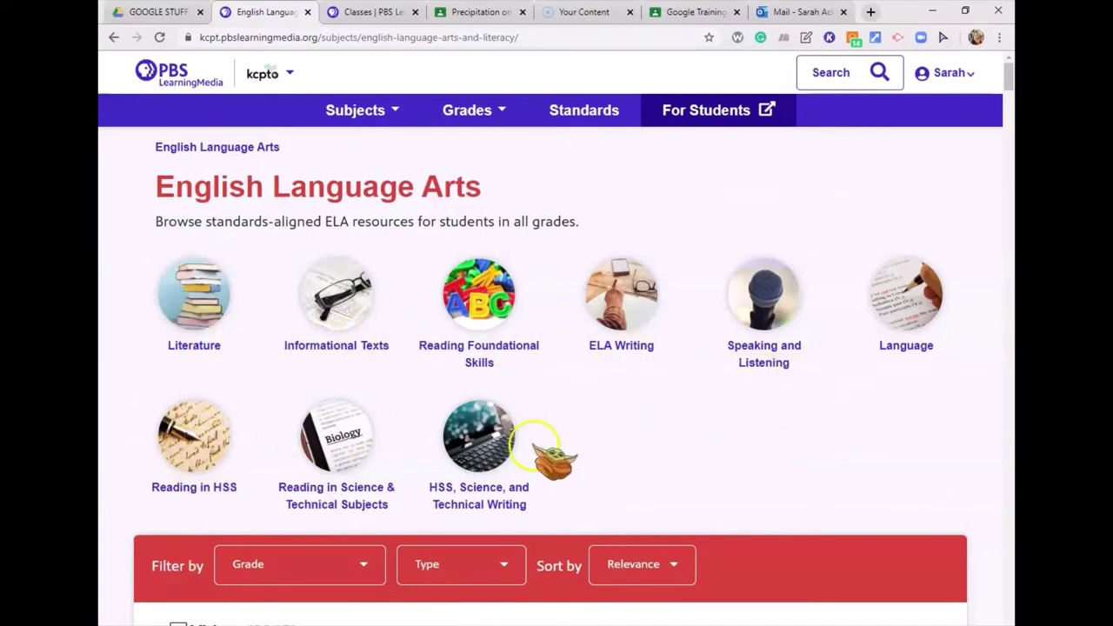
Browse the English Language Arts categories and open Reading Foundational Skills.
{"action": "scroll", "coordinate": [592, 427], "scroll_direction": "down", "scroll_amount": 2}
{"action": "scroll", "coordinate": [609, 439], "scroll_direction": "down", "scroll_amount": 2}
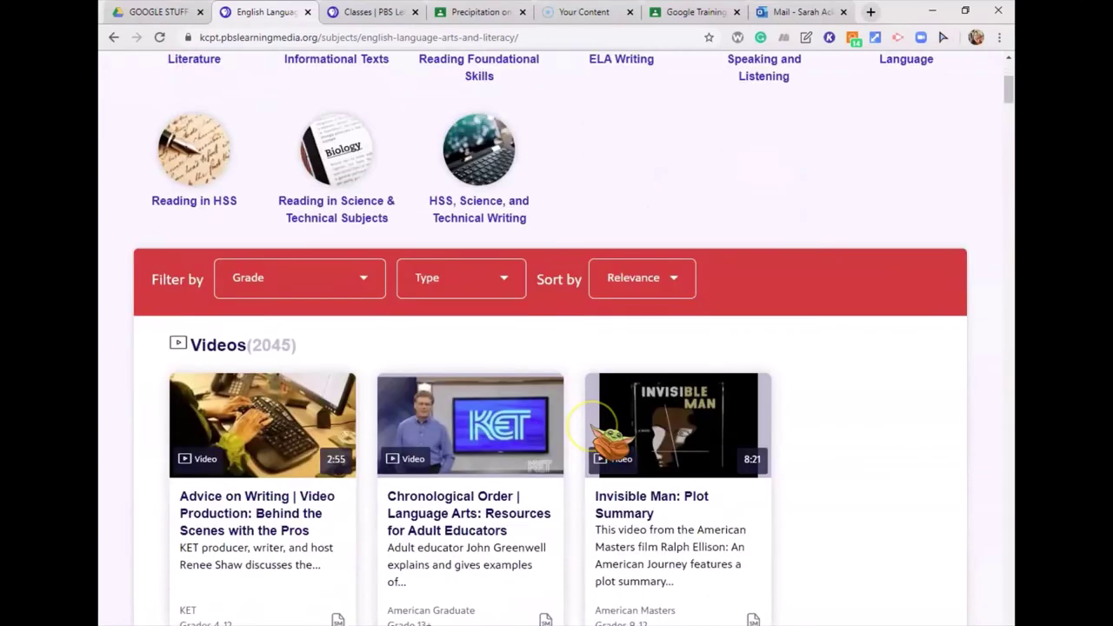
{"action": "scroll", "coordinate": [609, 442], "scroll_direction": "up", "scroll_amount": 4}
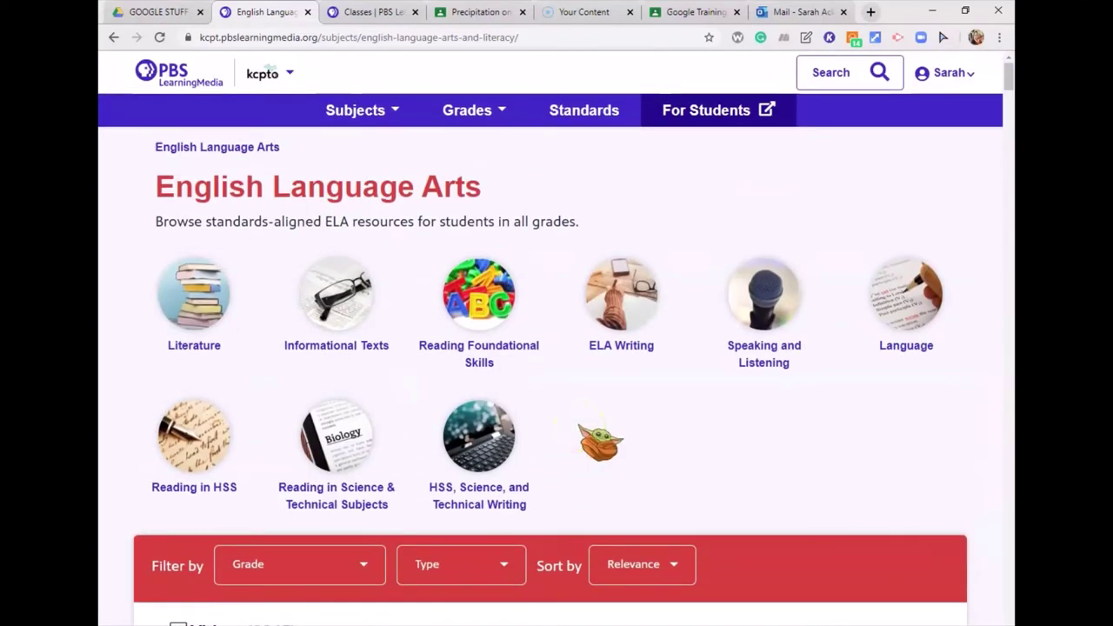
{"action": "left_click", "coordinate": [545, 329]}
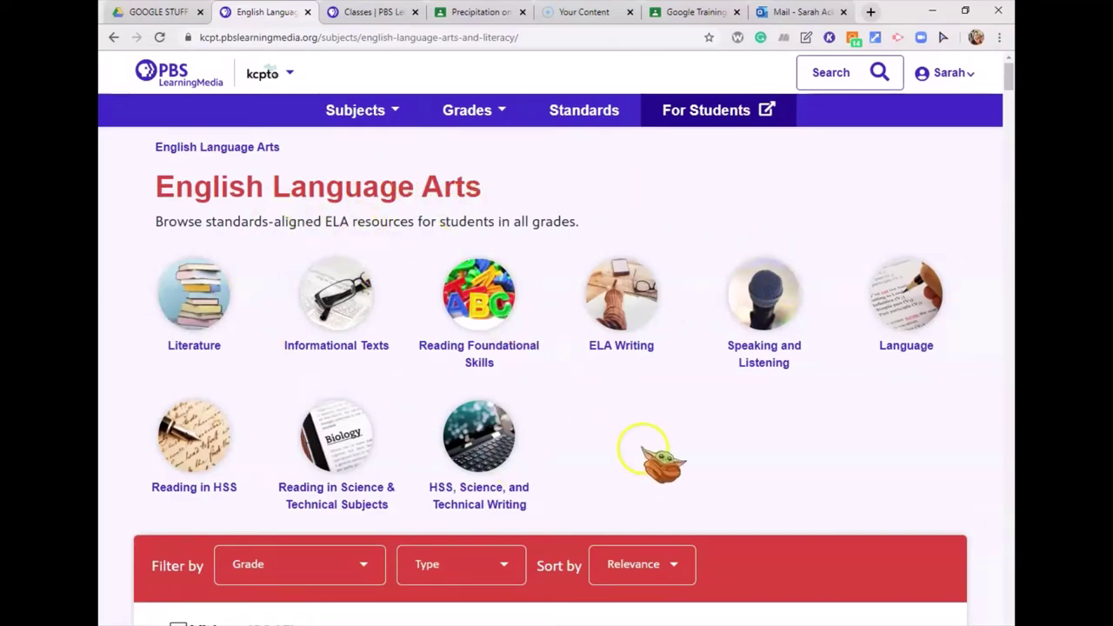
{"action": "scroll", "coordinate": [641, 450], "scroll_direction": "down", "scroll_amount": 2}
{"action": "scroll", "coordinate": [657, 453], "scroll_direction": "down", "scroll_amount": 4}
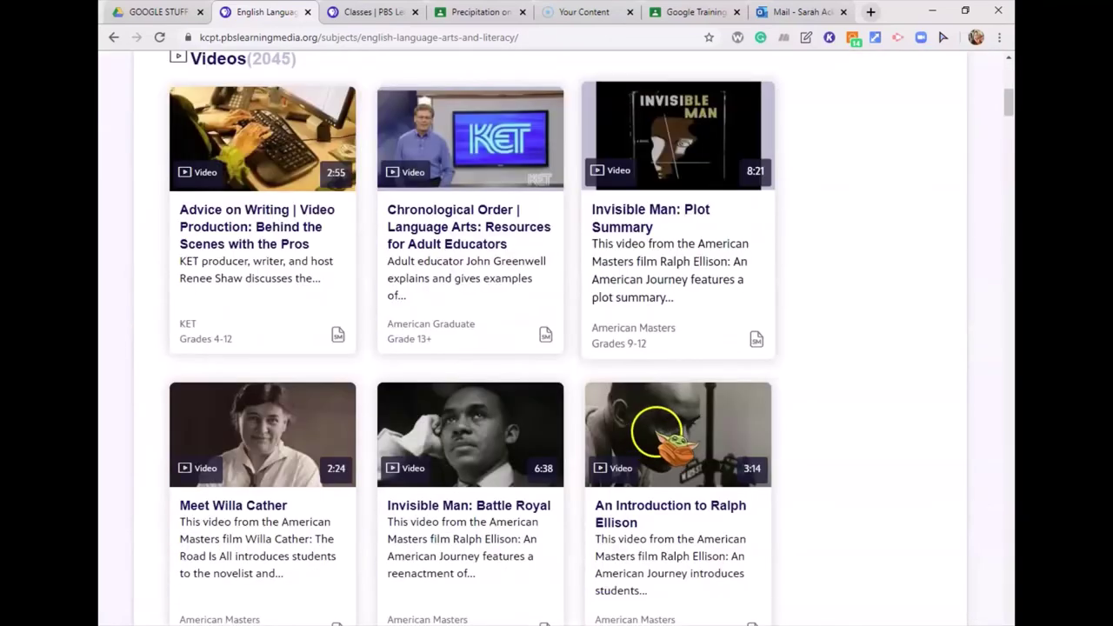
{"action": "scroll", "coordinate": [896, 287], "scroll_direction": "down", "scroll_amount": 2}
{"action": "scroll", "coordinate": [867, 333], "scroll_direction": "down", "scroll_amount": 2}
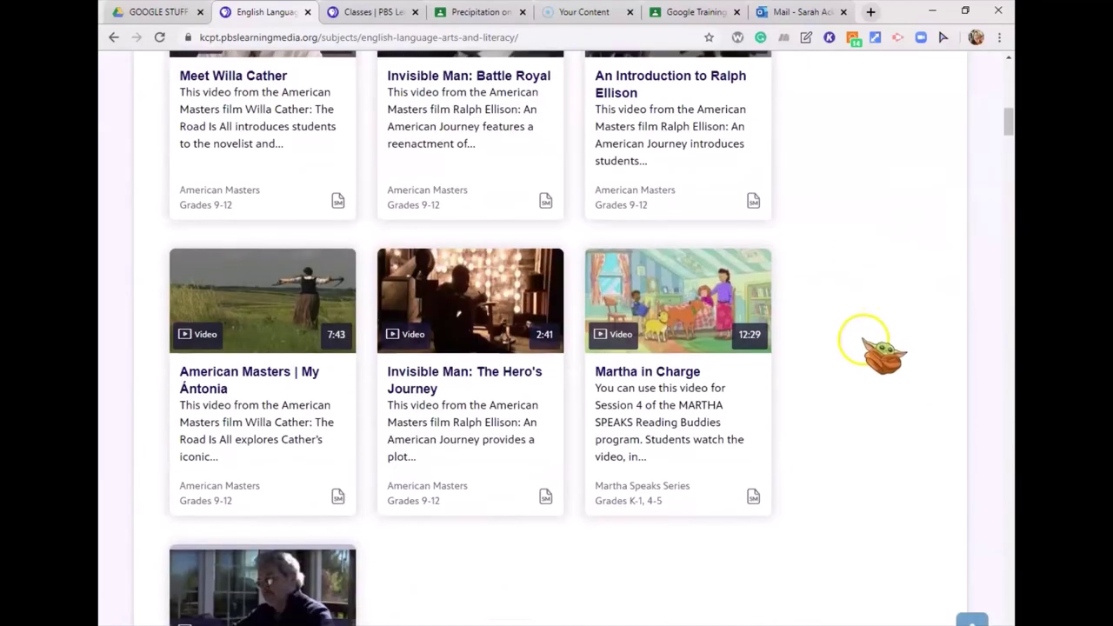
{"action": "scroll", "coordinate": [868, 335], "scroll_direction": "down", "scroll_amount": 2}
{"action": "scroll", "coordinate": [818, 294], "scroll_direction": "down", "scroll_amount": 2}
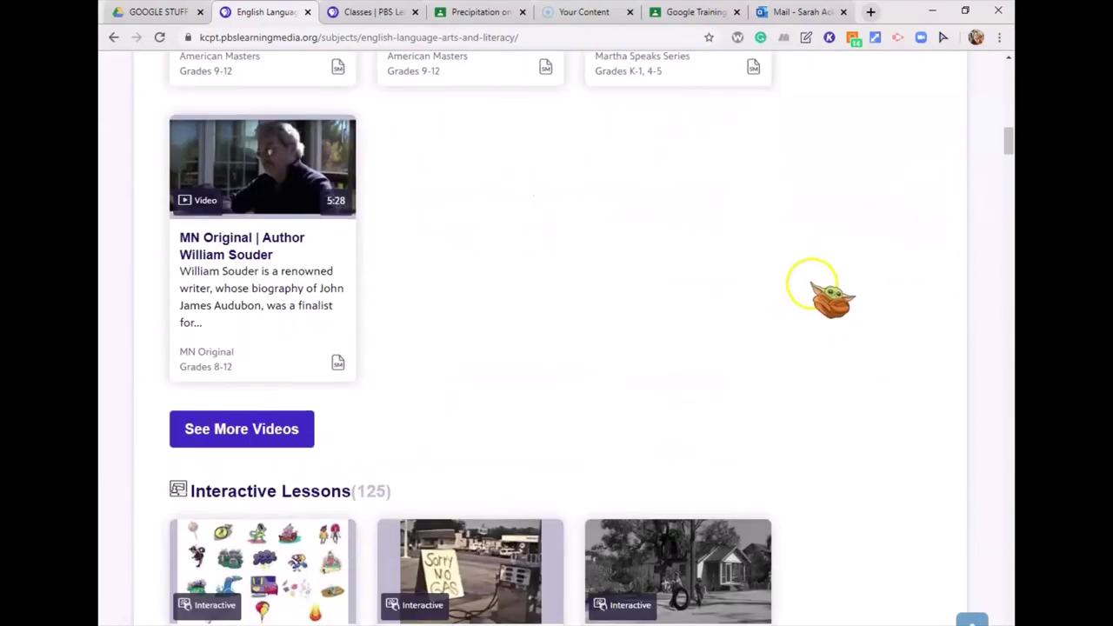
{"action": "left_click_drag", "start_coordinate": [1007, 148], "coordinate": [1006, 87]}
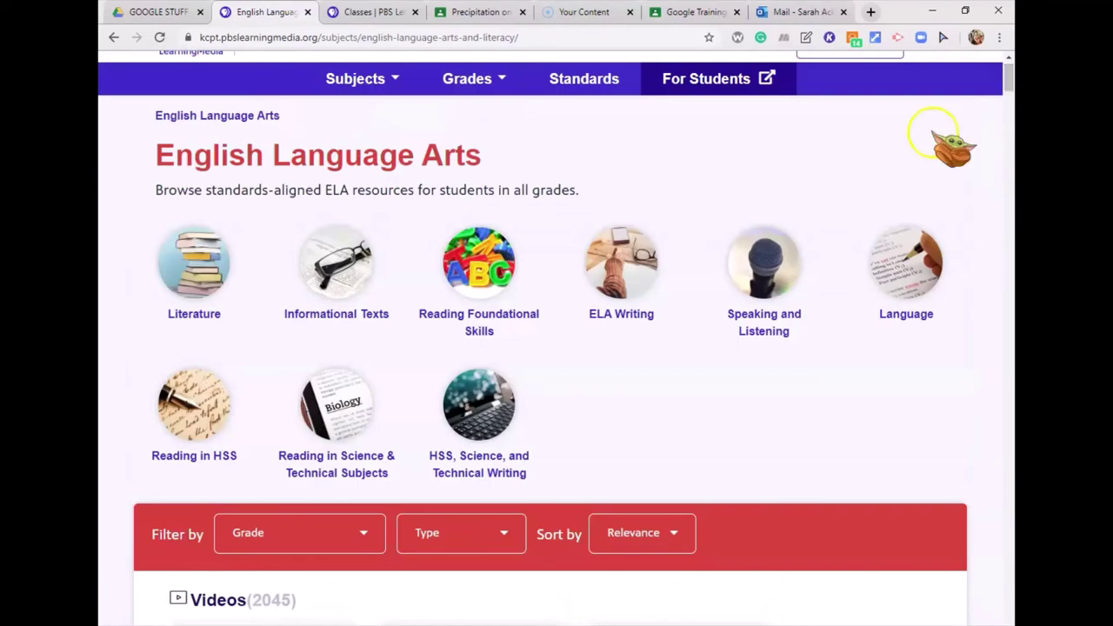
{"action": "left_click", "coordinate": [474, 305]}
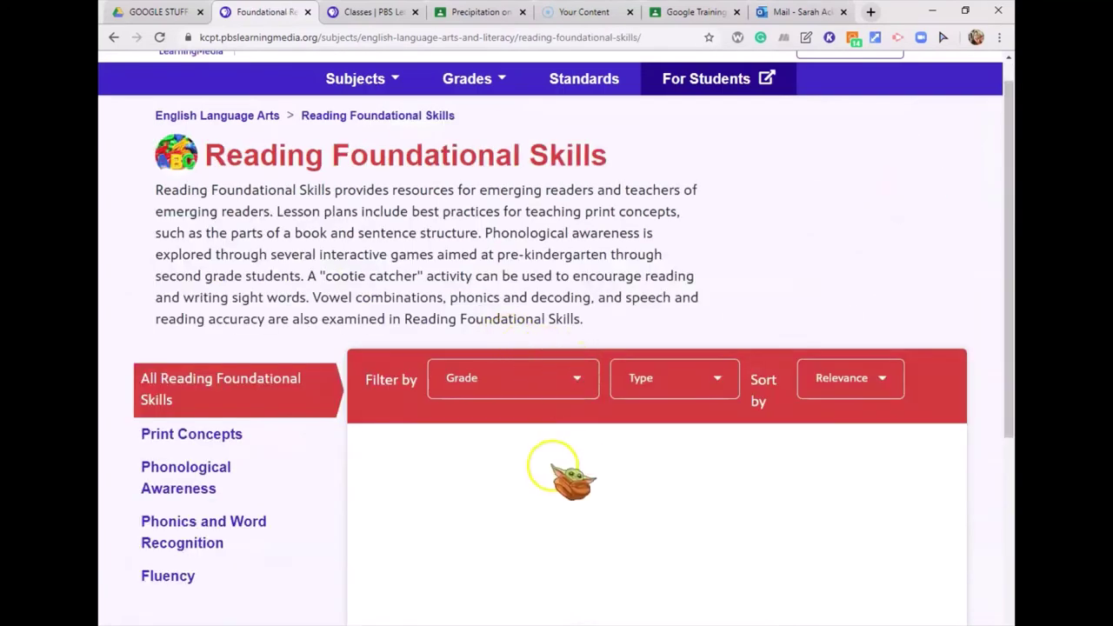
Narrow to Phonological Awareness and scroll through its video list.
{"action": "scroll", "coordinate": [850, 465], "scroll_direction": "down", "scroll_amount": 1}
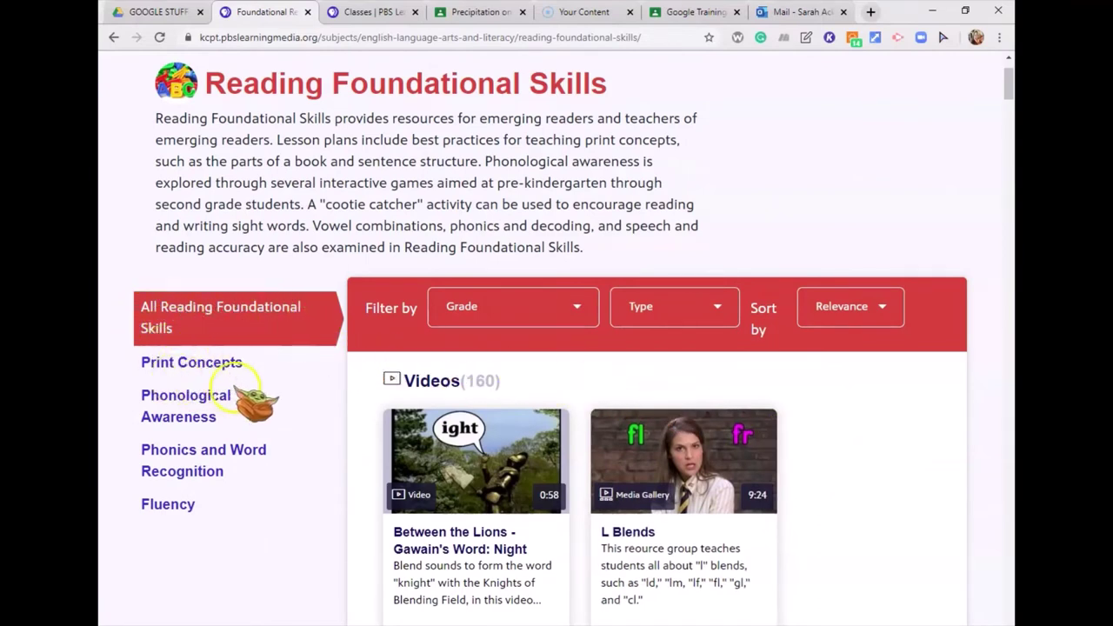
{"action": "left_click", "coordinate": [199, 416]}
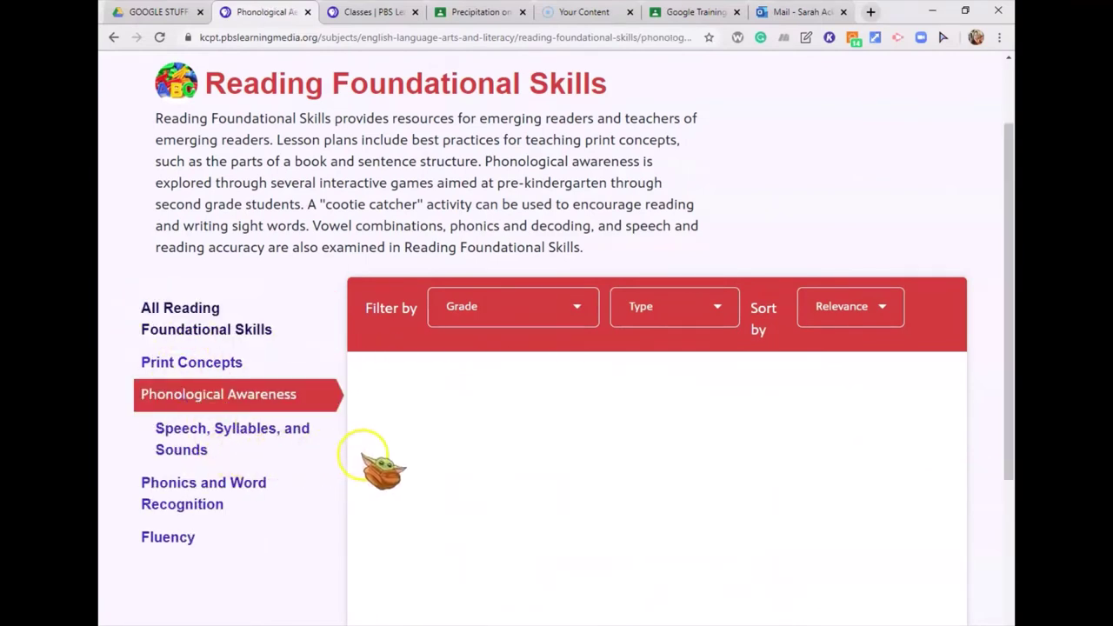
{"action": "scroll", "coordinate": [592, 474], "scroll_direction": "down", "scroll_amount": 2}
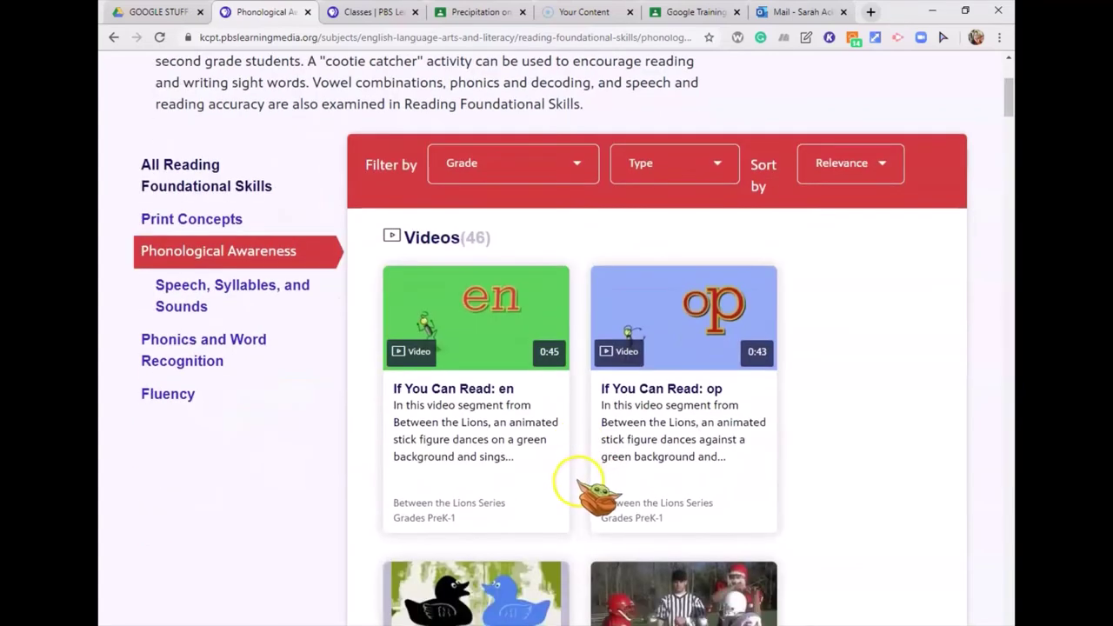
{"action": "scroll", "coordinate": [530, 461], "scroll_direction": "down", "scroll_amount": 1}
{"action": "scroll", "coordinate": [470, 313], "scroll_direction": "down", "scroll_amount": 2}
{"action": "scroll", "coordinate": [522, 318], "scroll_direction": "down", "scroll_amount": 5}
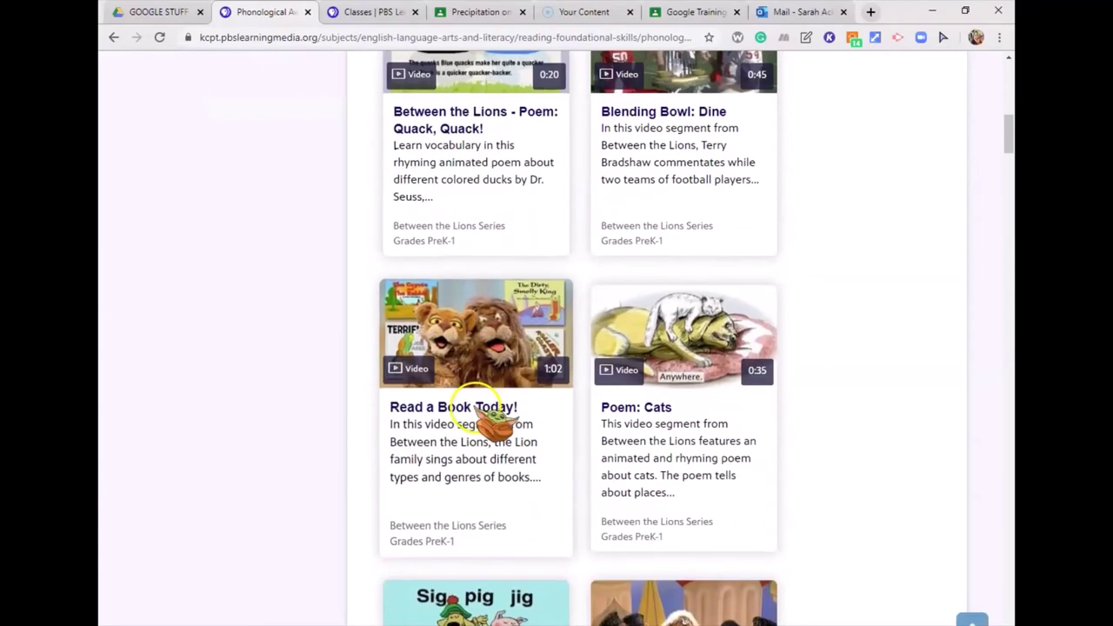
{"action": "scroll", "coordinate": [461, 407], "scroll_direction": "down", "scroll_amount": 4}
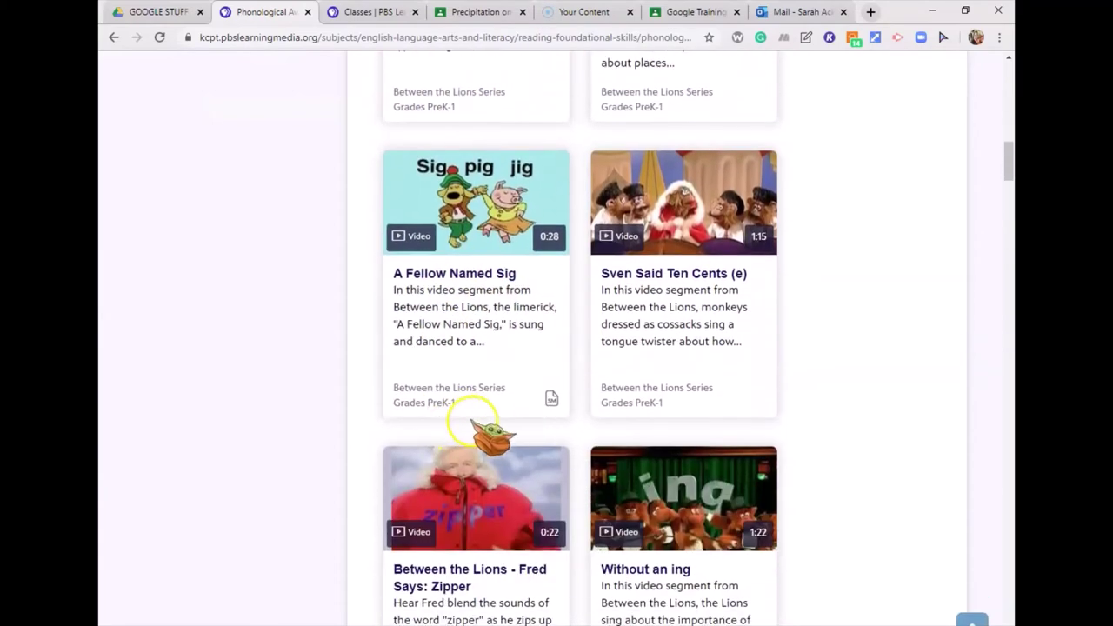
{"action": "scroll", "coordinate": [490, 416], "scroll_direction": "down", "scroll_amount": 3}
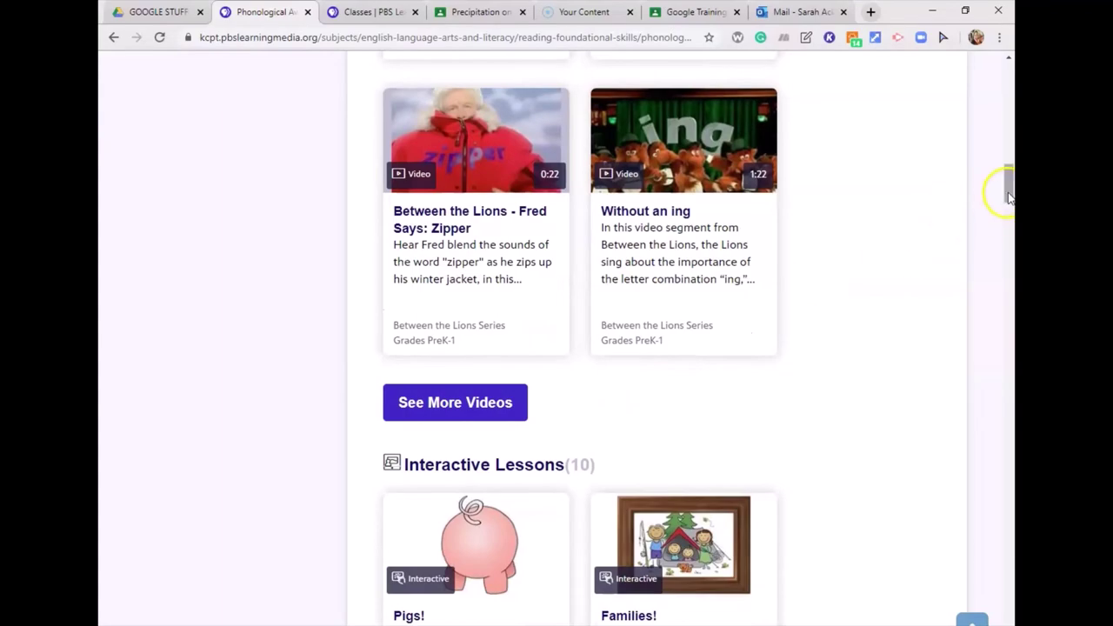
{"action": "left_click_drag", "start_coordinate": [1008, 195], "coordinate": [1010, 90]}
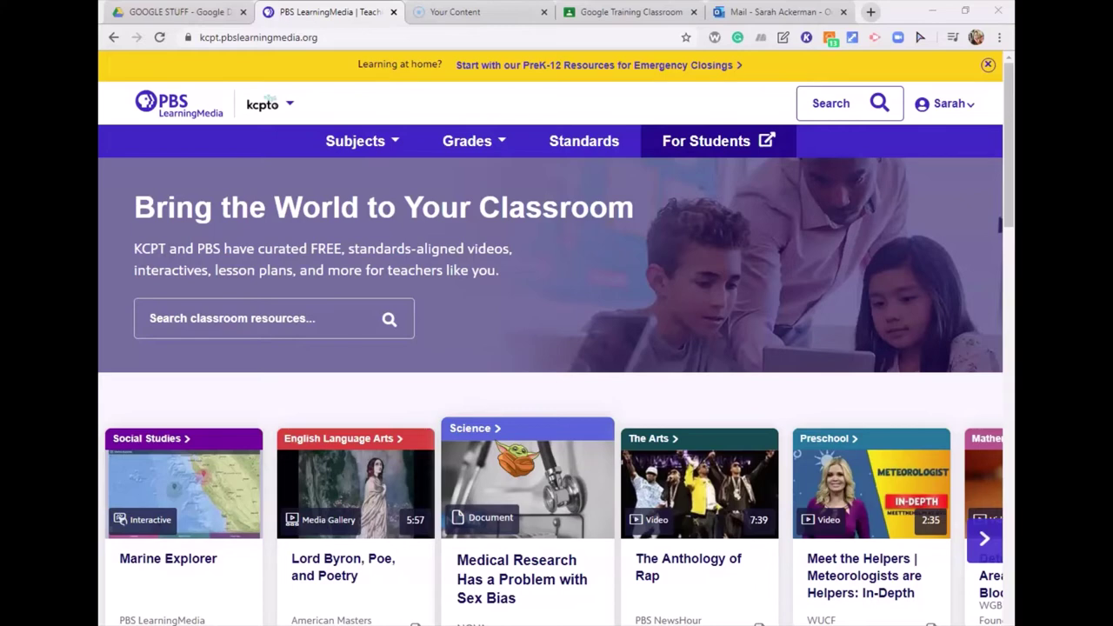
{"action": "scroll", "coordinate": [656, 280], "scroll_direction": "down", "scroll_amount": 3}
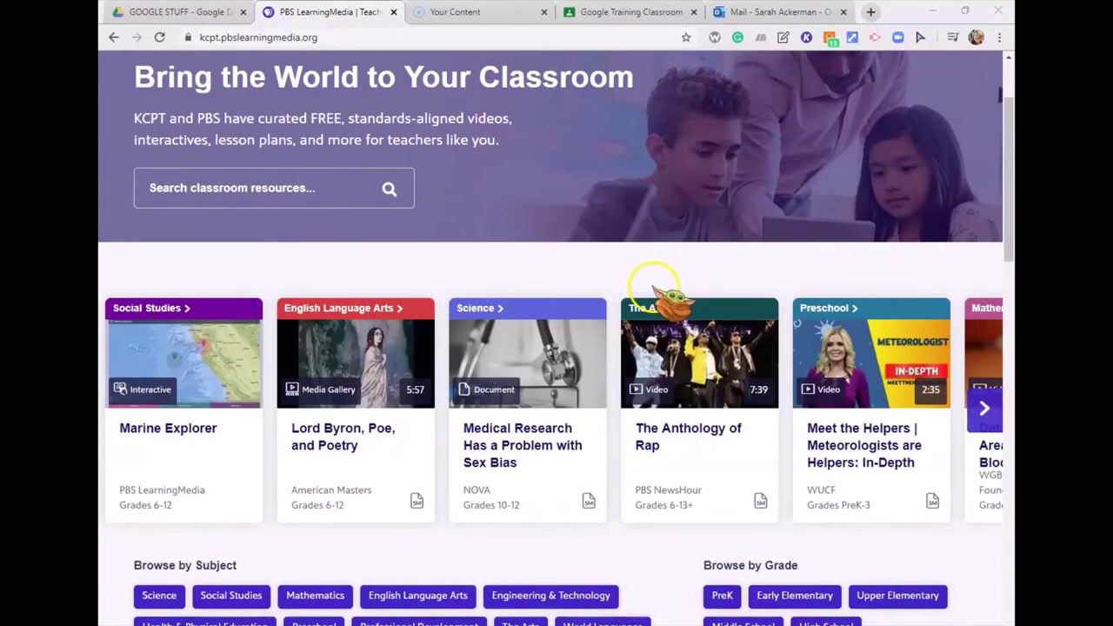
{"action": "scroll", "coordinate": [661, 365], "scroll_direction": "down", "scroll_amount": 1}
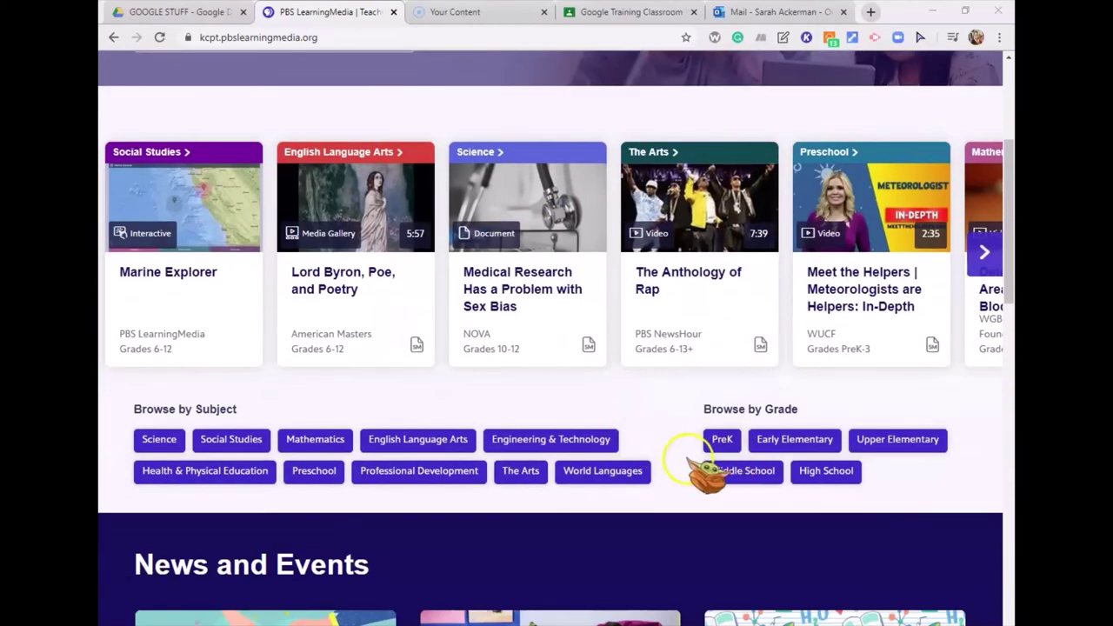
{"action": "scroll", "coordinate": [696, 469], "scroll_direction": "up", "scroll_amount": 2}
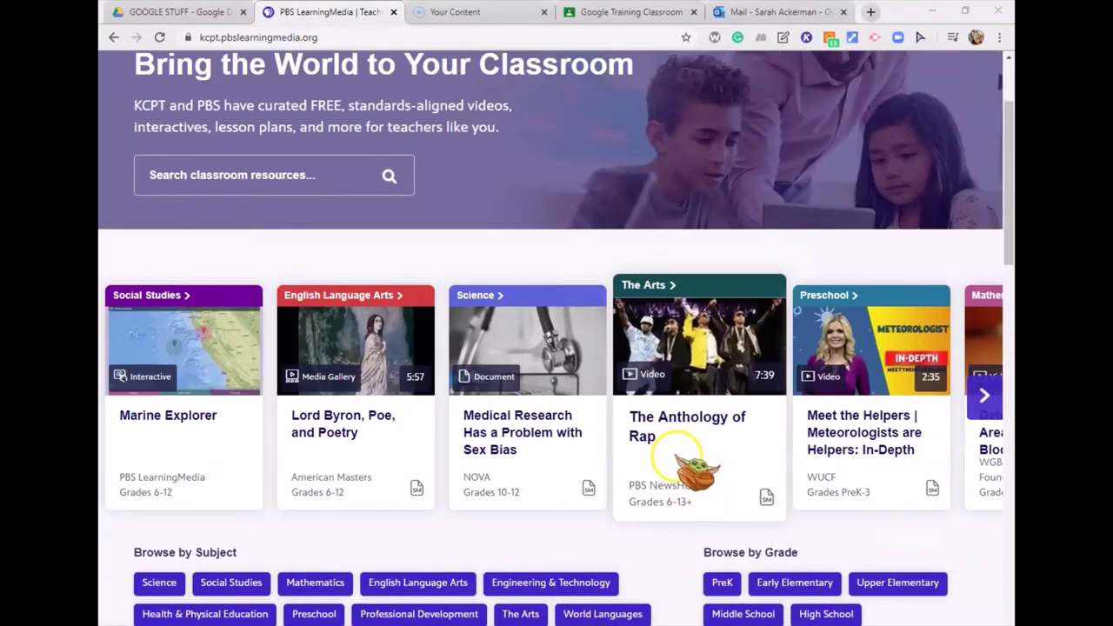
{"action": "scroll", "coordinate": [696, 465], "scroll_direction": "down", "scroll_amount": 1}
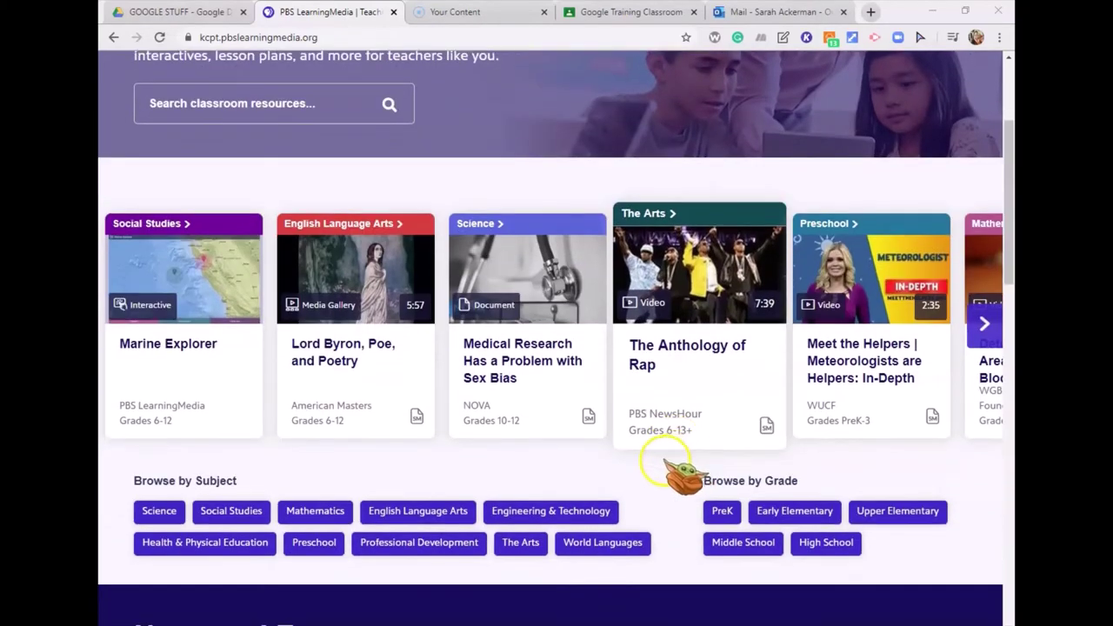
Open Science resources and filter them to grade 5 with type Video.
{"action": "left_click", "coordinate": [159, 512]}
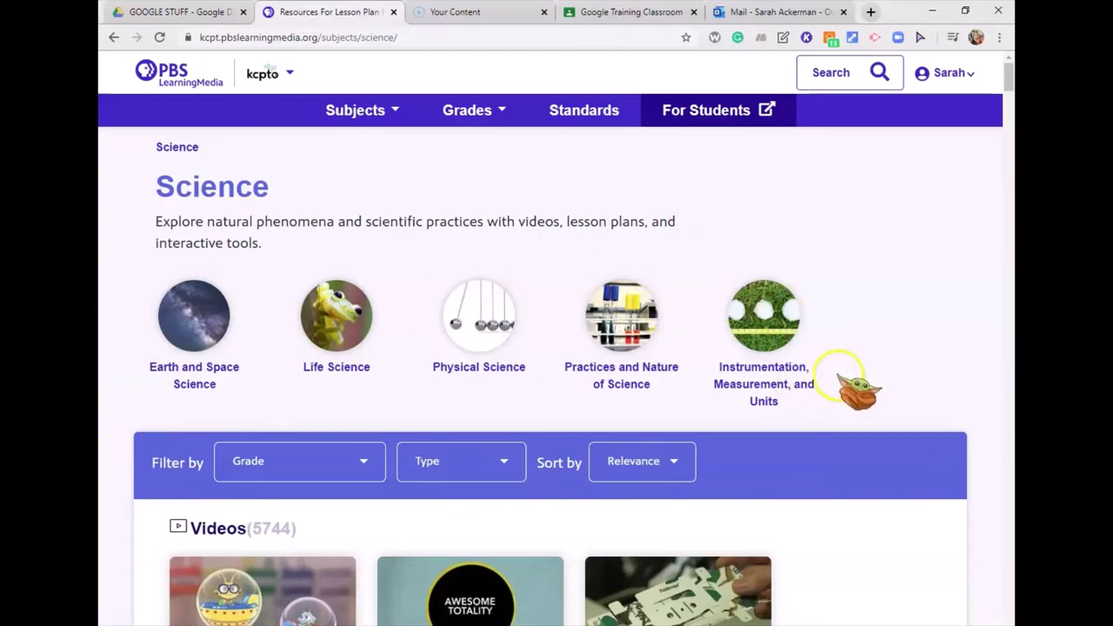
{"action": "scroll", "coordinate": [850, 391], "scroll_direction": "down", "scroll_amount": 1}
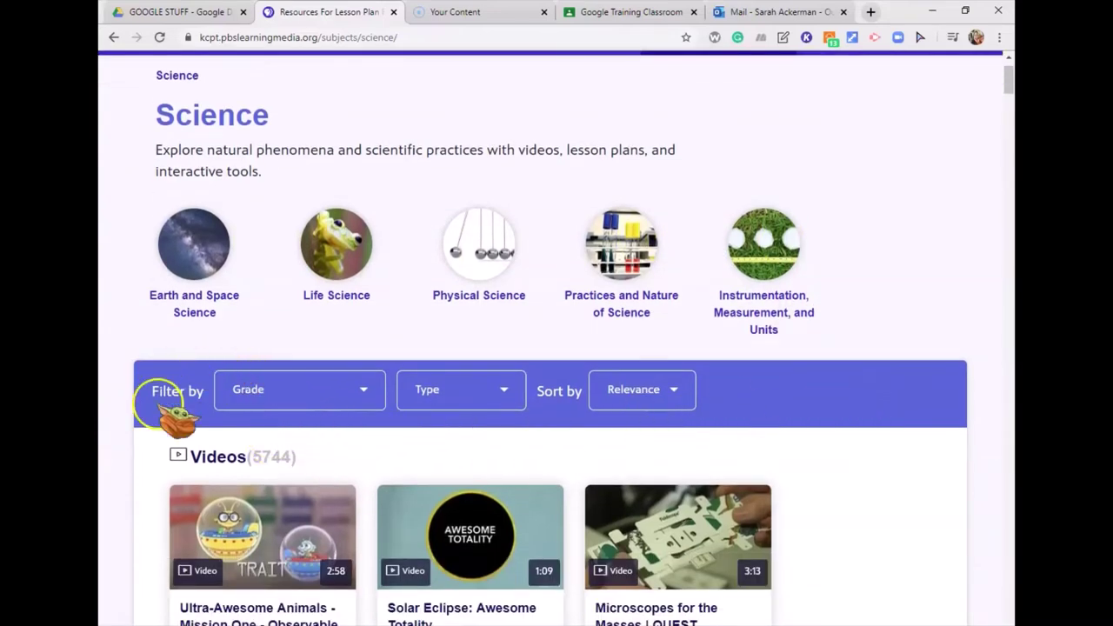
{"action": "left_click", "coordinate": [316, 394]}
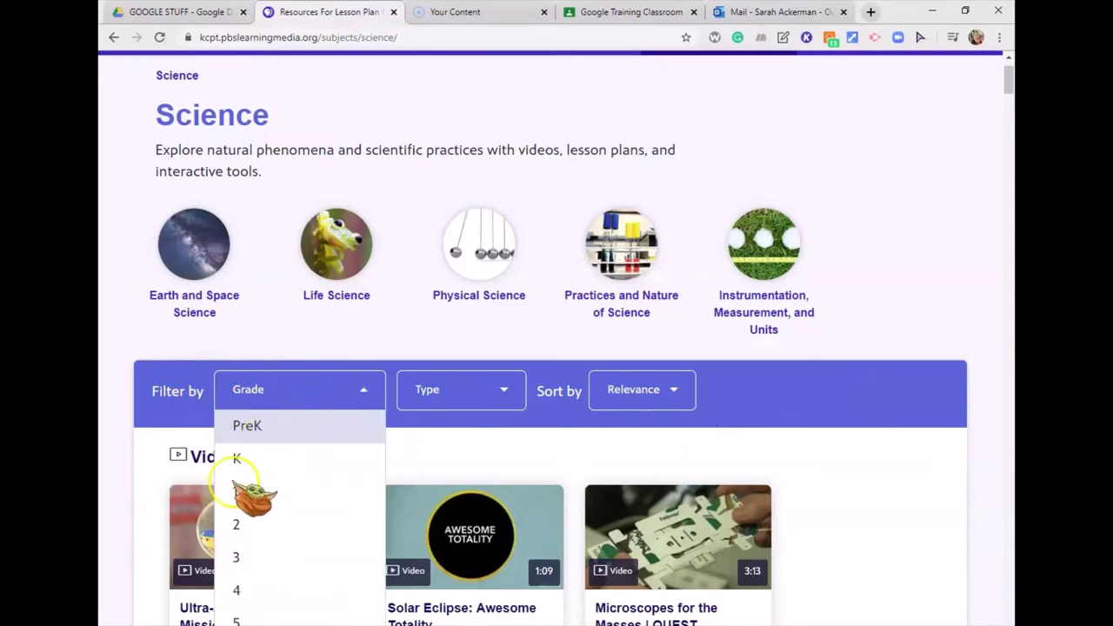
{"action": "scroll", "coordinate": [252, 557], "scroll_direction": "down", "scroll_amount": 1}
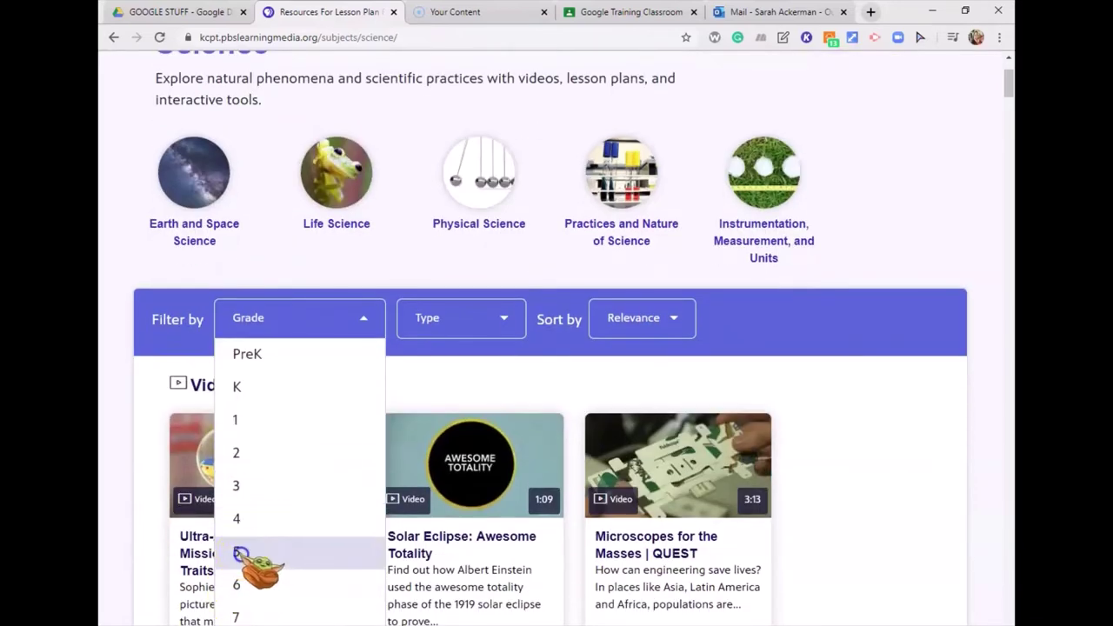
{"action": "left_click", "coordinate": [239, 552]}
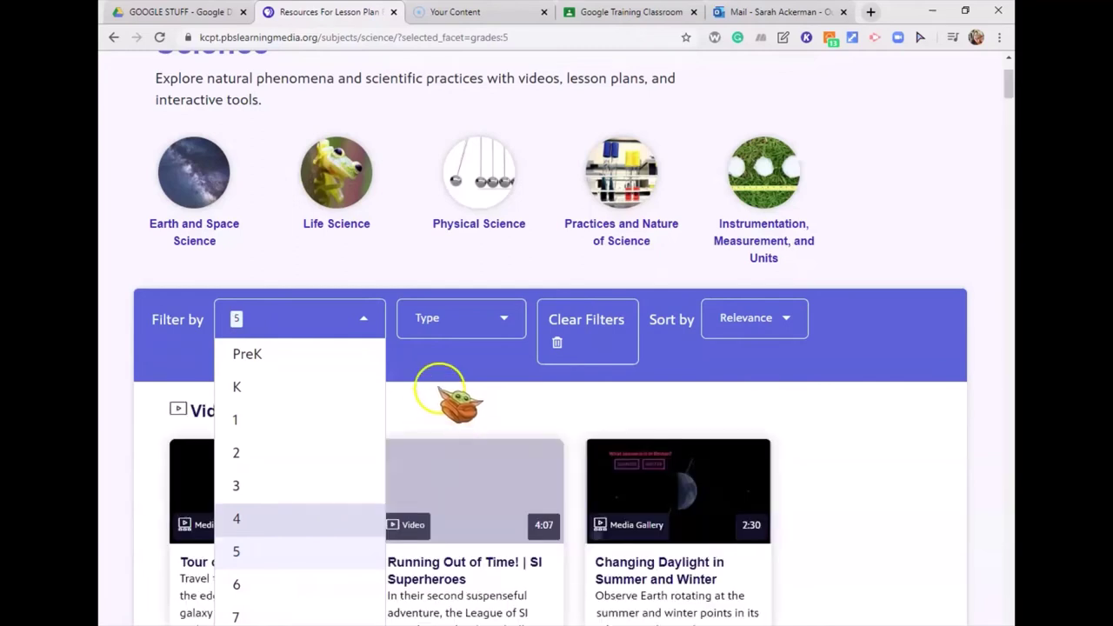
{"action": "left_click", "coordinate": [433, 354]}
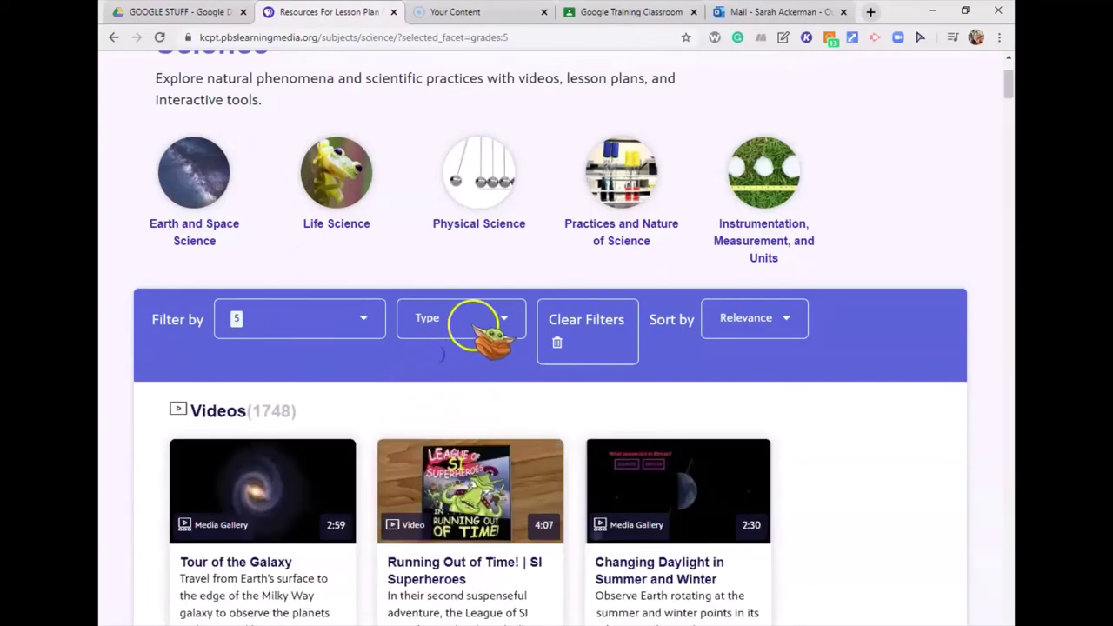
{"action": "left_click", "coordinate": [451, 312]}
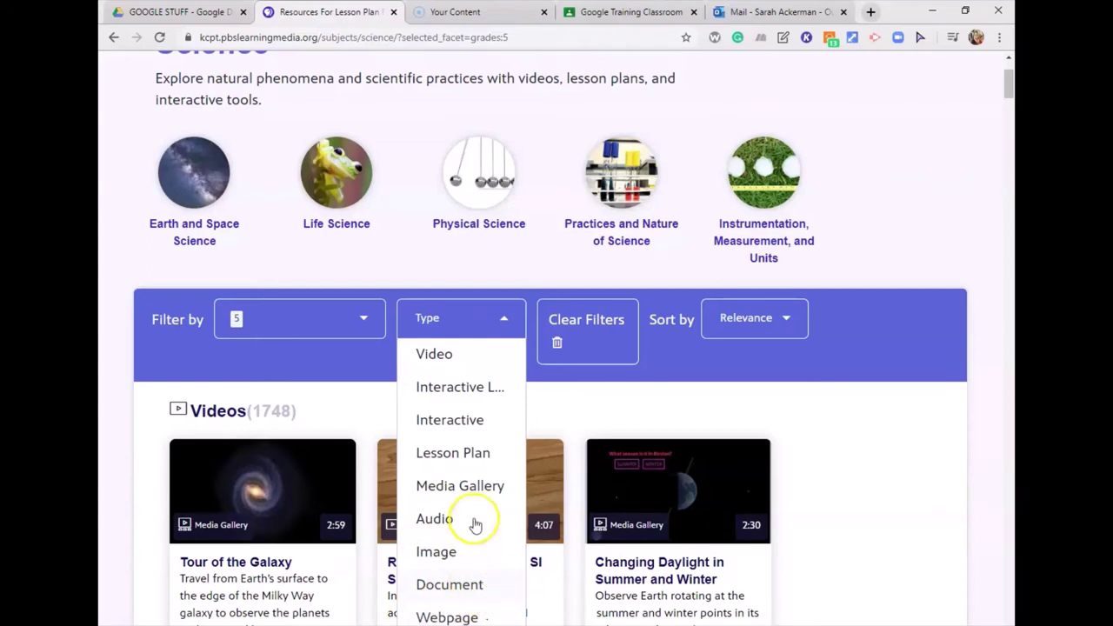
{"action": "left_click", "coordinate": [426, 355]}
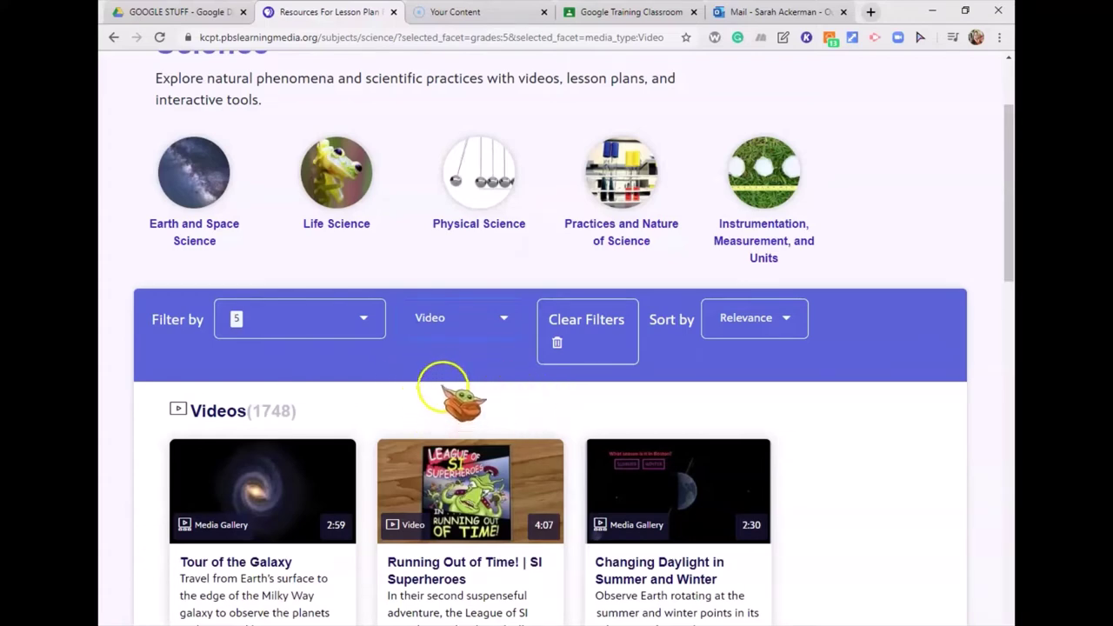
{"action": "scroll", "coordinate": [435, 393], "scroll_direction": "down", "scroll_amount": 1}
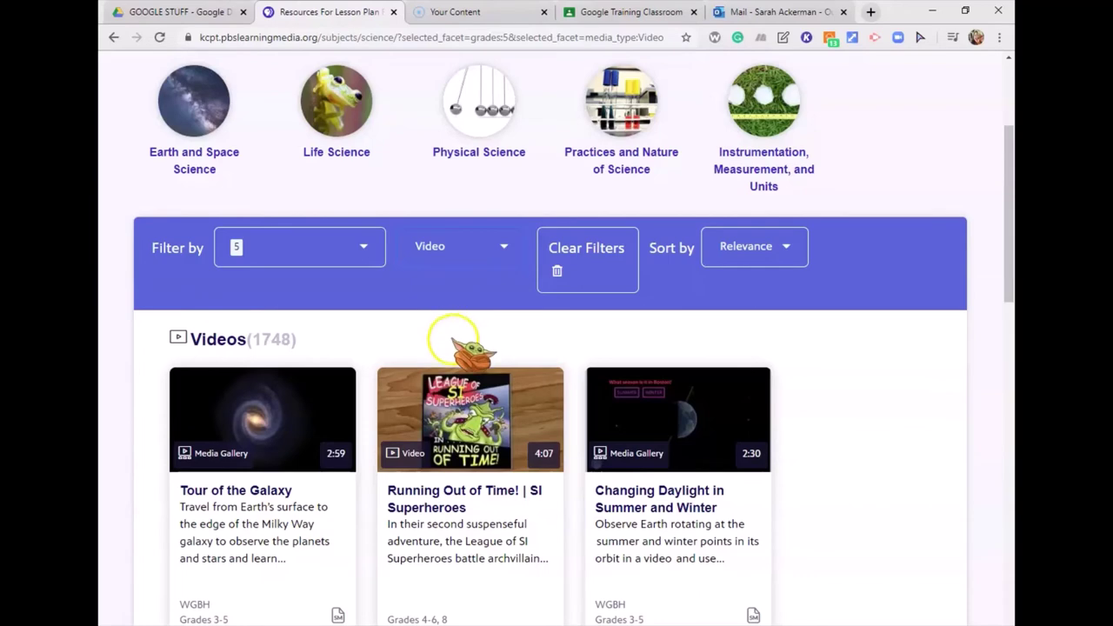
{"action": "scroll", "coordinate": [543, 335], "scroll_direction": "down", "scroll_amount": 1}
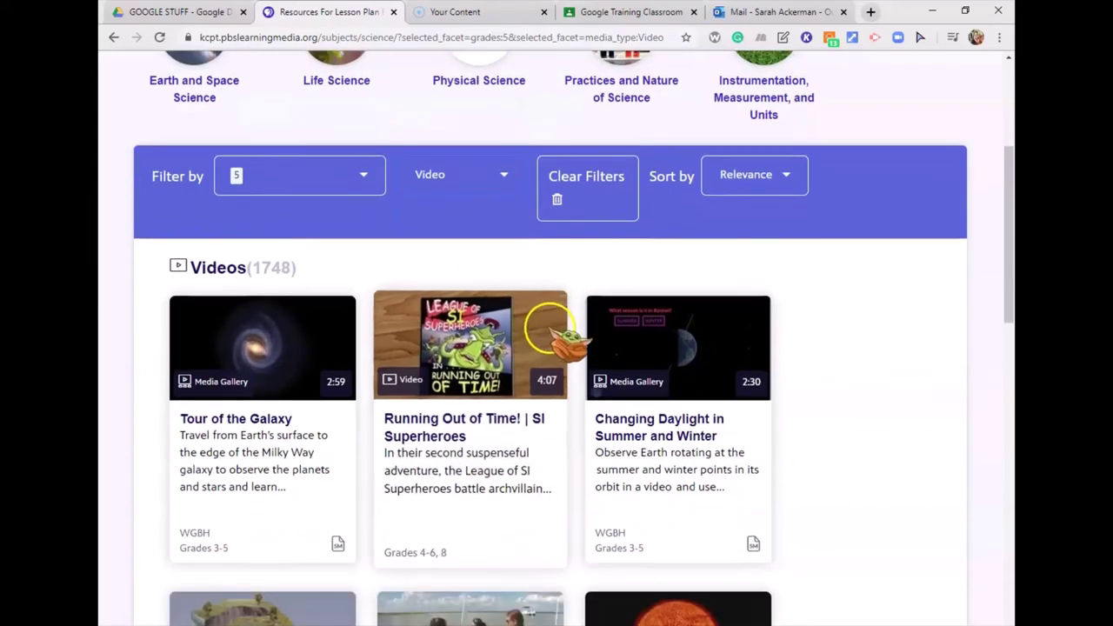
{"action": "scroll", "coordinate": [564, 261], "scroll_direction": "up", "scroll_amount": 2}
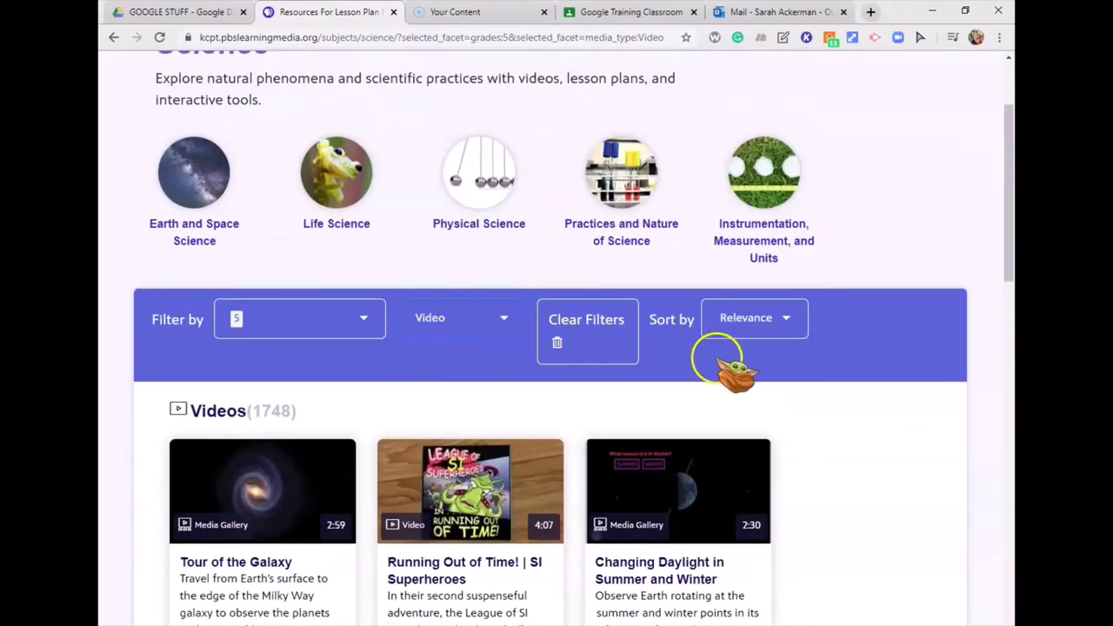
{"action": "scroll", "coordinate": [733, 373], "scroll_direction": "down", "scroll_amount": 3}
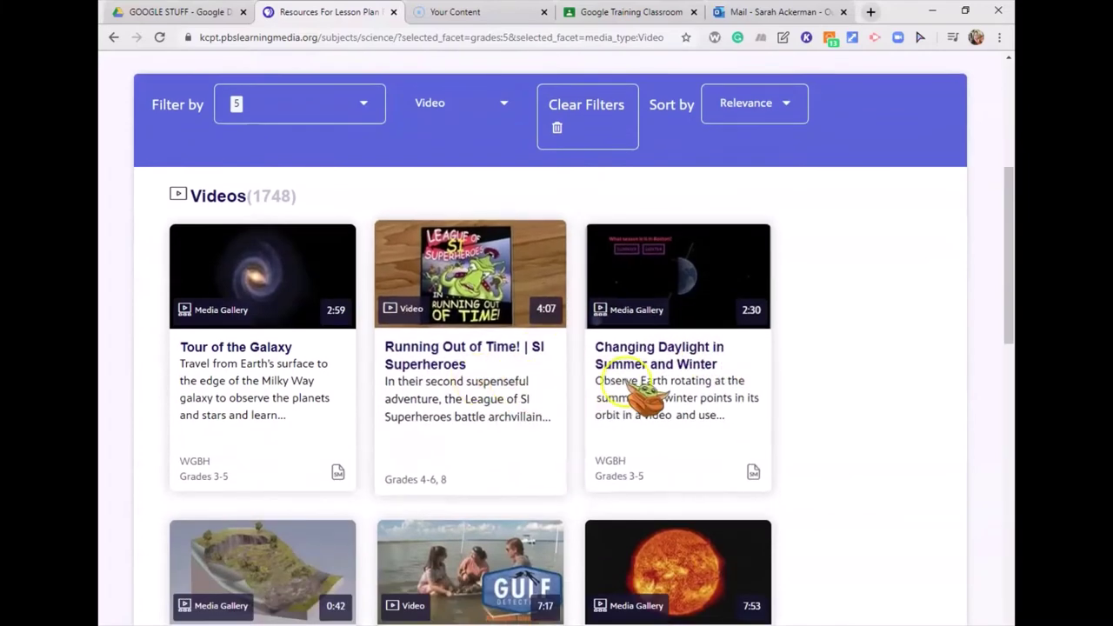
{"action": "scroll", "coordinate": [628, 383], "scroll_direction": "down", "scroll_amount": 5}
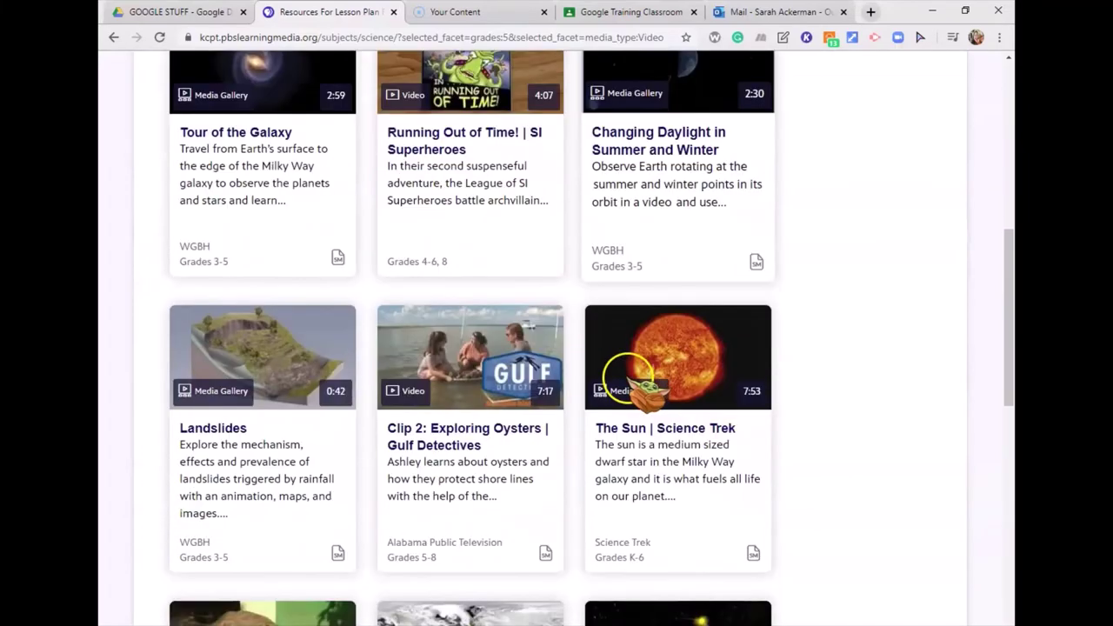
{"action": "scroll", "coordinate": [701, 384], "scroll_direction": "down", "scroll_amount": 2}
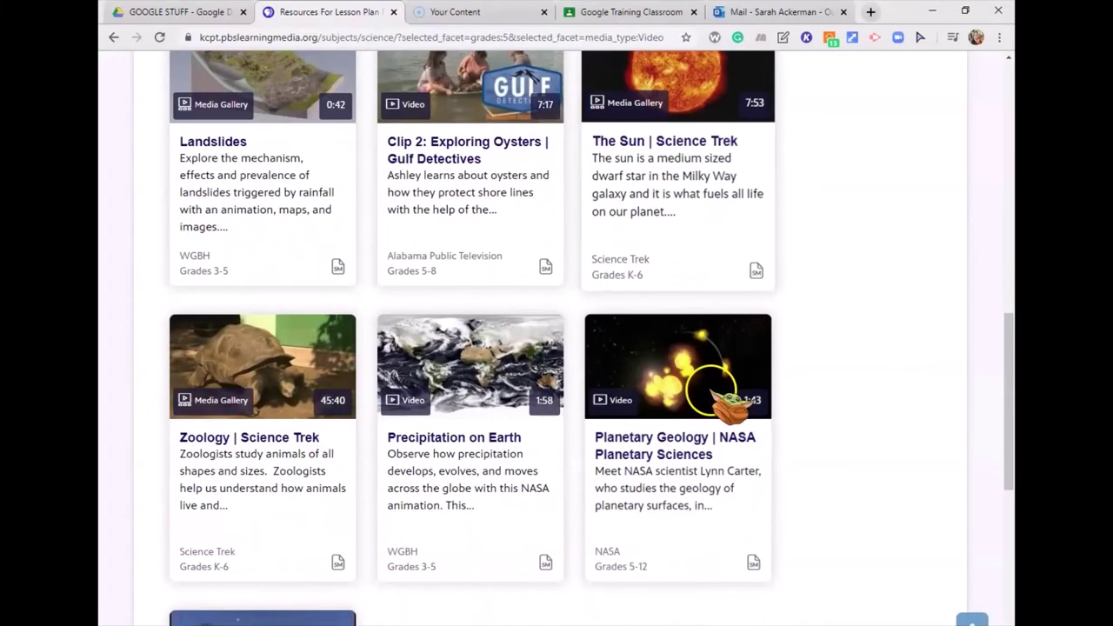
{"action": "scroll", "coordinate": [737, 222], "scroll_direction": "down", "scroll_amount": 4}
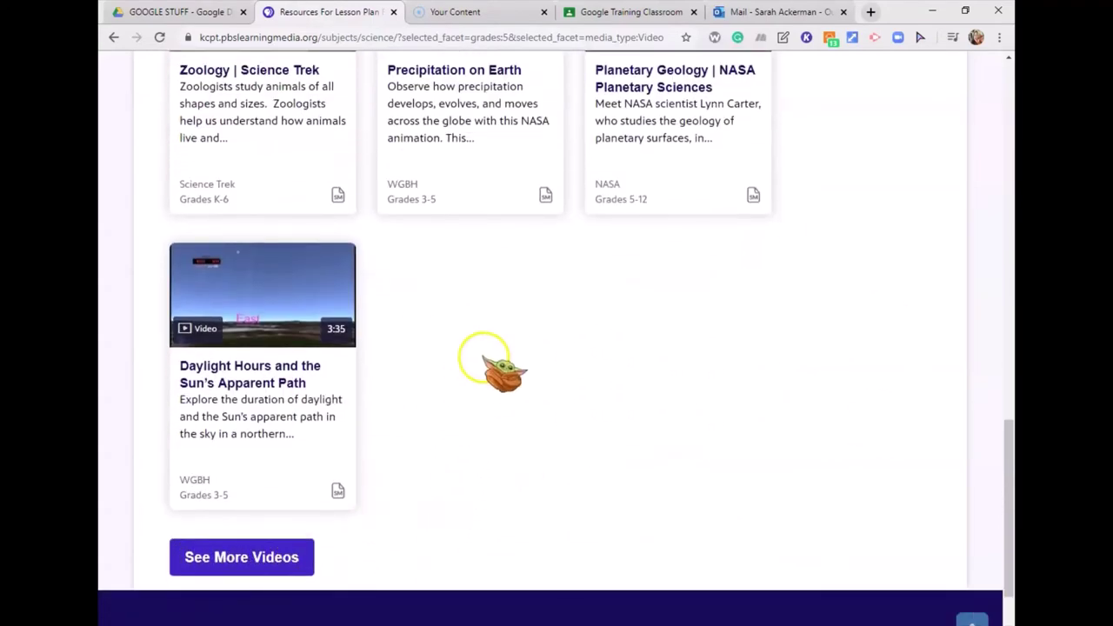
{"action": "scroll", "coordinate": [522, 383], "scroll_direction": "up", "scroll_amount": 3}
{"action": "scroll", "coordinate": [661, 357], "scroll_direction": "up", "scroll_amount": 2}
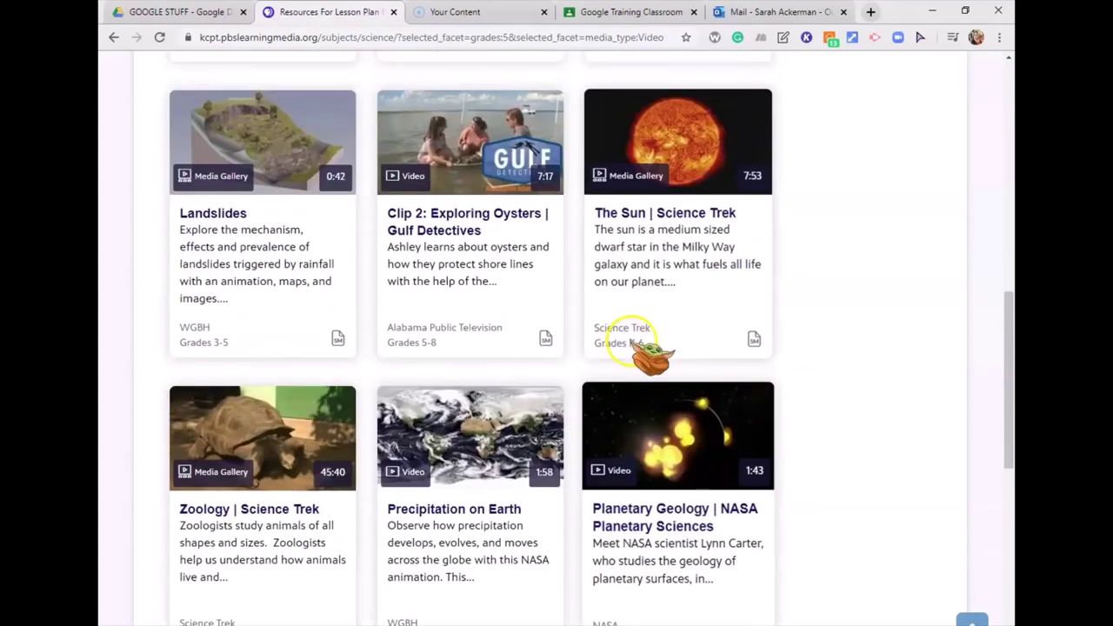
{"action": "left_click", "coordinate": [393, 461]}
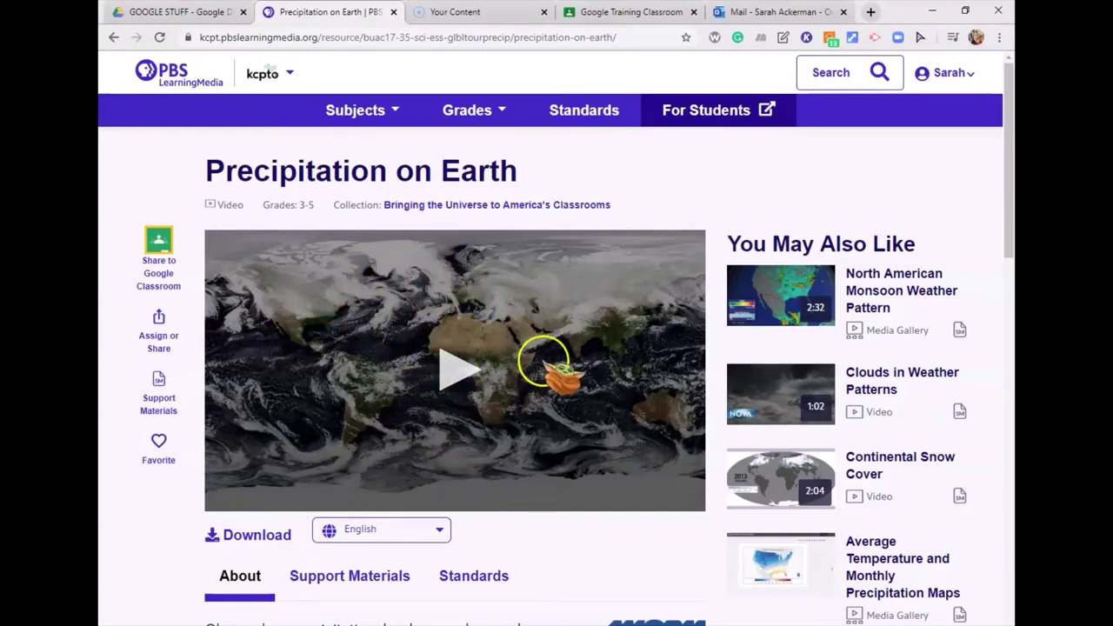
Show Precipitation on Earth's Support Materials and scroll through the essay, tips, questions and transcript.
{"action": "scroll", "coordinate": [542, 375], "scroll_direction": "down", "scroll_amount": 3}
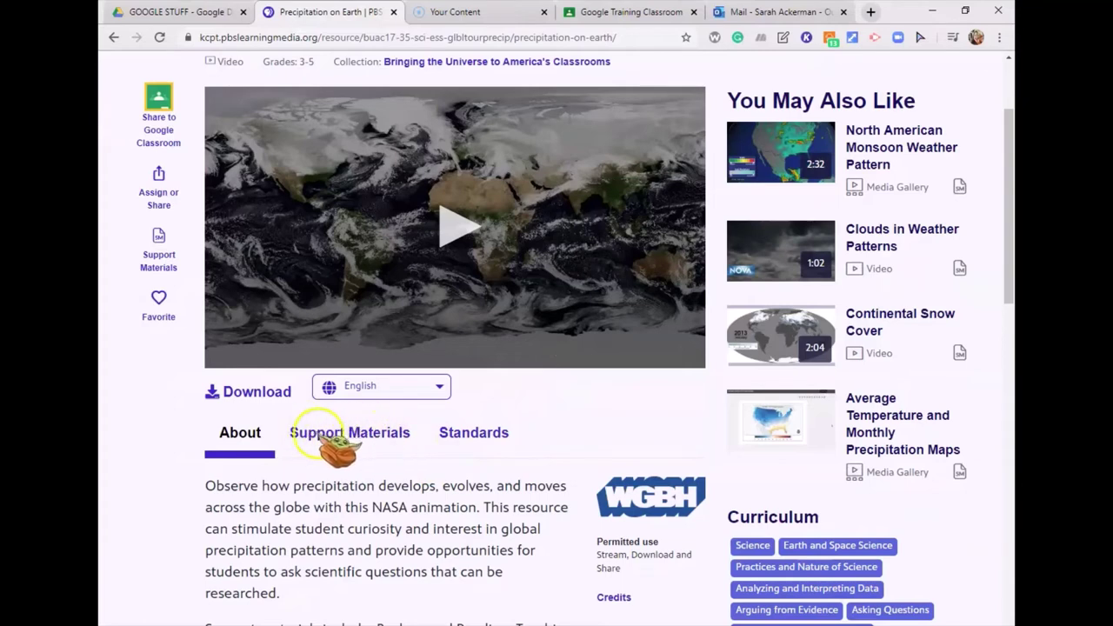
{"action": "left_click", "coordinate": [376, 433]}
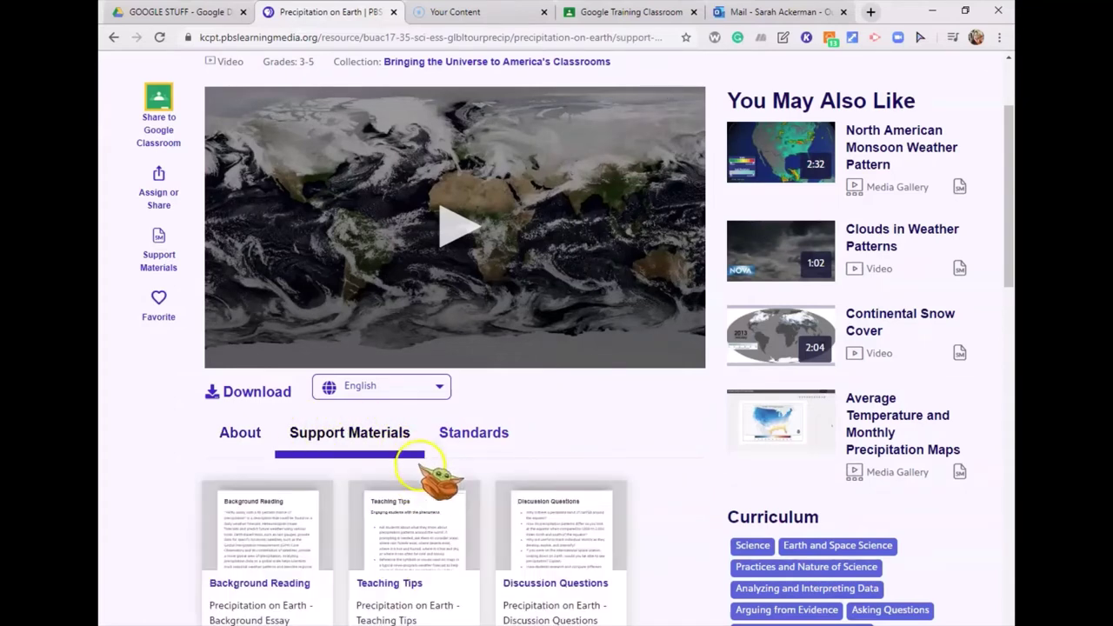
{"action": "scroll", "coordinate": [487, 508], "scroll_direction": "down", "scroll_amount": 1}
{"action": "scroll", "coordinate": [338, 557], "scroll_direction": "down", "scroll_amount": 1}
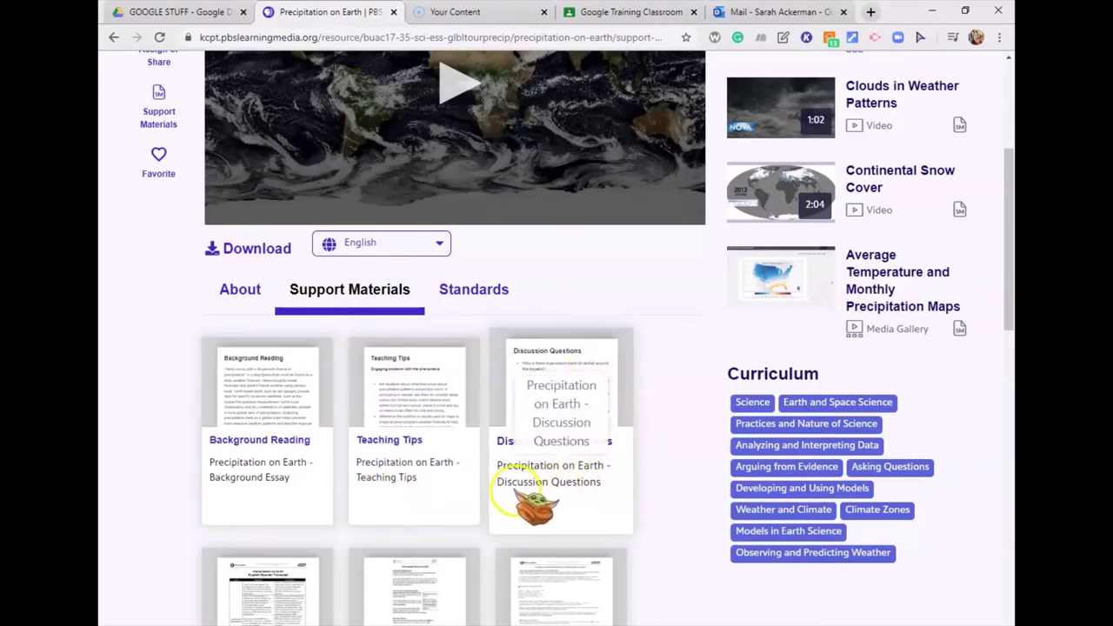
{"action": "scroll", "coordinate": [624, 459], "scroll_direction": "down", "scroll_amount": 1}
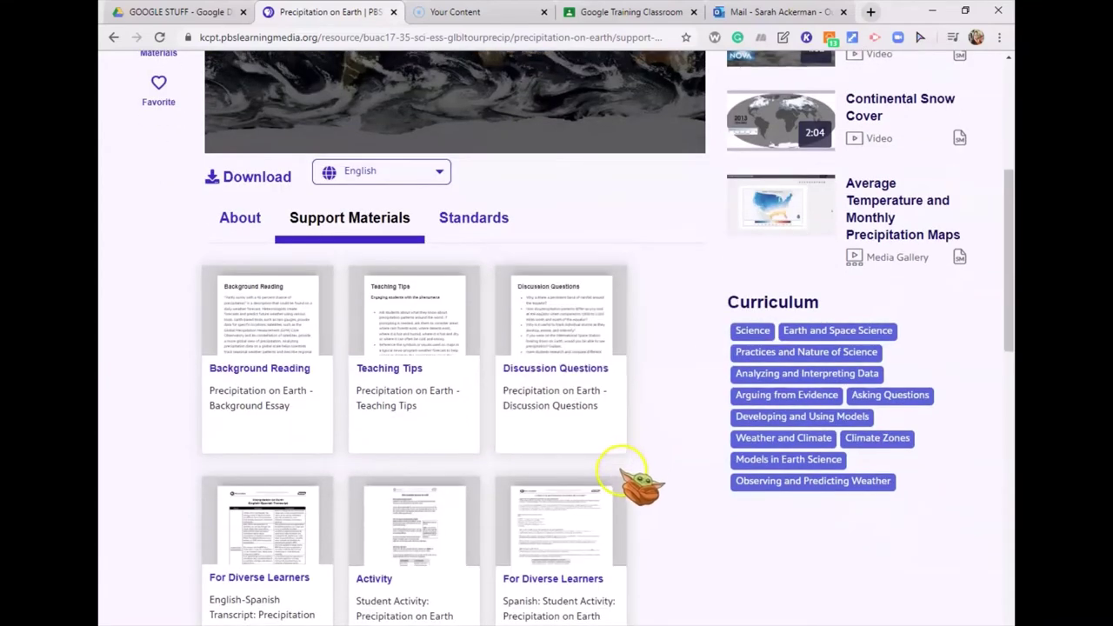
{"action": "scroll", "coordinate": [631, 461], "scroll_direction": "down", "scroll_amount": 2}
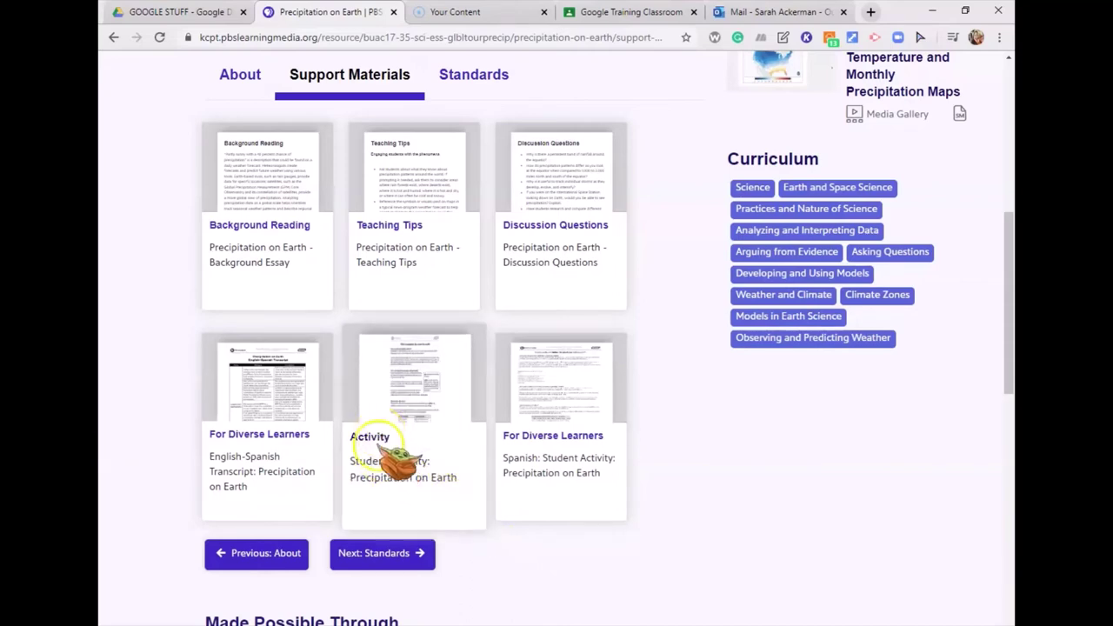
{"action": "scroll", "coordinate": [670, 482], "scroll_direction": "down", "scroll_amount": 1}
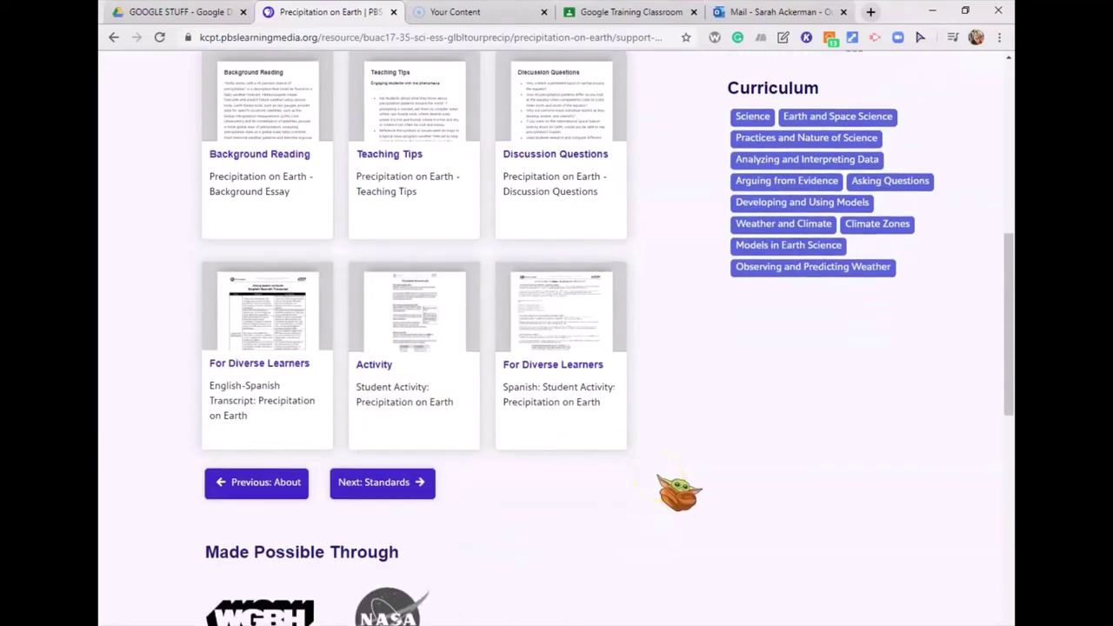
{"action": "scroll", "coordinate": [678, 492], "scroll_direction": "up", "scroll_amount": 6}
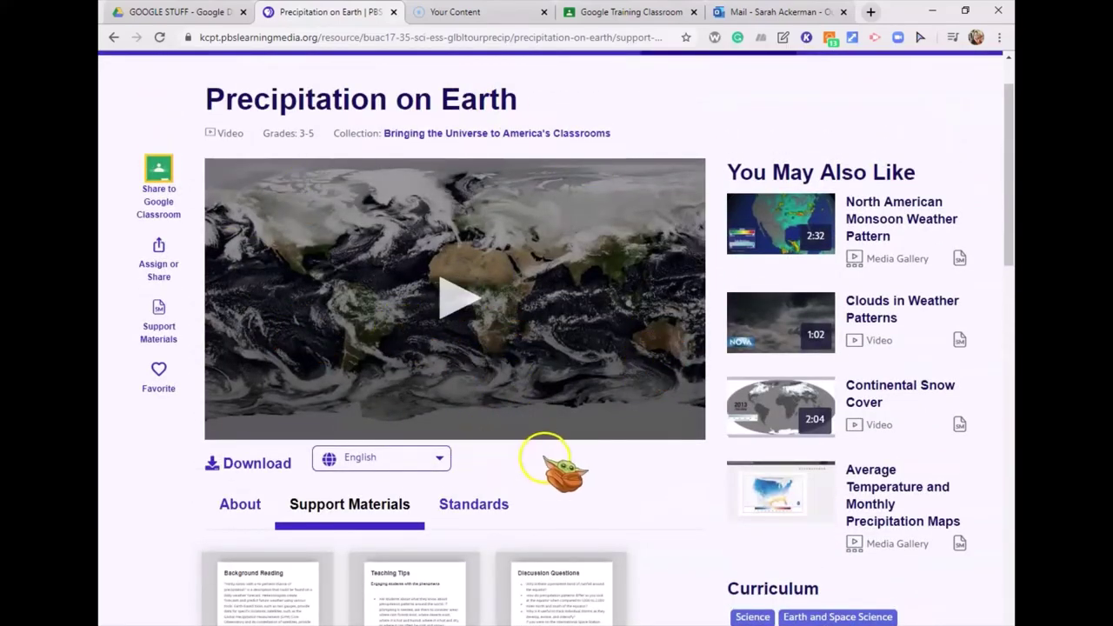
{"action": "scroll", "coordinate": [570, 465], "scroll_direction": "down", "scroll_amount": 1}
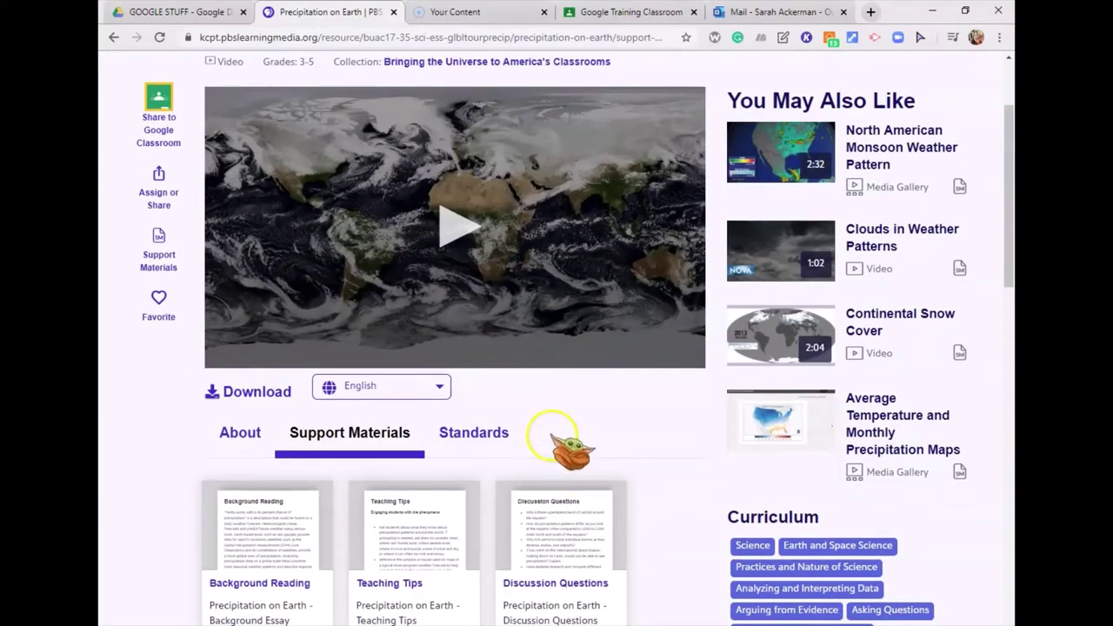
Review Precipitation on Earth's Missouri standards, then mark the resource as a favorite.
{"action": "left_click", "coordinate": [467, 432]}
{"action": "scroll", "coordinate": [574, 452], "scroll_direction": "down", "scroll_amount": 4}
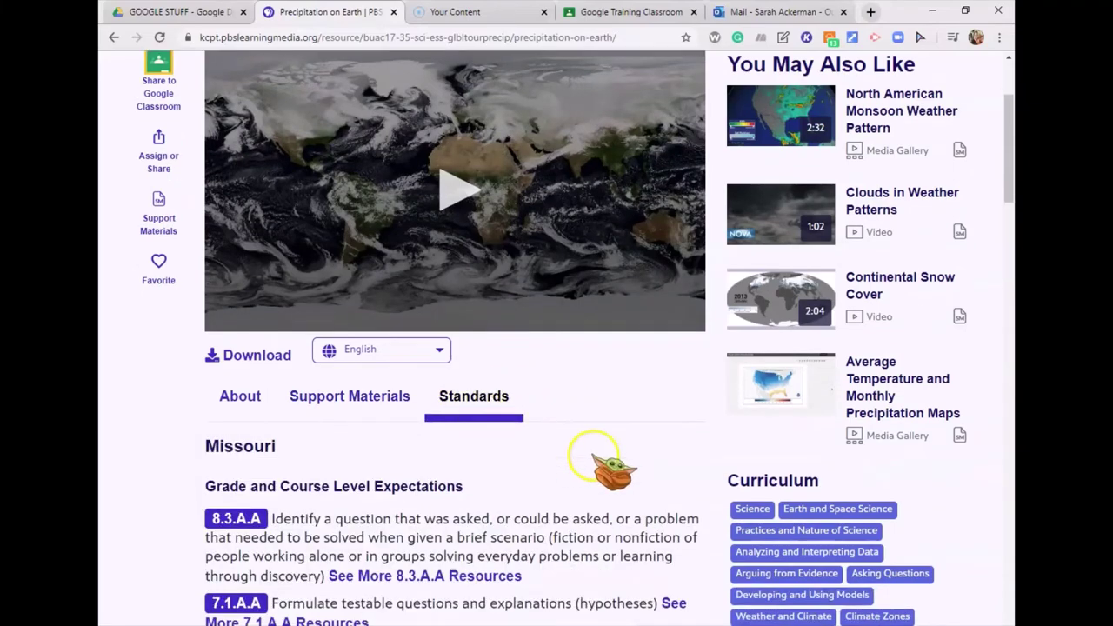
{"action": "scroll", "coordinate": [473, 415], "scroll_direction": "down", "scroll_amount": 3}
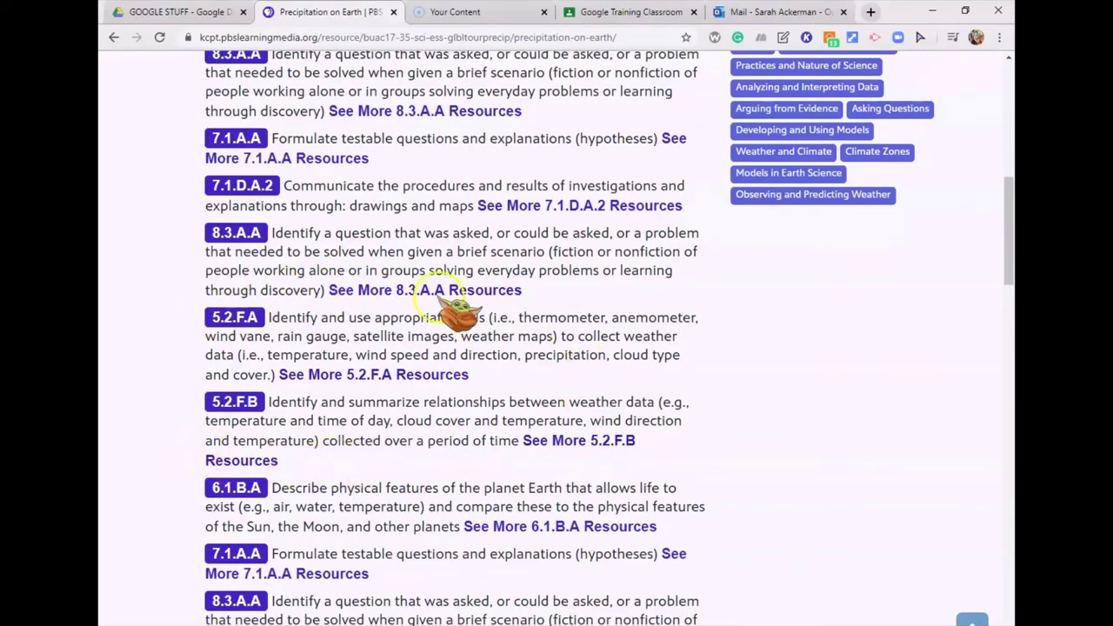
{"action": "scroll", "coordinate": [561, 398], "scroll_direction": "up", "scroll_amount": 7}
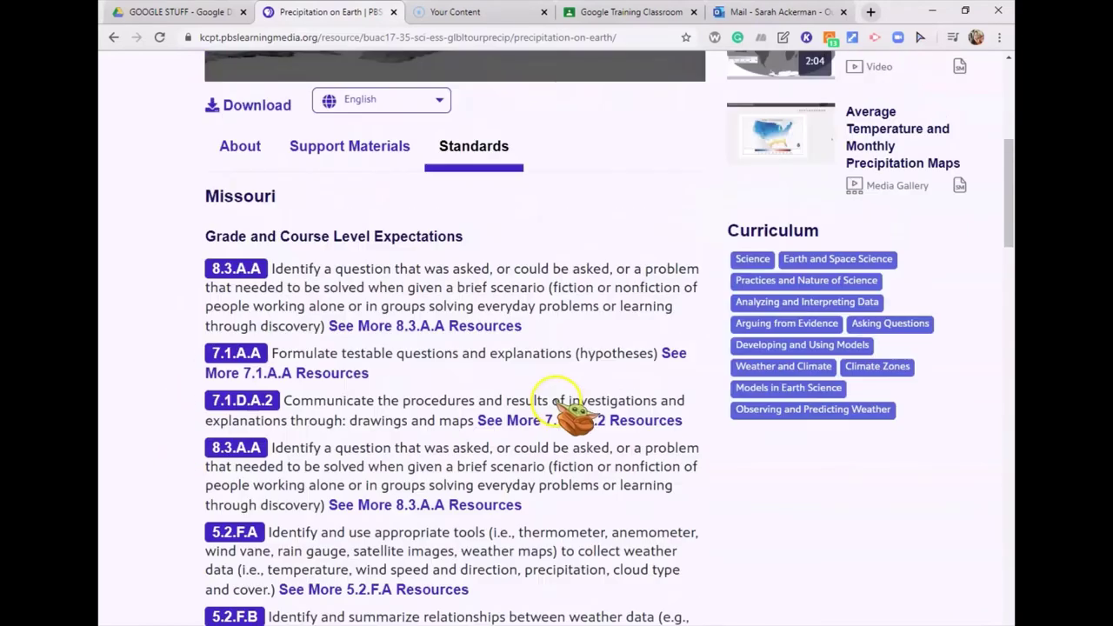
{"action": "scroll", "coordinate": [557, 426], "scroll_direction": "down", "scroll_amount": 3}
{"action": "scroll", "coordinate": [539, 409], "scroll_direction": "down", "scroll_amount": 3}
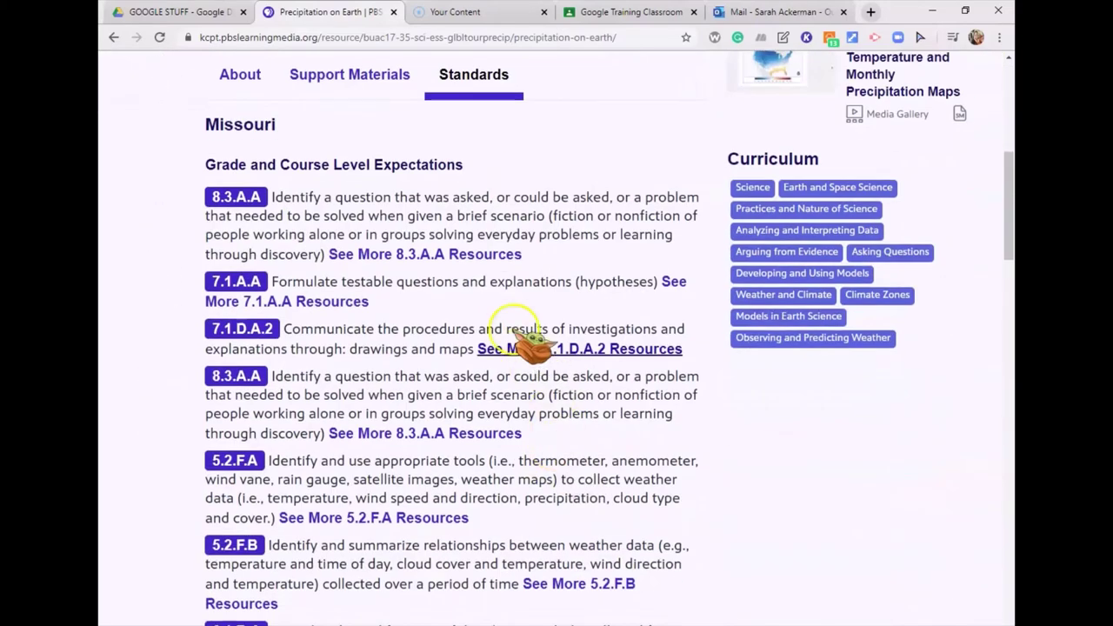
{"action": "scroll", "coordinate": [385, 557], "scroll_direction": "down", "scroll_amount": 1}
{"action": "scroll", "coordinate": [443, 474], "scroll_direction": "up", "scroll_amount": 5}
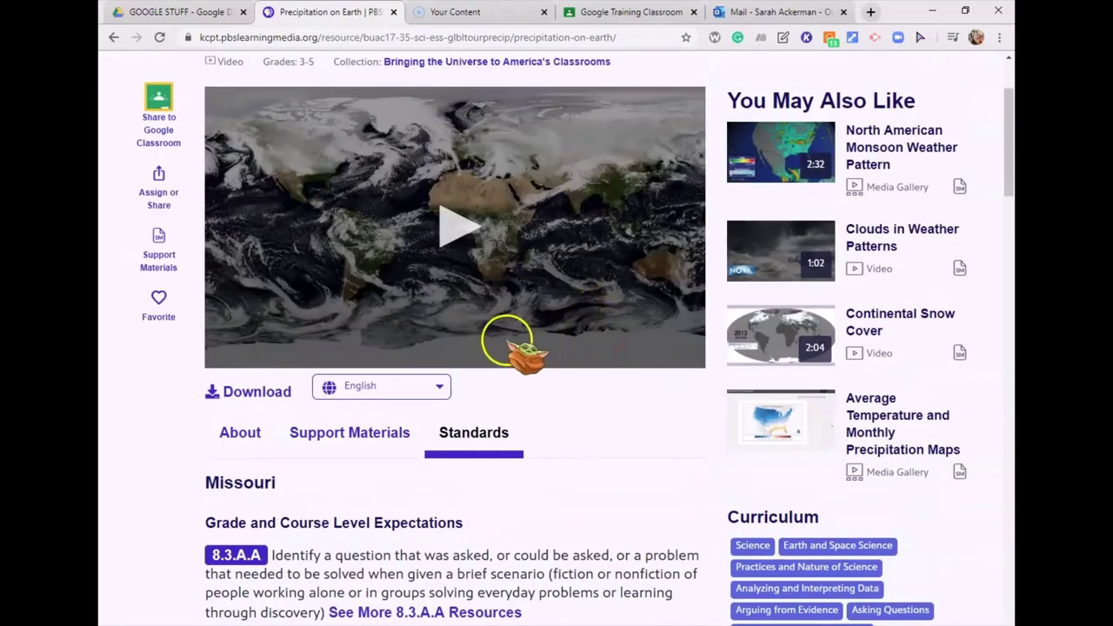
{"action": "scroll", "coordinate": [514, 327], "scroll_direction": "up", "scroll_amount": 2}
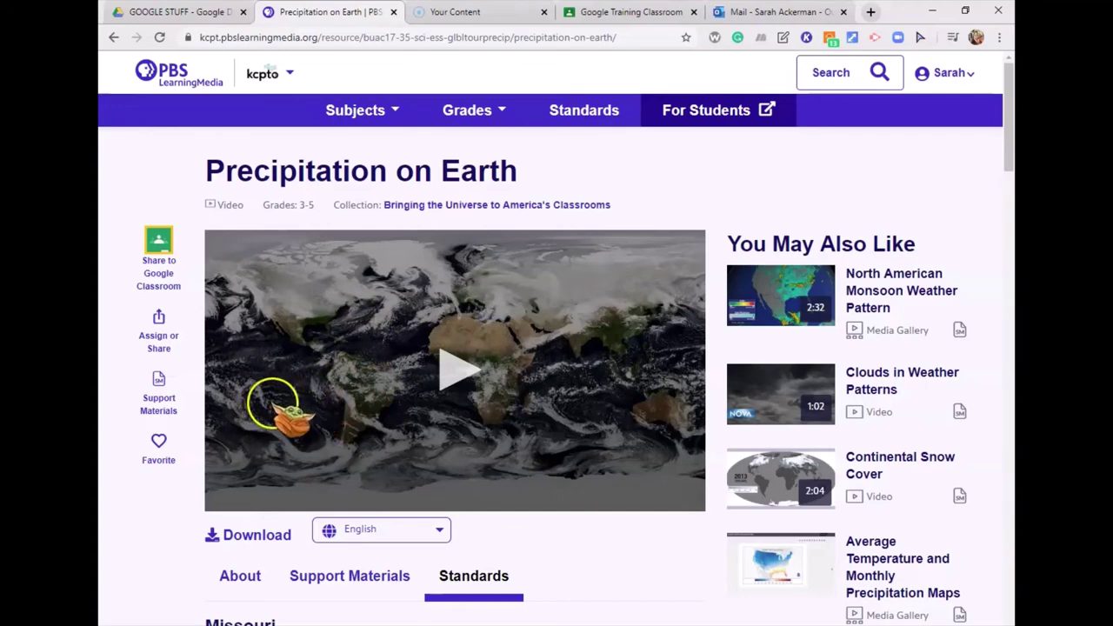
{"action": "left_click", "coordinate": [157, 442]}
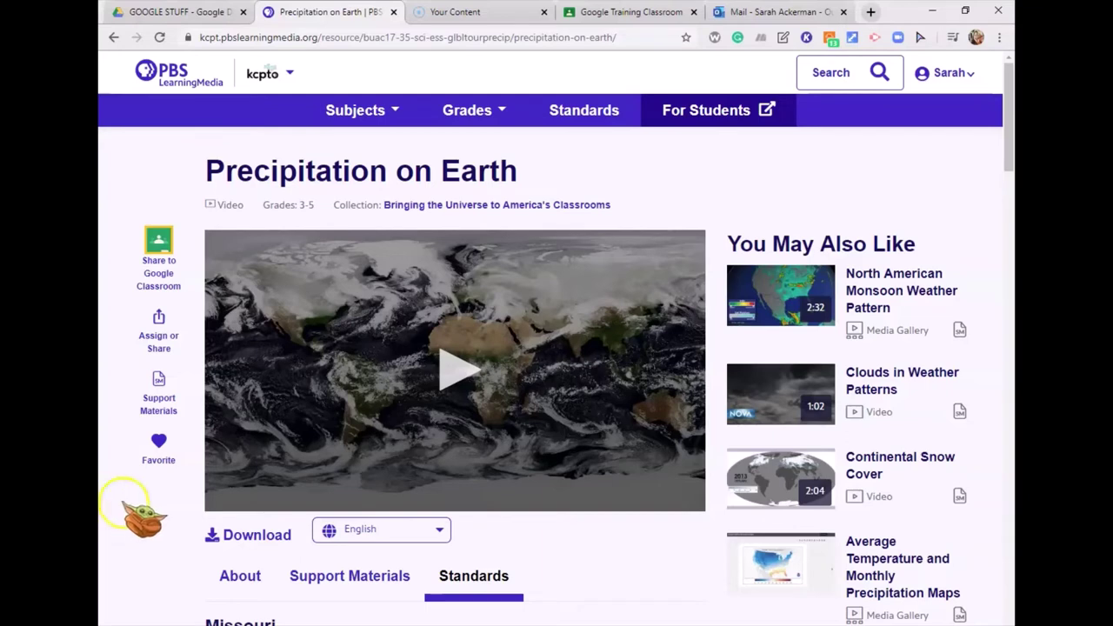
Share Precipitation on Earth to Google Training Classroom using the Create material action.
{"action": "left_click", "coordinate": [170, 257]}
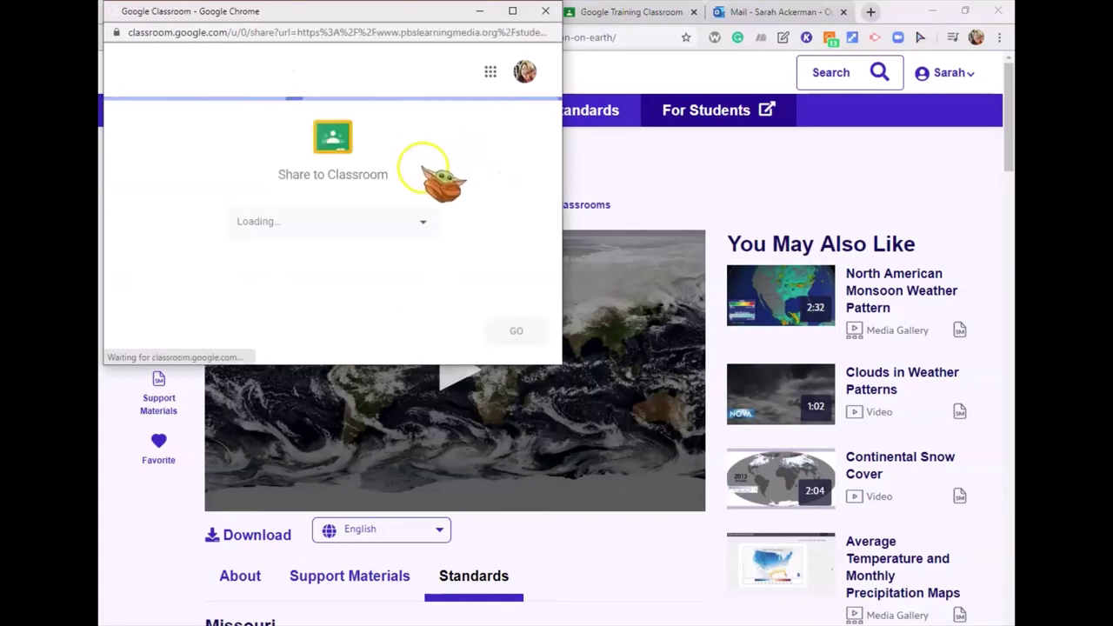
{"action": "left_click", "coordinate": [399, 223]}
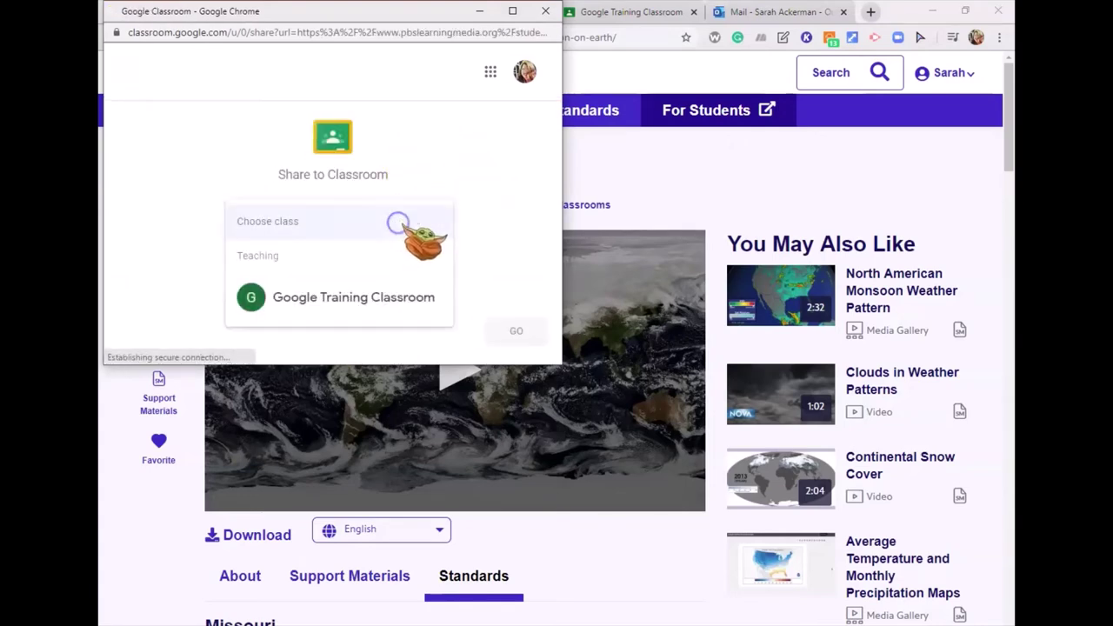
{"action": "left_click", "coordinate": [361, 294]}
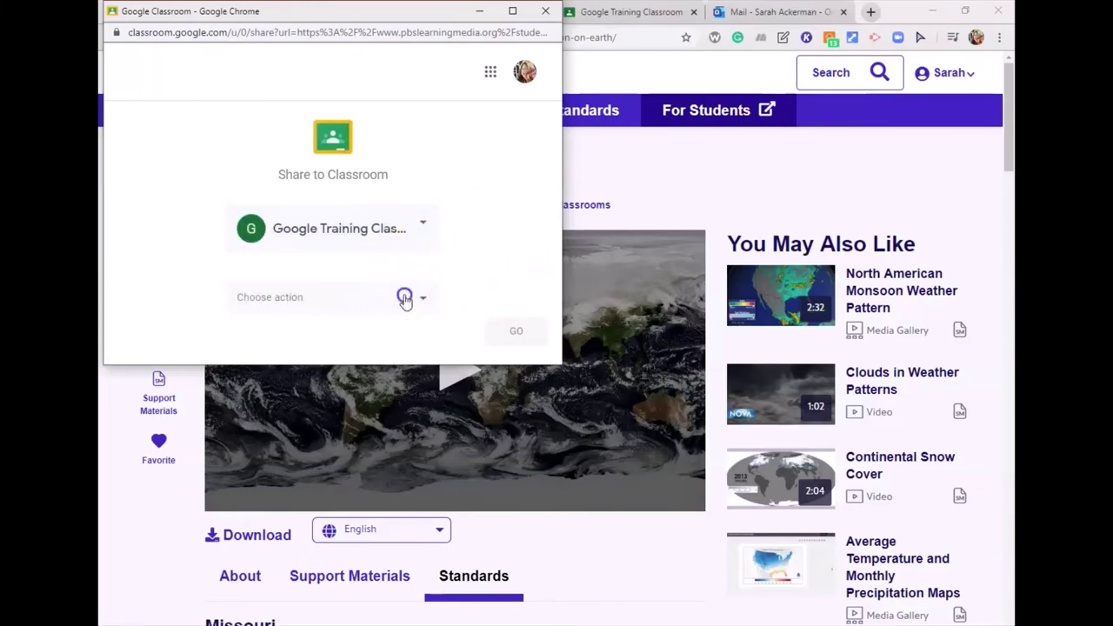
{"action": "left_click", "coordinate": [404, 298]}
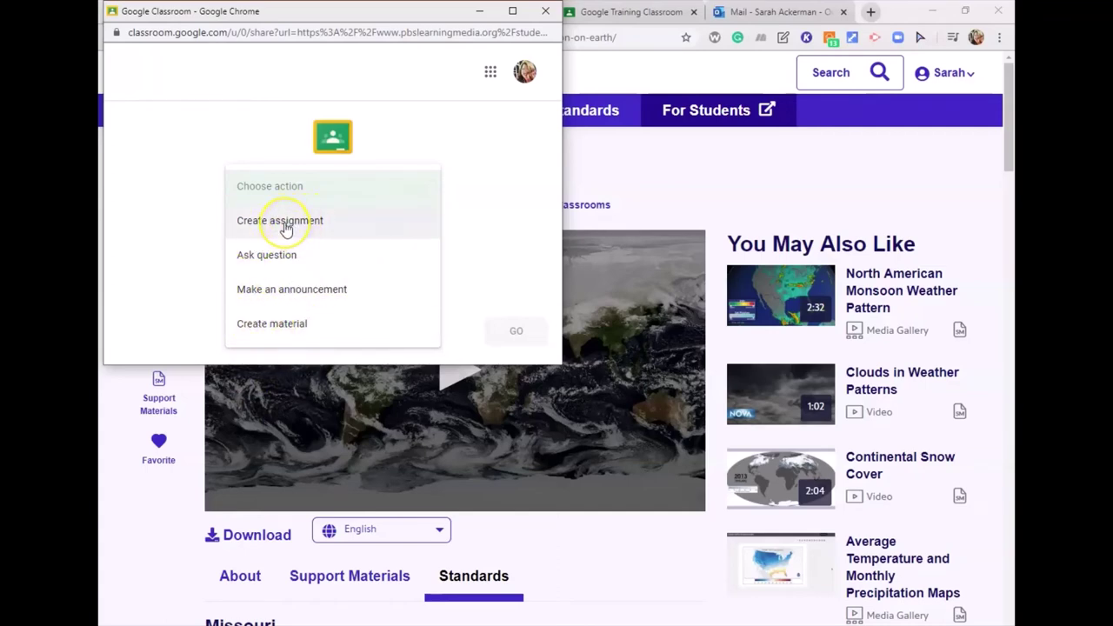
{"action": "left_click", "coordinate": [267, 323]}
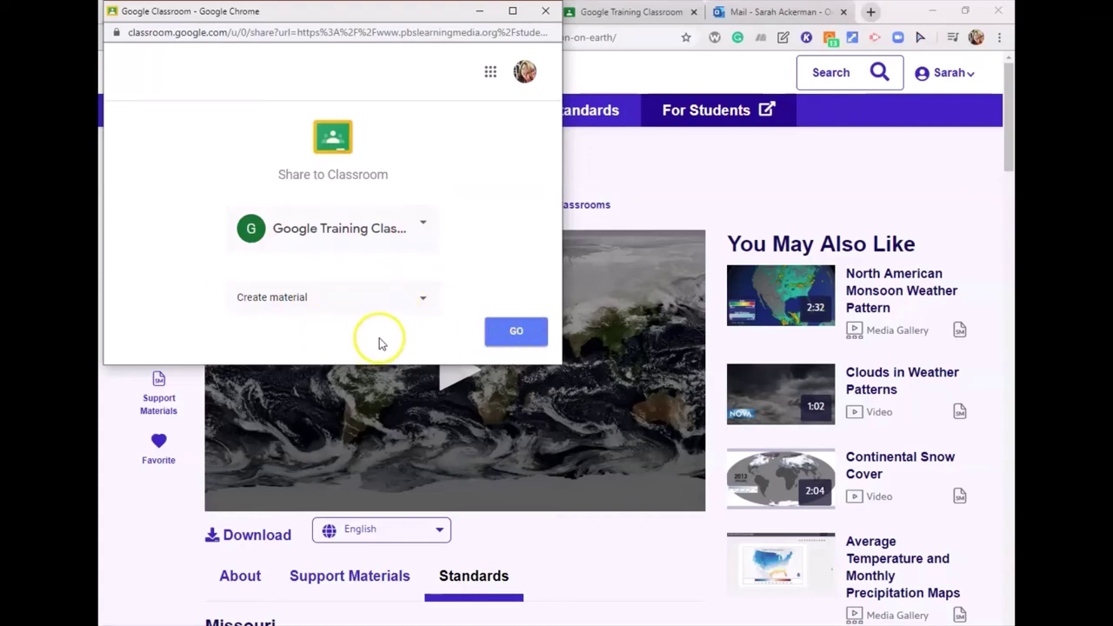
{"action": "left_click", "coordinate": [513, 334]}
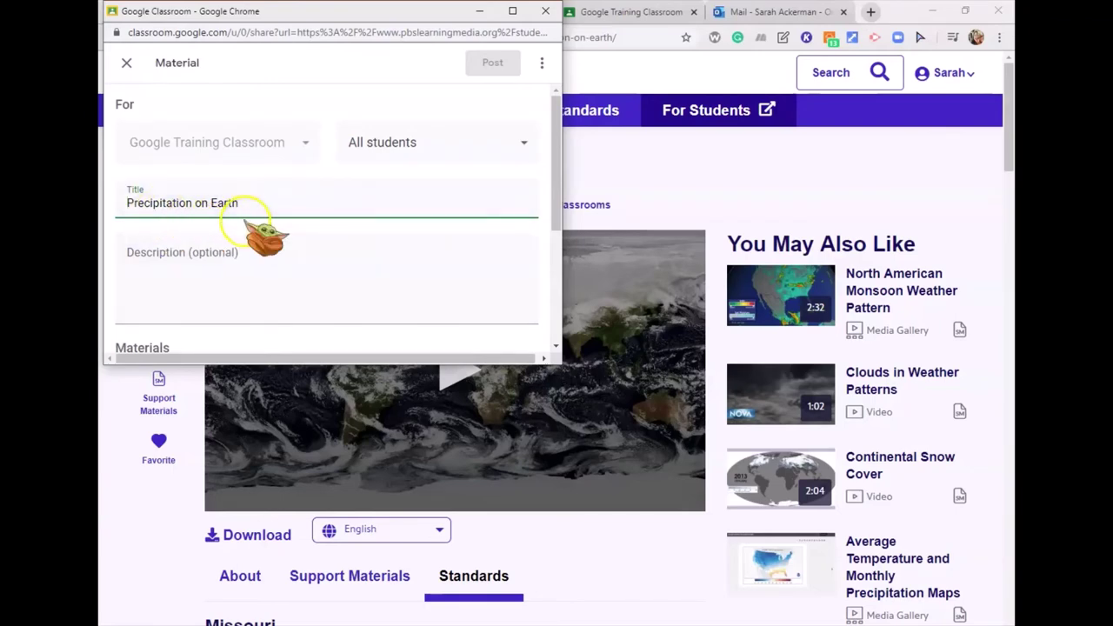
Write a description asking students to make a comic book page, then post the material.
{"action": "scroll", "coordinate": [248, 224], "scroll_direction": "down", "scroll_amount": 1}
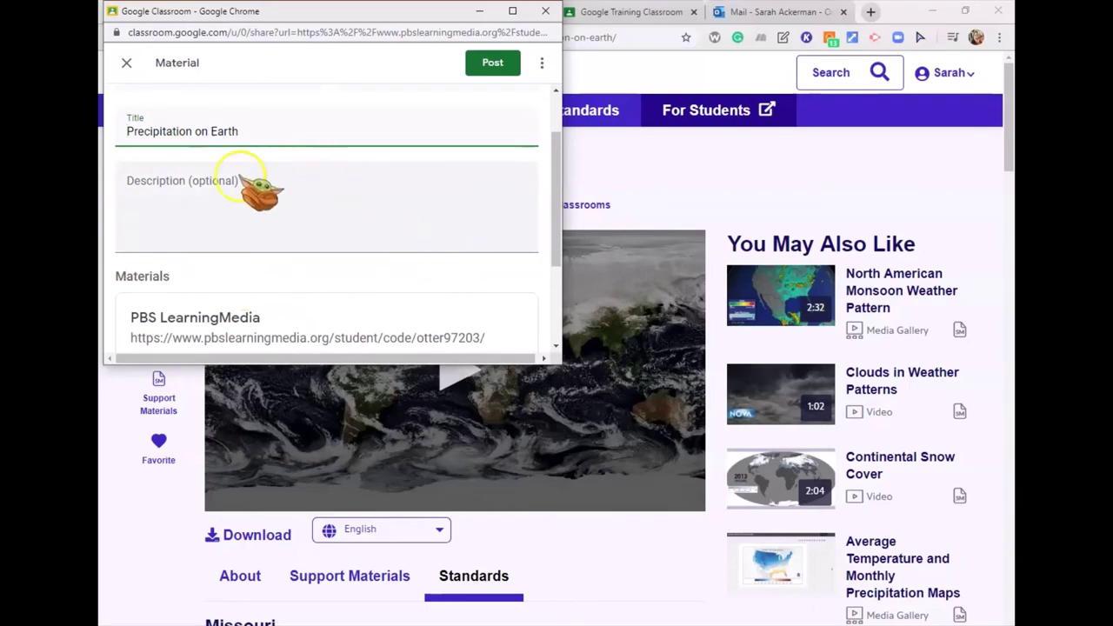
{"action": "left_click", "coordinate": [157, 184]}
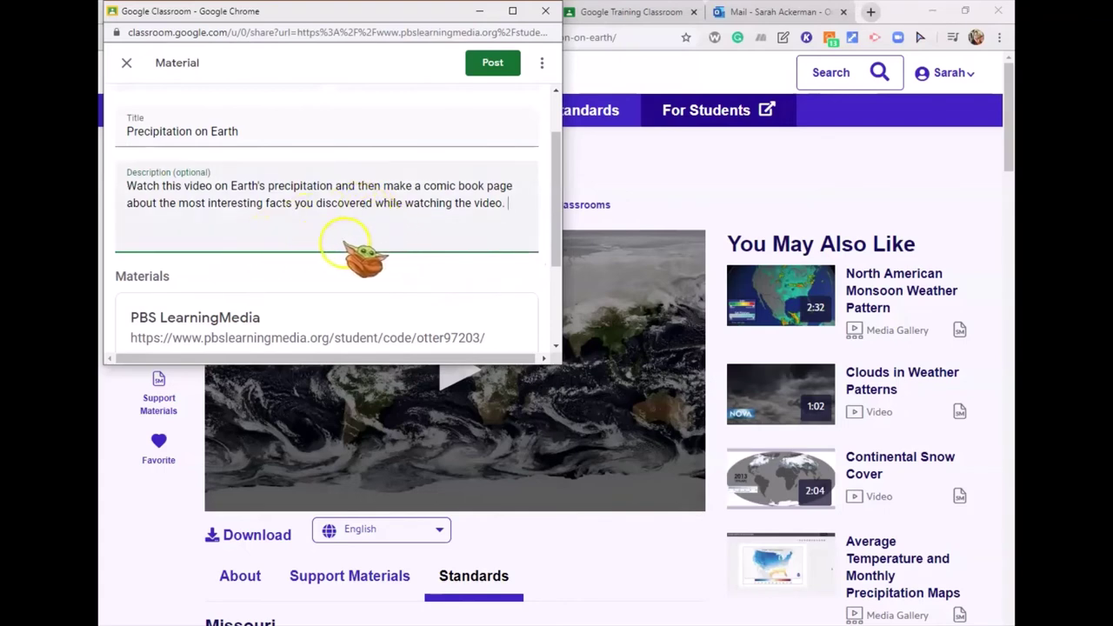
{"action": "scroll", "coordinate": [392, 243], "scroll_direction": "down", "scroll_amount": 3}
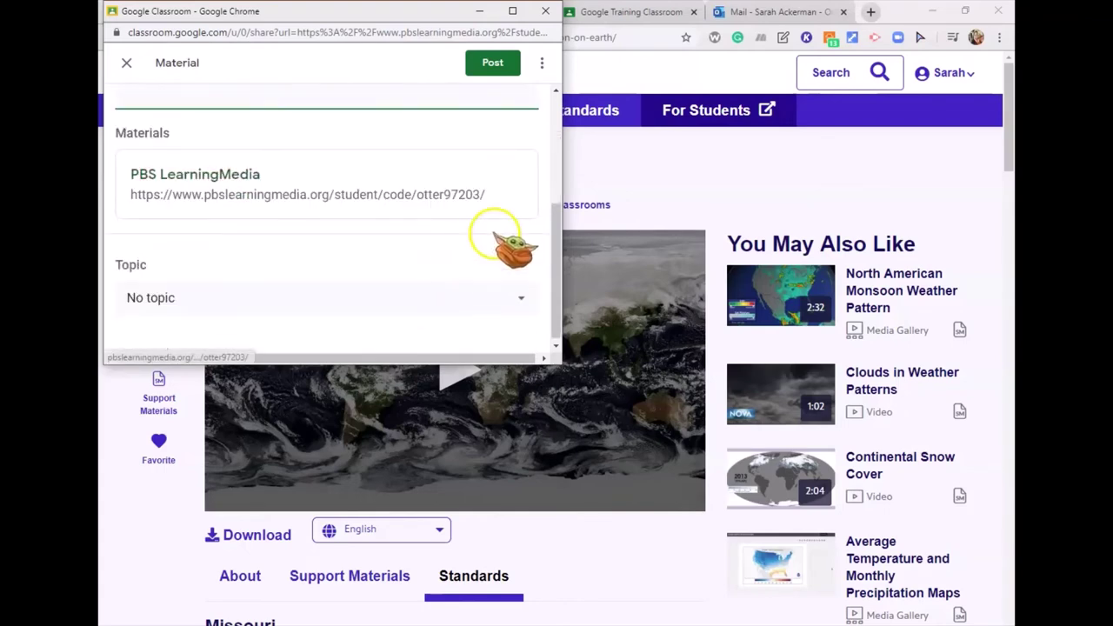
{"action": "scroll", "coordinate": [501, 222], "scroll_direction": "up", "scroll_amount": 3}
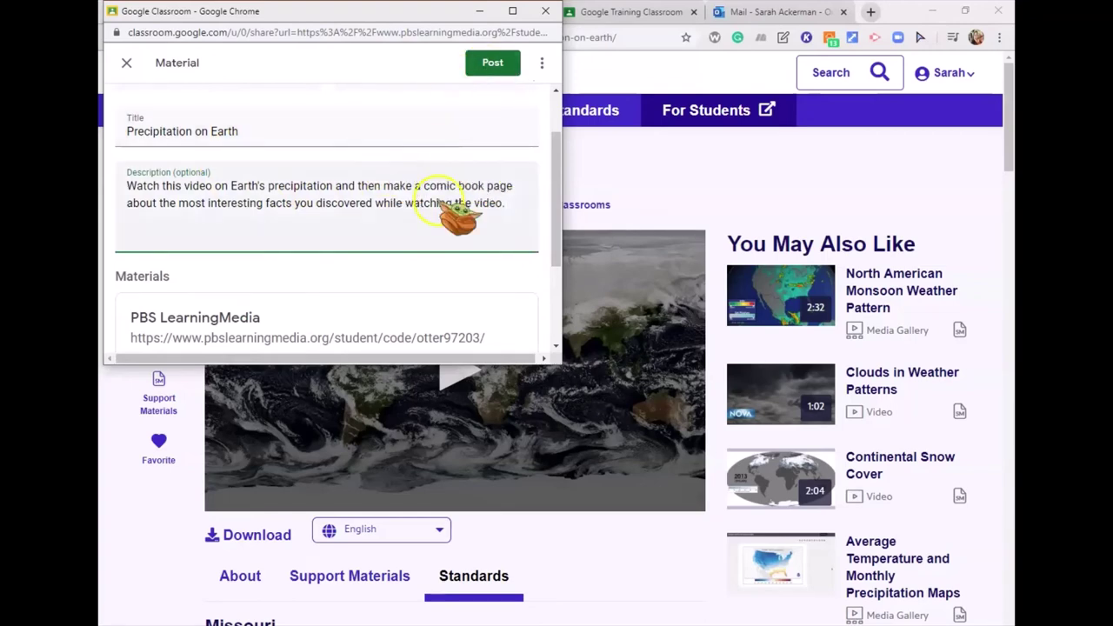
{"action": "scroll", "coordinate": [435, 213], "scroll_direction": "up", "scroll_amount": 2}
{"action": "scroll", "coordinate": [443, 211], "scroll_direction": "down", "scroll_amount": 2}
{"action": "scroll", "coordinate": [491, 165], "scroll_direction": "up", "scroll_amount": 2}
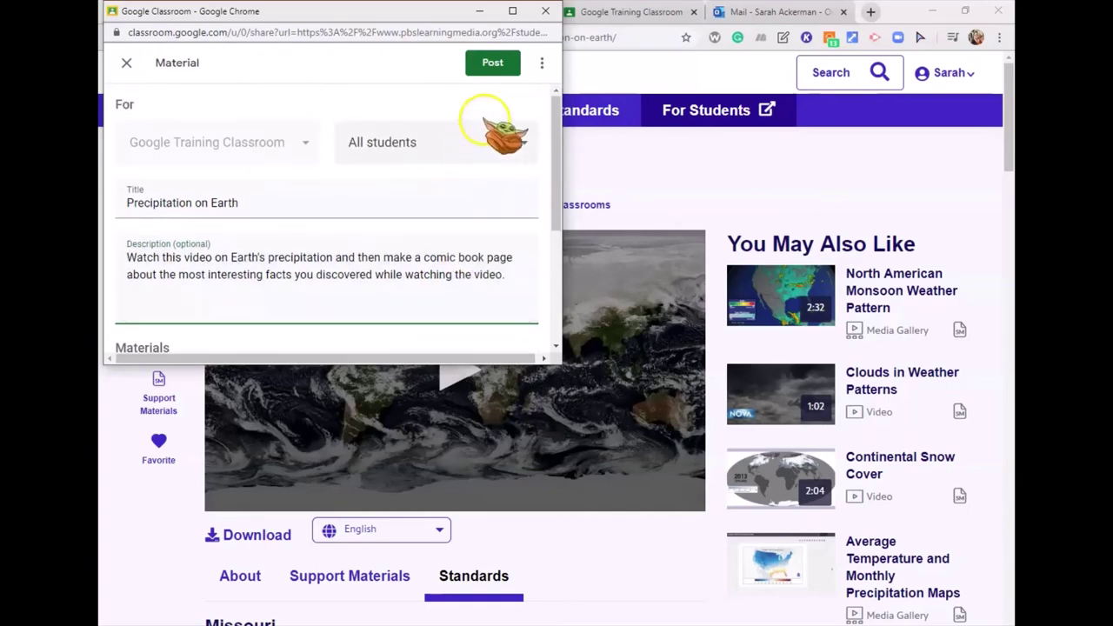
{"action": "left_click", "coordinate": [485, 60]}
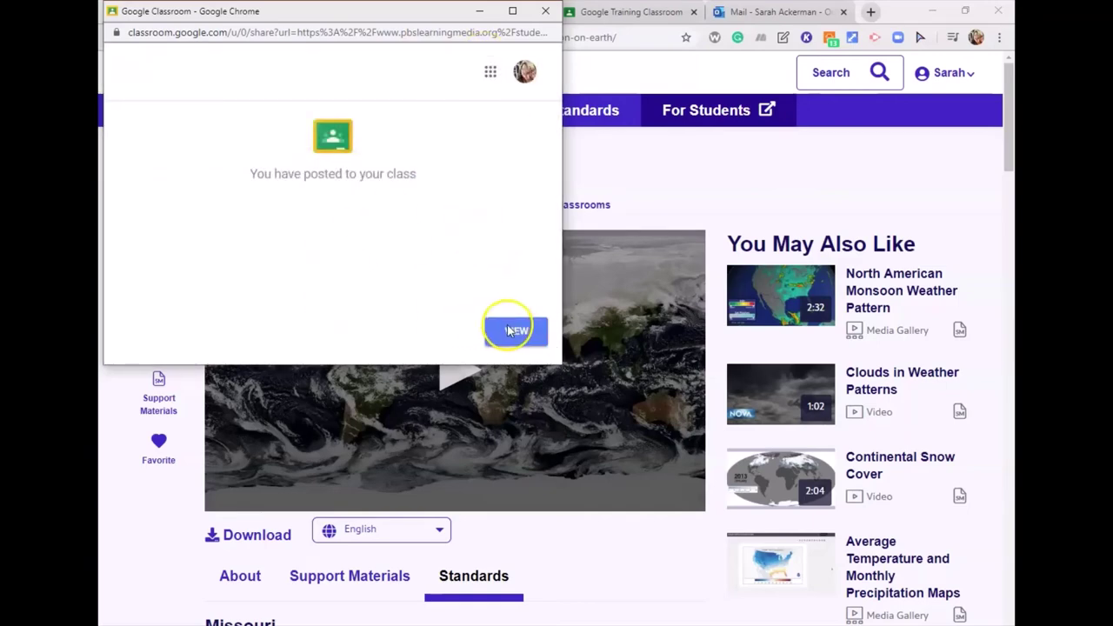
View the class stream, dismiss the Got it tip, and open the Precipitation on Earth post.
{"action": "left_click", "coordinate": [512, 334]}
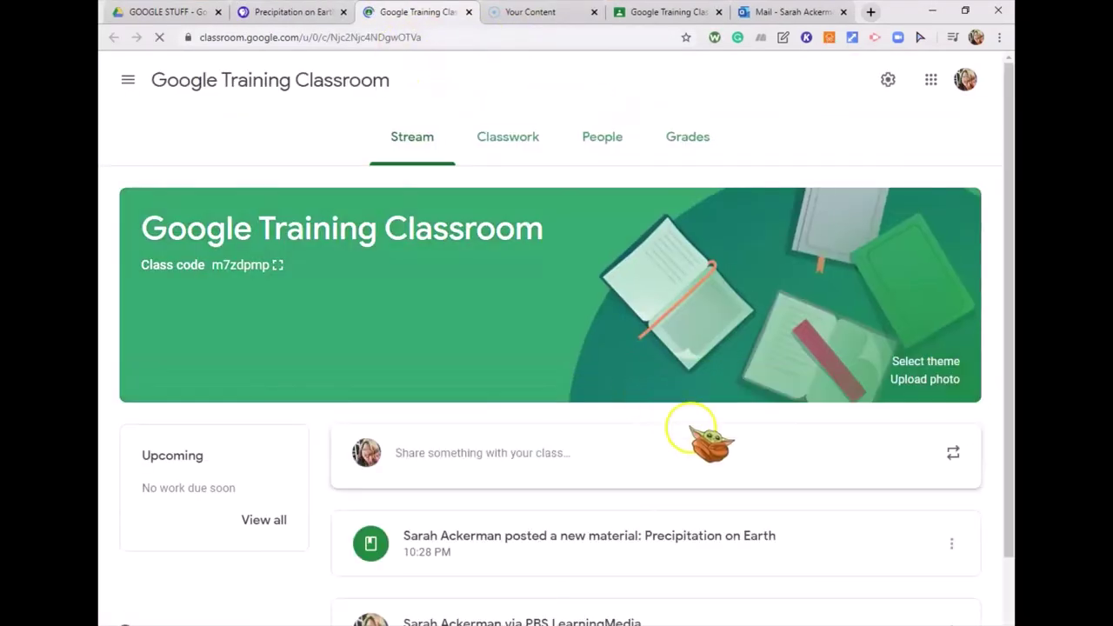
{"action": "scroll", "coordinate": [800, 470], "scroll_direction": "down", "scroll_amount": 2}
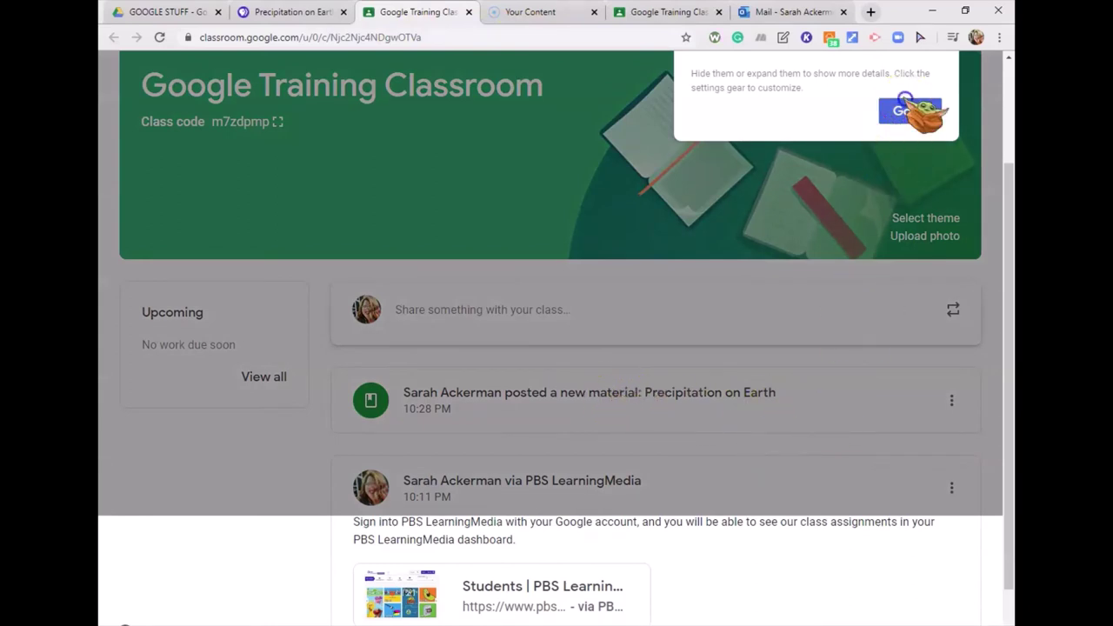
{"action": "left_click", "coordinate": [922, 111]}
{"action": "scroll", "coordinate": [696, 400], "scroll_direction": "down", "scroll_amount": 1}
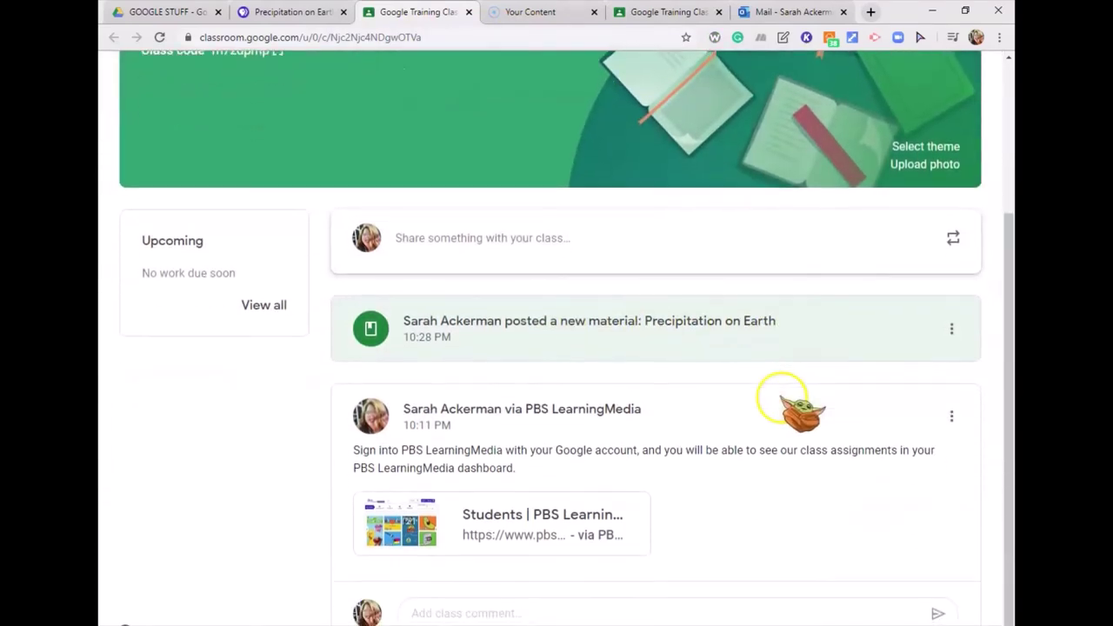
{"action": "left_click", "coordinate": [626, 322]}
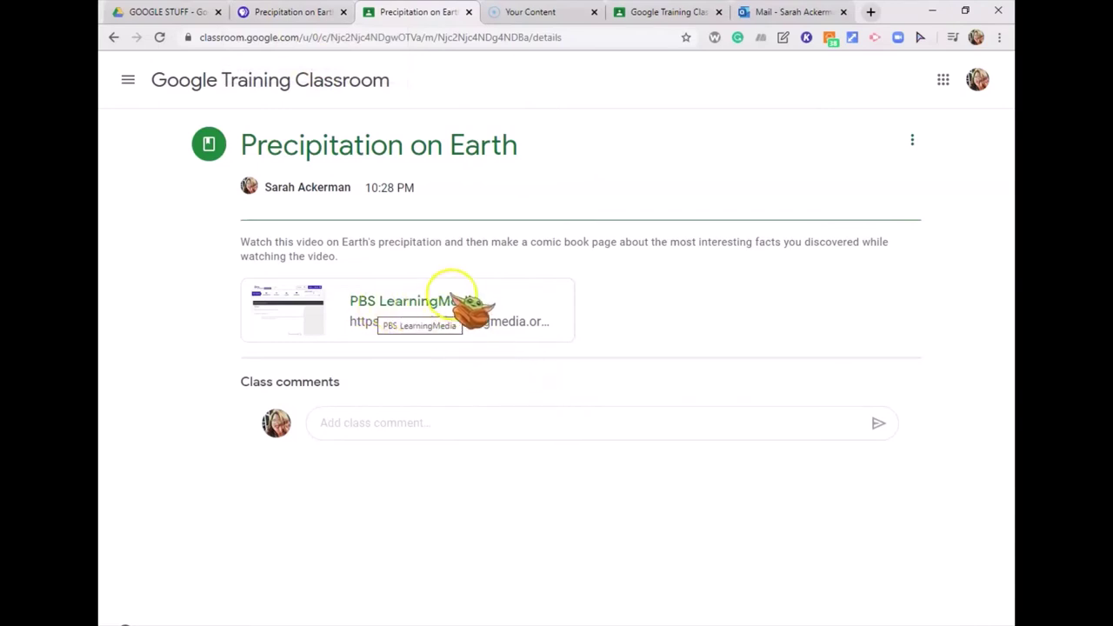
{"action": "left_click", "coordinate": [309, 19]}
Scroll the Precipitation on Earth page, then navigate back with Alt+Left.
{"action": "scroll", "coordinate": [614, 513], "scroll_direction": "down", "scroll_amount": 1}
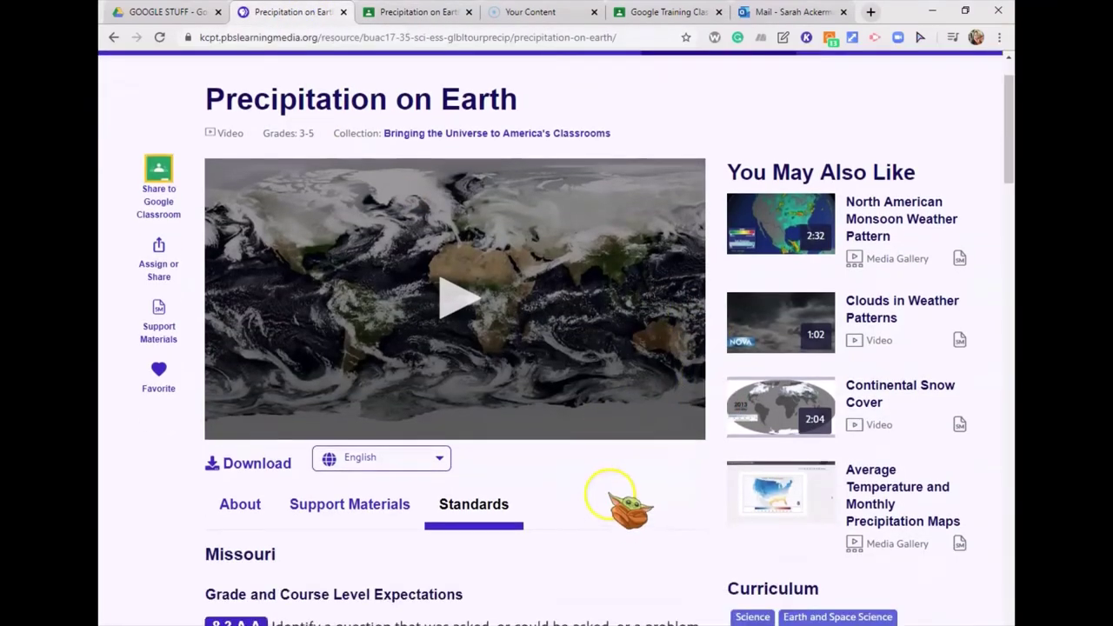
{"action": "scroll", "coordinate": [584, 505], "scroll_direction": "down", "scroll_amount": 1}
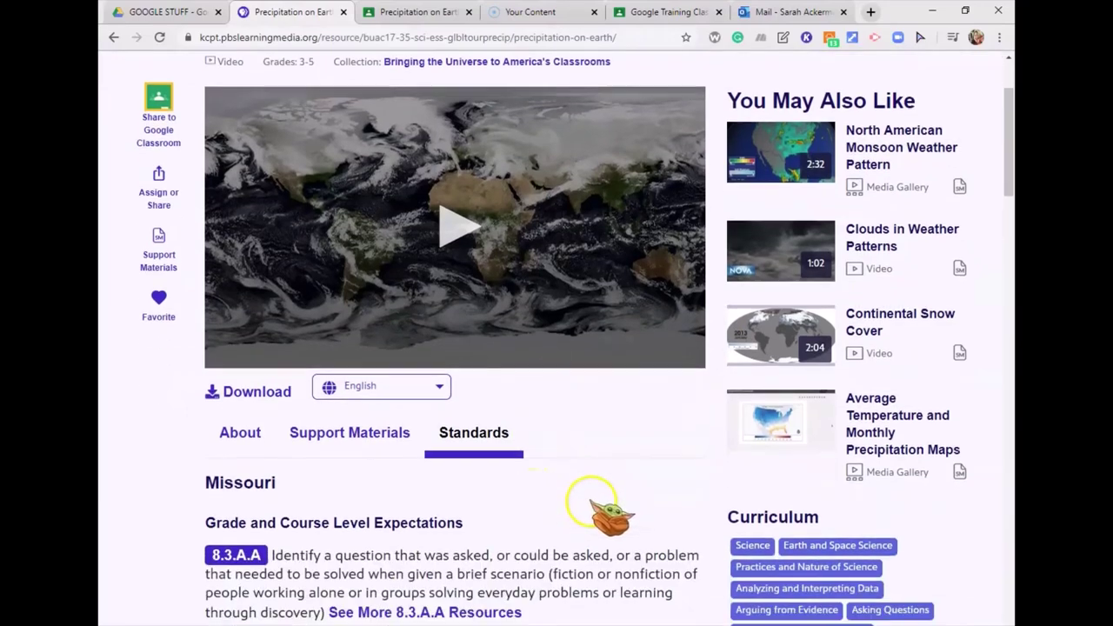
{"action": "scroll", "coordinate": [582, 488], "scroll_direction": "up", "scroll_amount": 2}
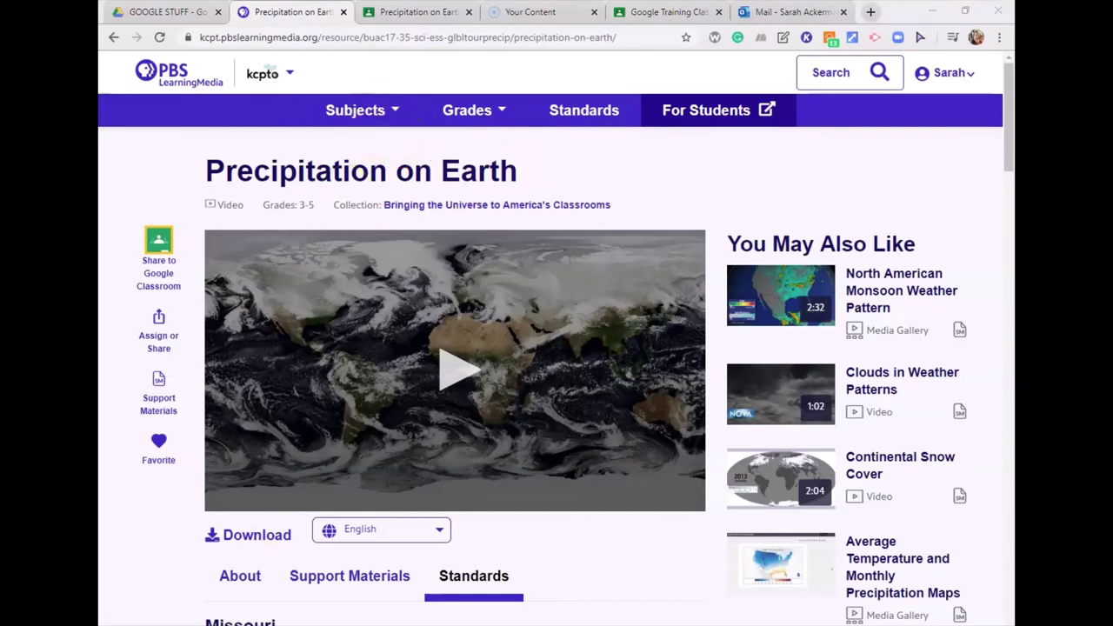
{"action": "key", "text": "alt+Left"}
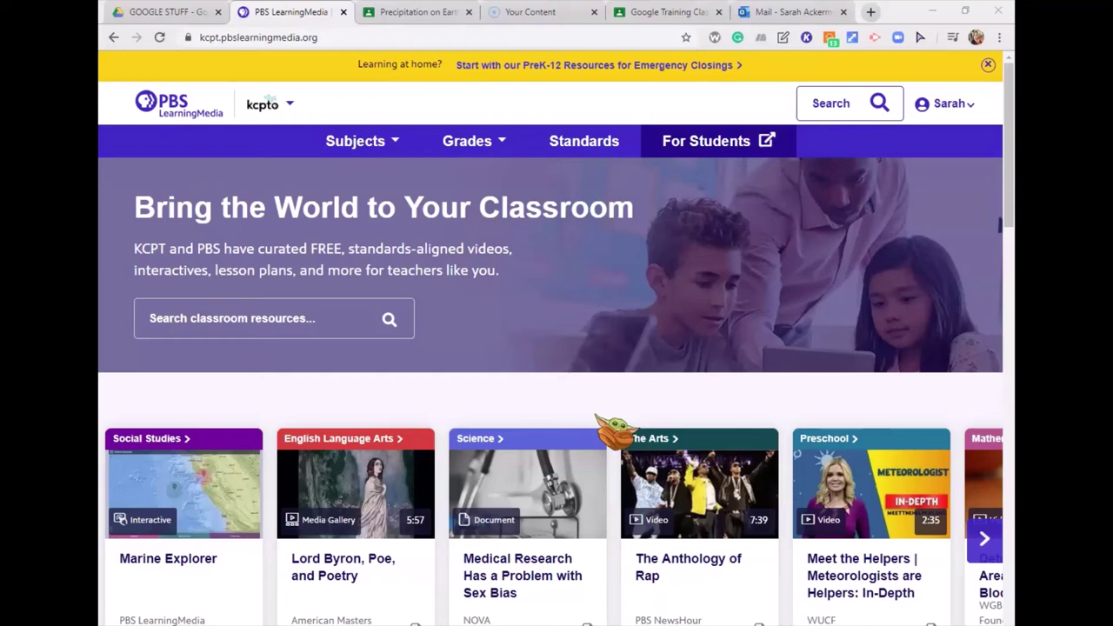
Search PBS LearningMedia for Sesame Street resources.
{"action": "left_click", "coordinate": [329, 317]}
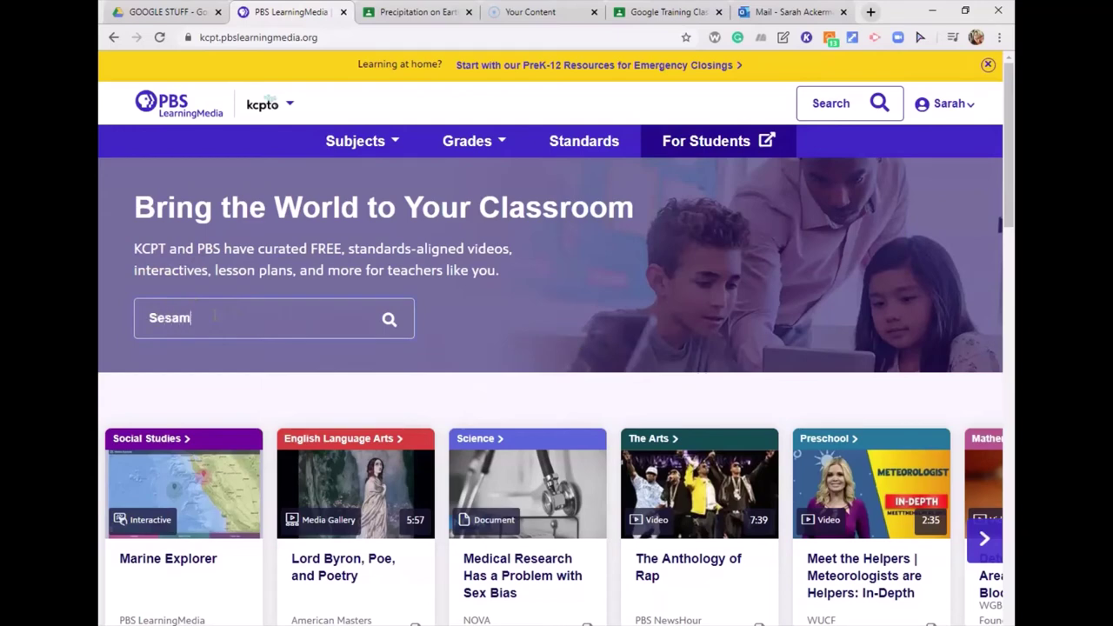
{"action": "type", "text": "S"}
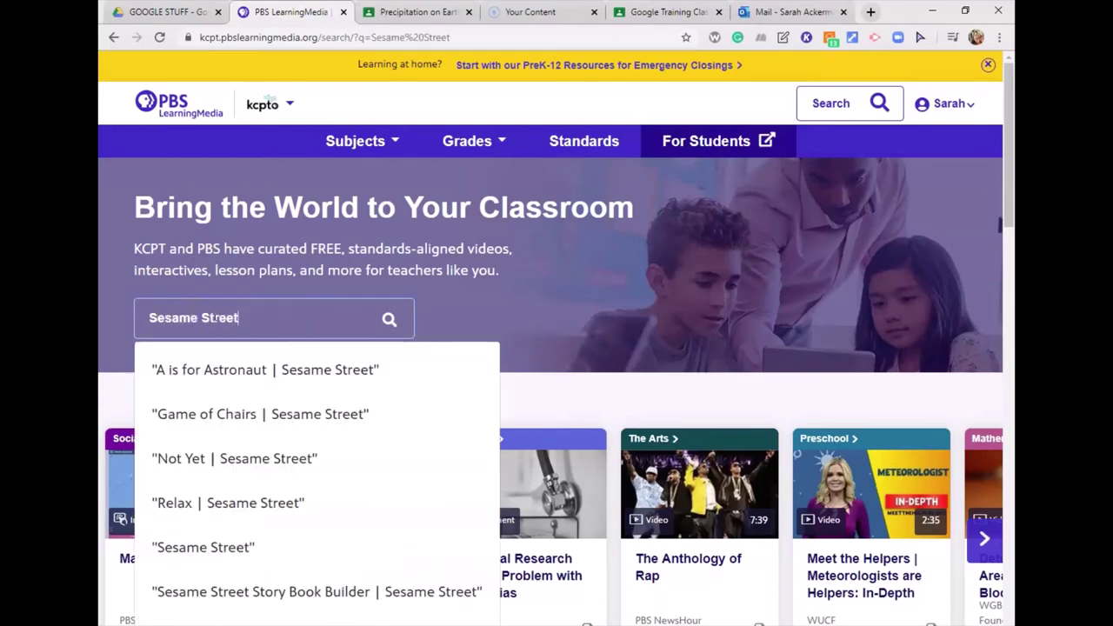
{"action": "type", "text": "treet"}
{"action": "key", "text": "Return"}
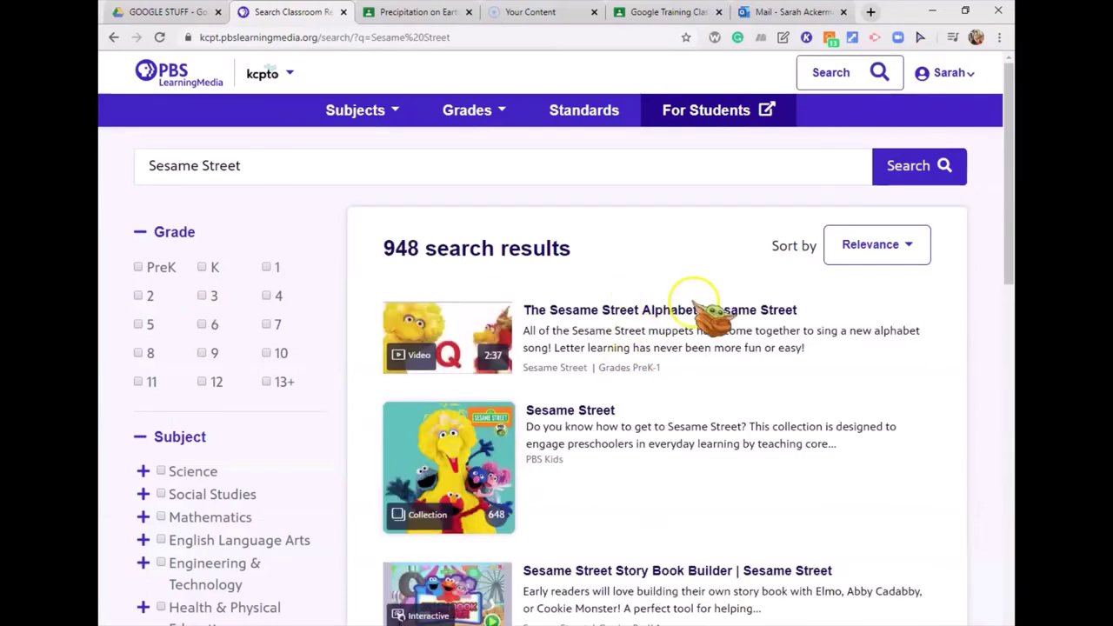
Open the Sesame Street collection from the 948 search results.
{"action": "scroll", "coordinate": [709, 335], "scroll_direction": "down", "scroll_amount": 1}
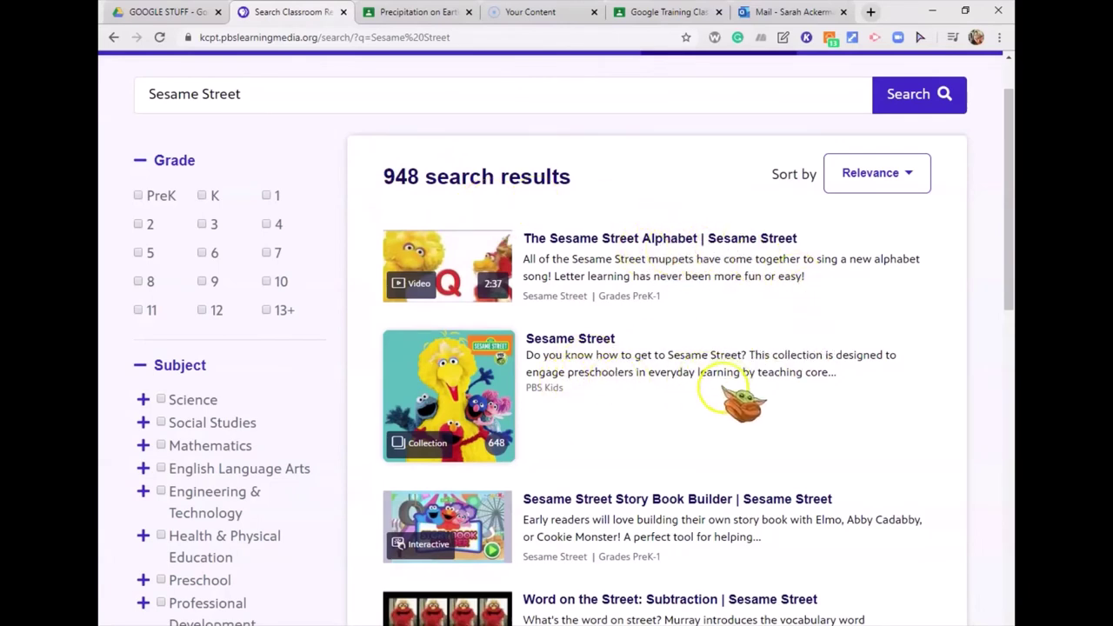
{"action": "scroll", "coordinate": [692, 402], "scroll_direction": "down", "scroll_amount": 2}
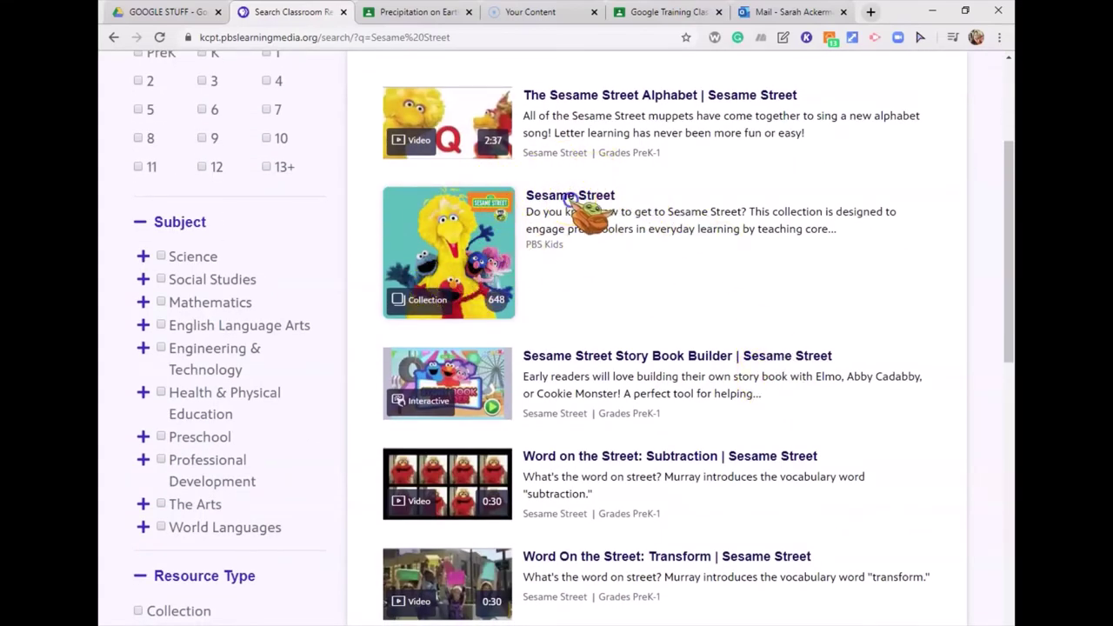
{"action": "left_click", "coordinate": [713, 216]}
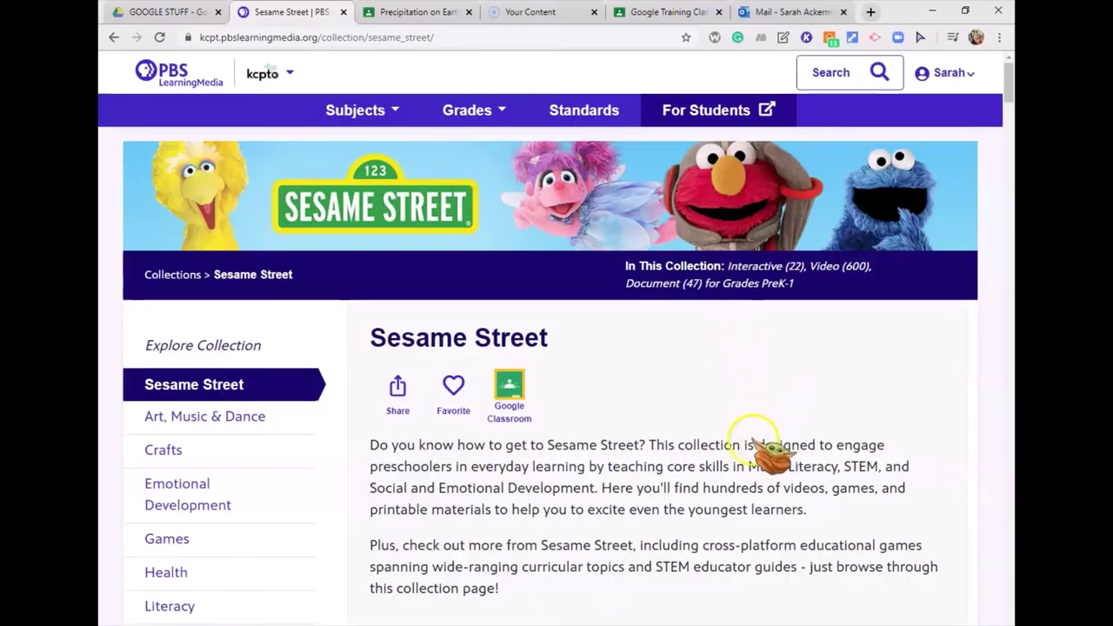
Scroll down the Sesame Street collection page to the Explore Collection sidebar.
{"action": "scroll", "coordinate": [763, 433], "scroll_direction": "down", "scroll_amount": 3}
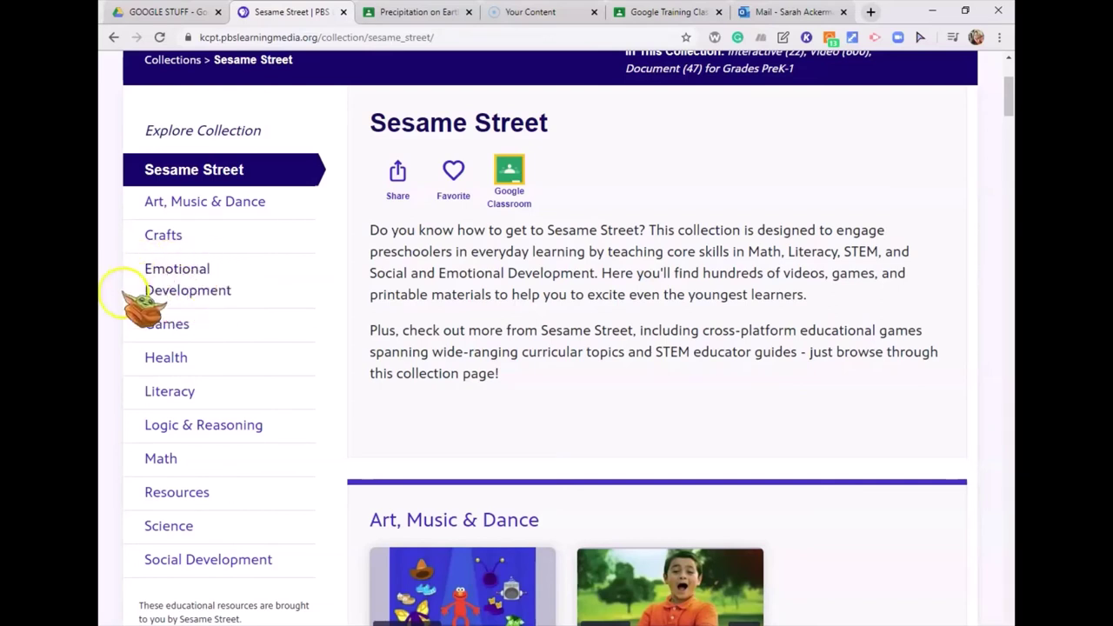
Open Emotional Development and browse through its video cards, then return to the top.
{"action": "left_click", "coordinate": [179, 289]}
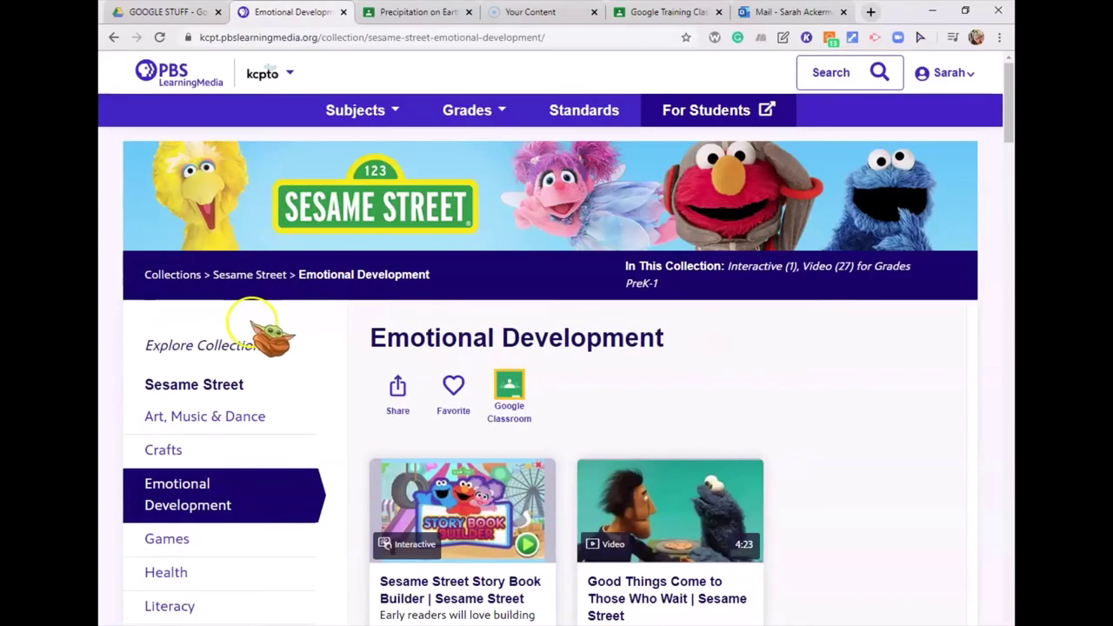
{"action": "scroll", "coordinate": [669, 445], "scroll_direction": "down", "scroll_amount": 3}
{"action": "scroll", "coordinate": [678, 452], "scroll_direction": "down", "scroll_amount": 1}
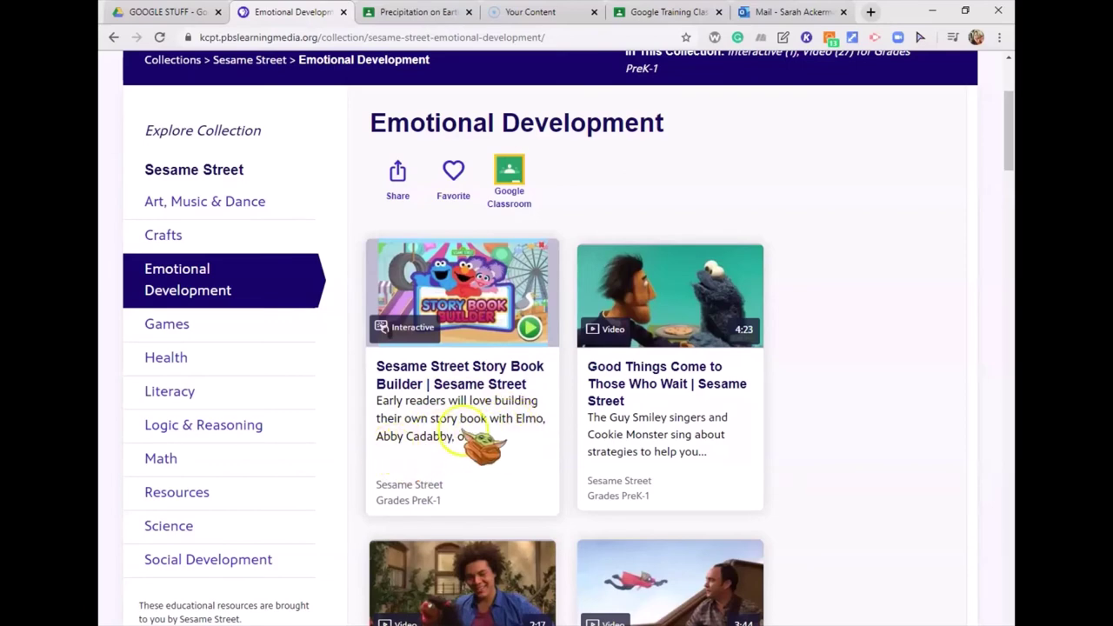
{"action": "scroll", "coordinate": [719, 432], "scroll_direction": "down", "scroll_amount": 1}
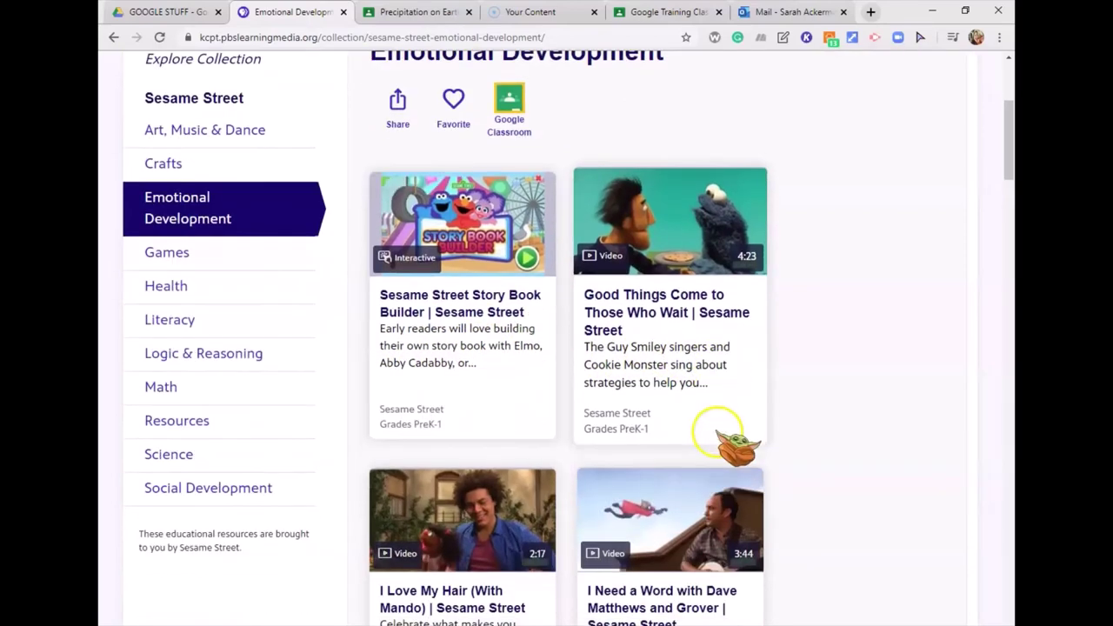
{"action": "scroll", "coordinate": [728, 442], "scroll_direction": "down", "scroll_amount": 1}
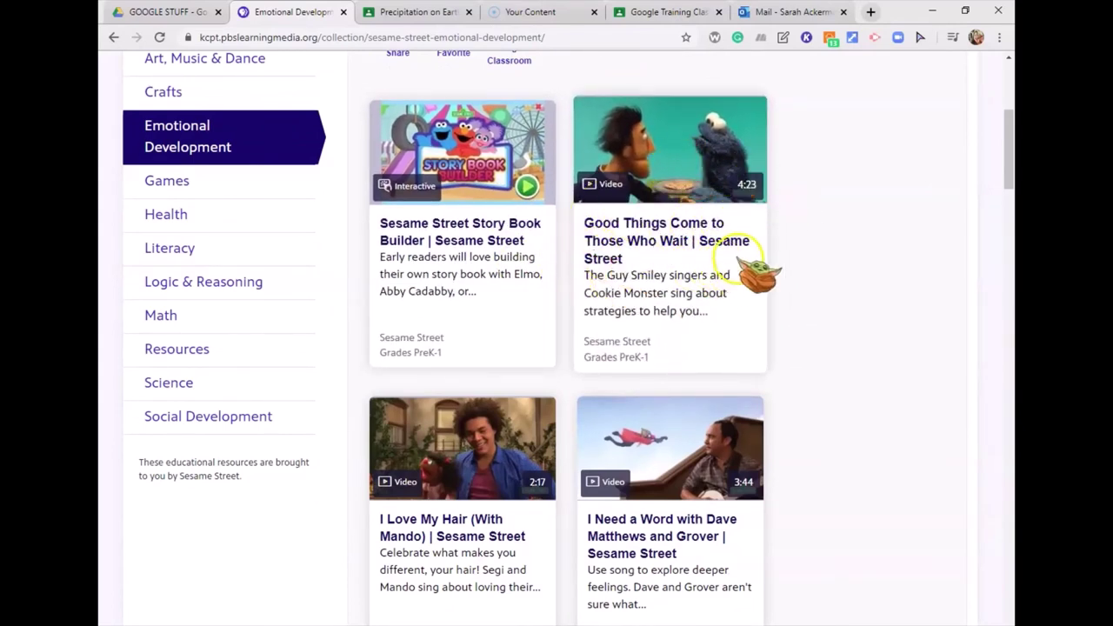
{"action": "scroll", "coordinate": [514, 526], "scroll_direction": "down", "scroll_amount": 1}
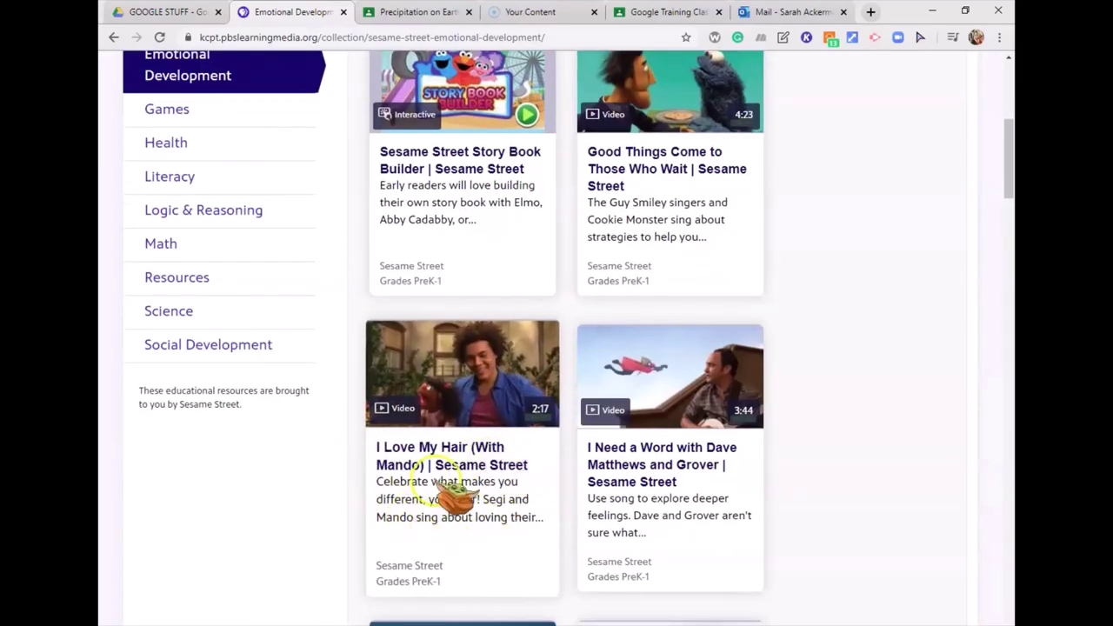
{"action": "scroll", "coordinate": [776, 453], "scroll_direction": "down", "scroll_amount": 2}
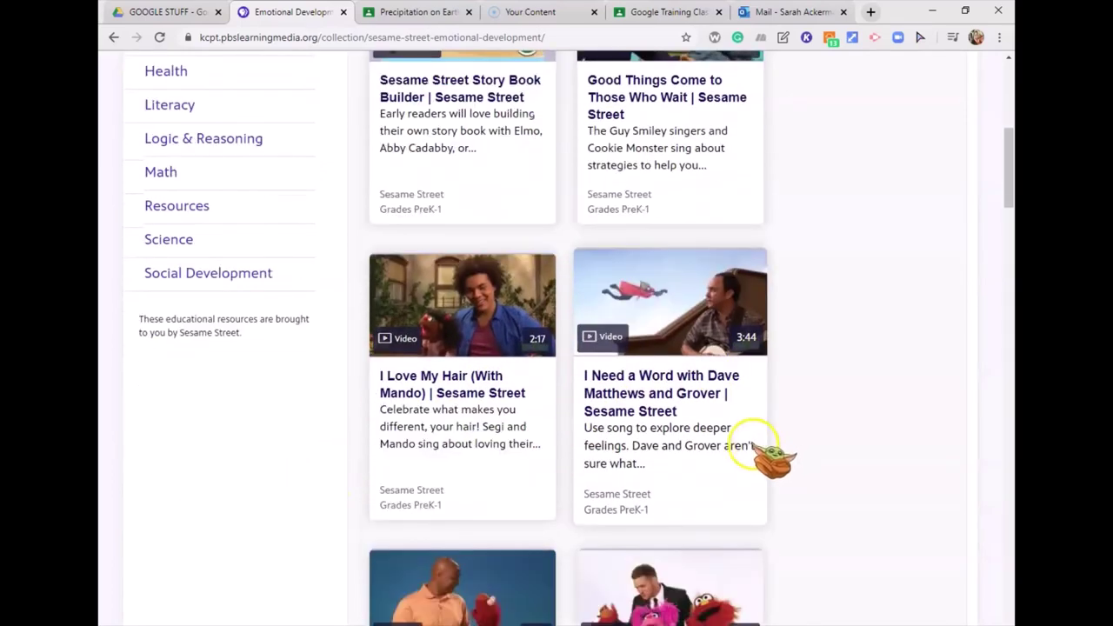
{"action": "scroll", "coordinate": [735, 451], "scroll_direction": "down", "scroll_amount": 4}
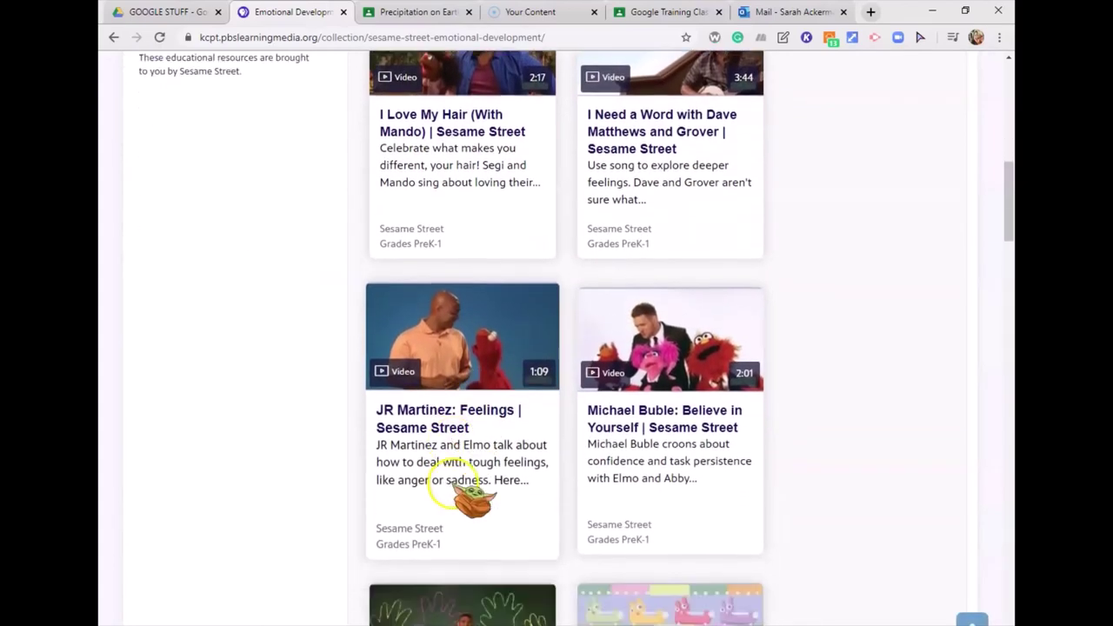
{"action": "scroll", "coordinate": [627, 479], "scroll_direction": "down", "scroll_amount": 2}
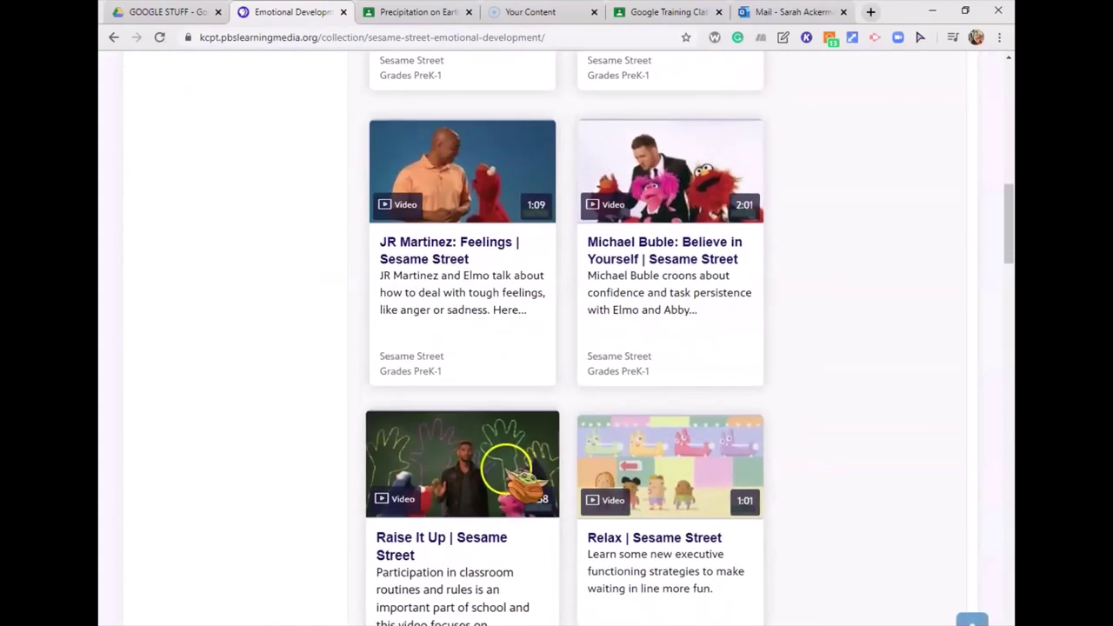
{"action": "scroll", "coordinate": [870, 379], "scroll_direction": "down", "scroll_amount": 3}
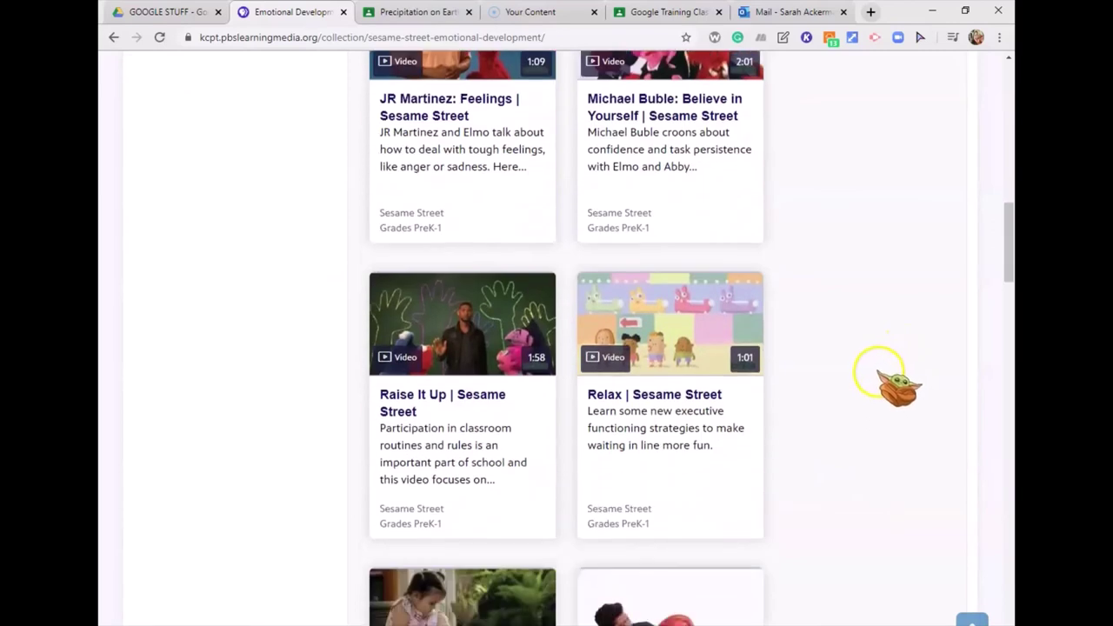
{"action": "scroll", "coordinate": [800, 452], "scroll_direction": "down", "scroll_amount": 4}
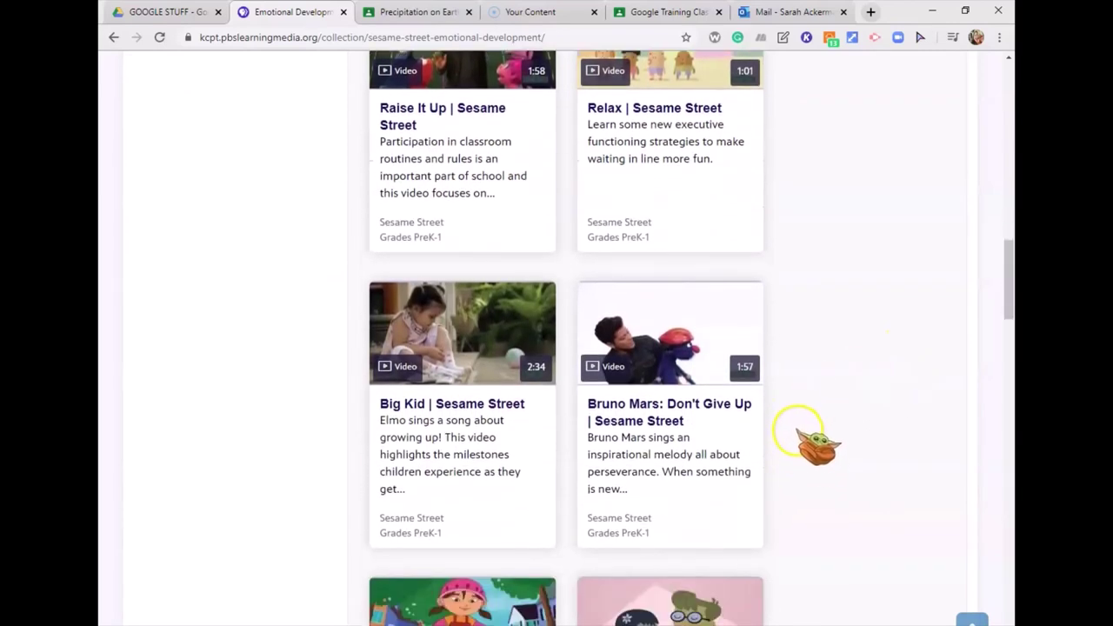
{"action": "scroll", "coordinate": [809, 457], "scroll_direction": "down", "scroll_amount": 1}
{"action": "scroll", "coordinate": [779, 452], "scroll_direction": "down", "scroll_amount": 2}
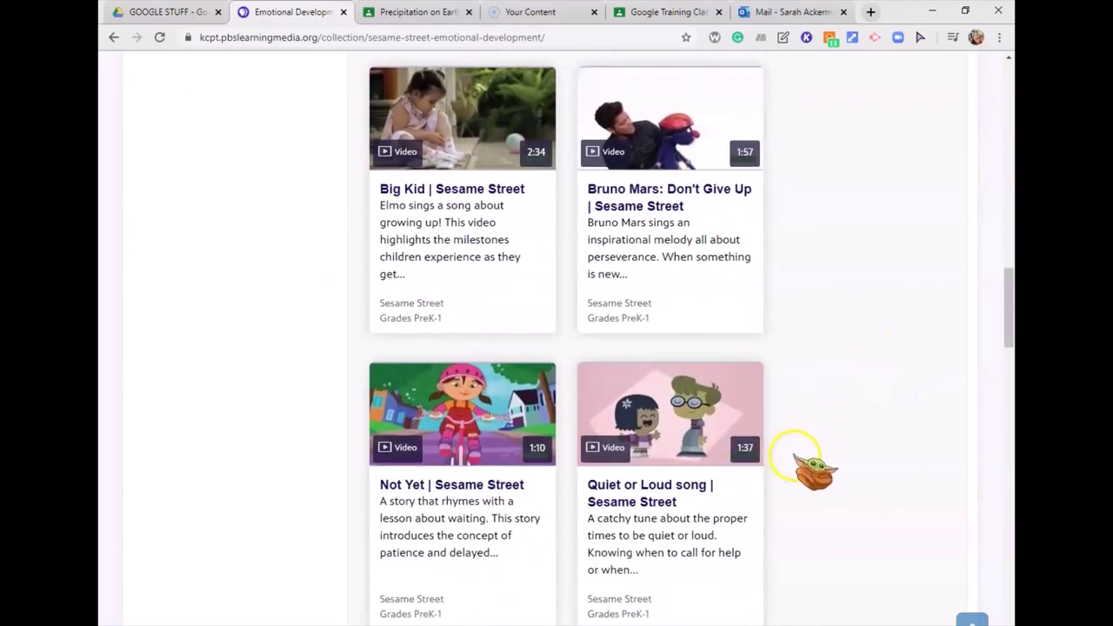
{"action": "scroll", "coordinate": [831, 450], "scroll_direction": "down", "scroll_amount": 3}
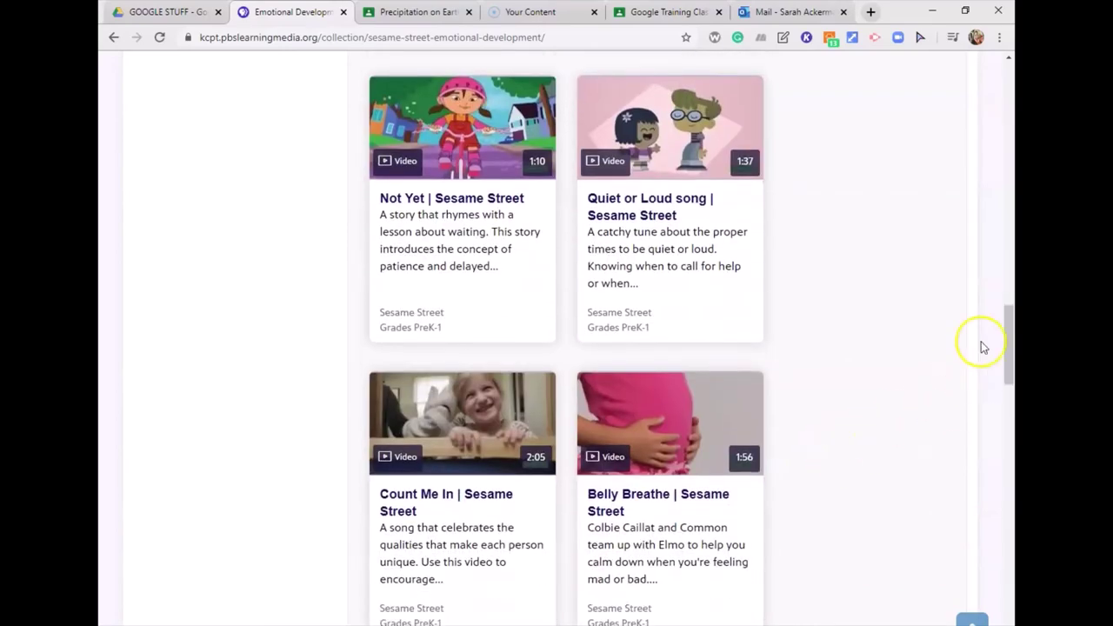
{"action": "scroll", "coordinate": [848, 414], "scroll_direction": "down", "scroll_amount": 1}
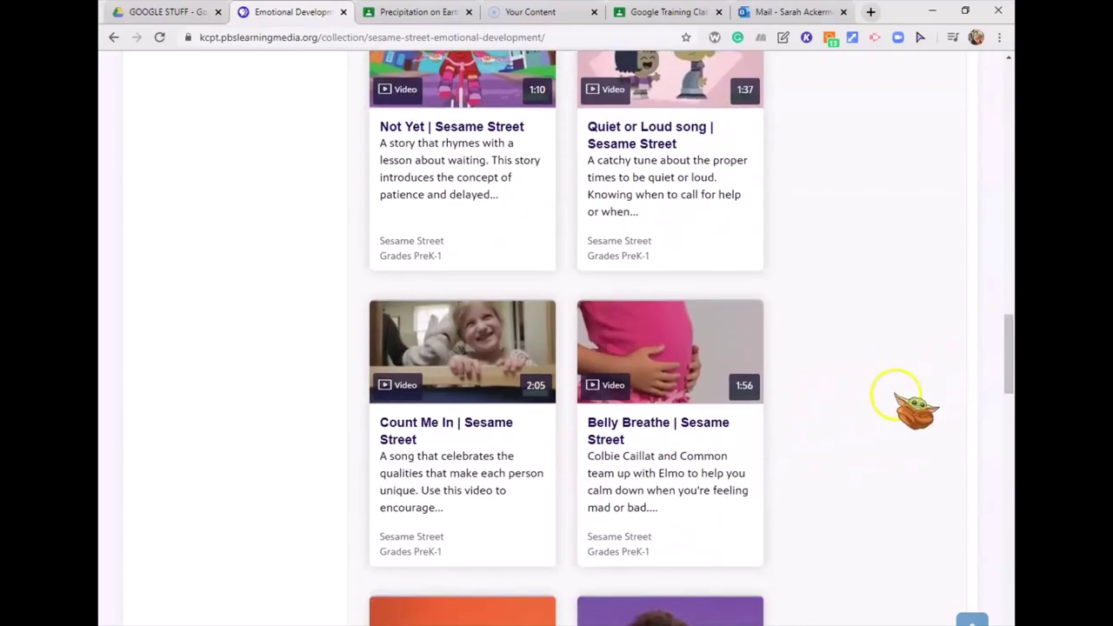
{"action": "left_click_drag", "start_coordinate": [1007, 370], "coordinate": [979, 158]}
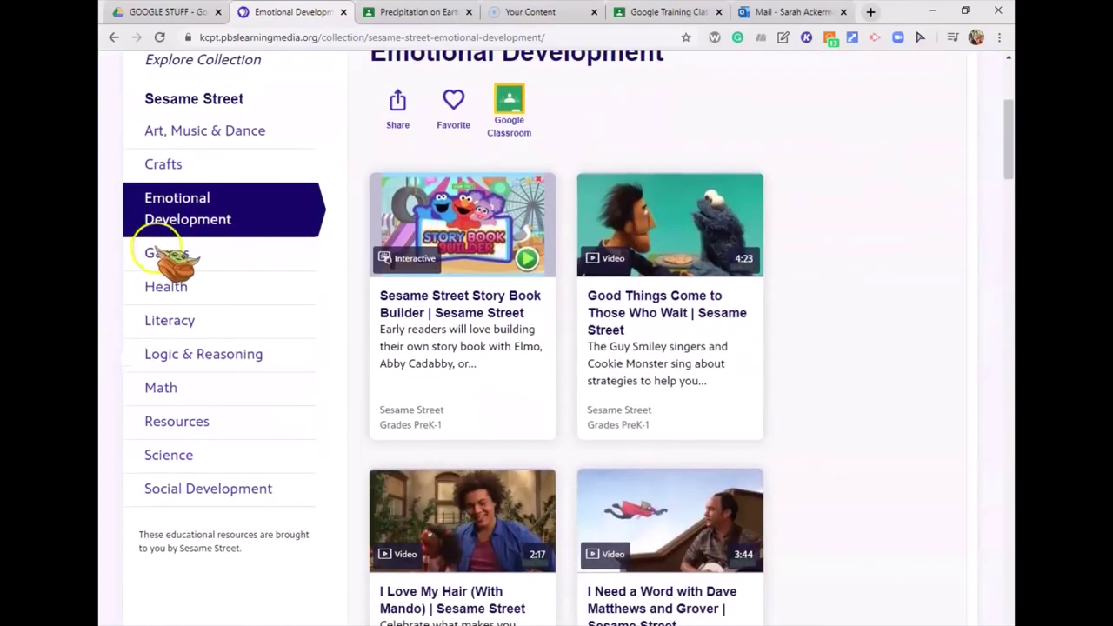
Switch to the collection's Literacy resources and browse its 339 videos.
{"action": "left_click", "coordinate": [174, 322]}
{"action": "scroll", "coordinate": [700, 483], "scroll_direction": "down", "scroll_amount": 2}
{"action": "scroll", "coordinate": [700, 479], "scroll_direction": "down", "scroll_amount": 2}
{"action": "scroll", "coordinate": [666, 442], "scroll_direction": "down", "scroll_amount": 1}
{"action": "scroll", "coordinate": [643, 452], "scroll_direction": "down", "scroll_amount": 2}
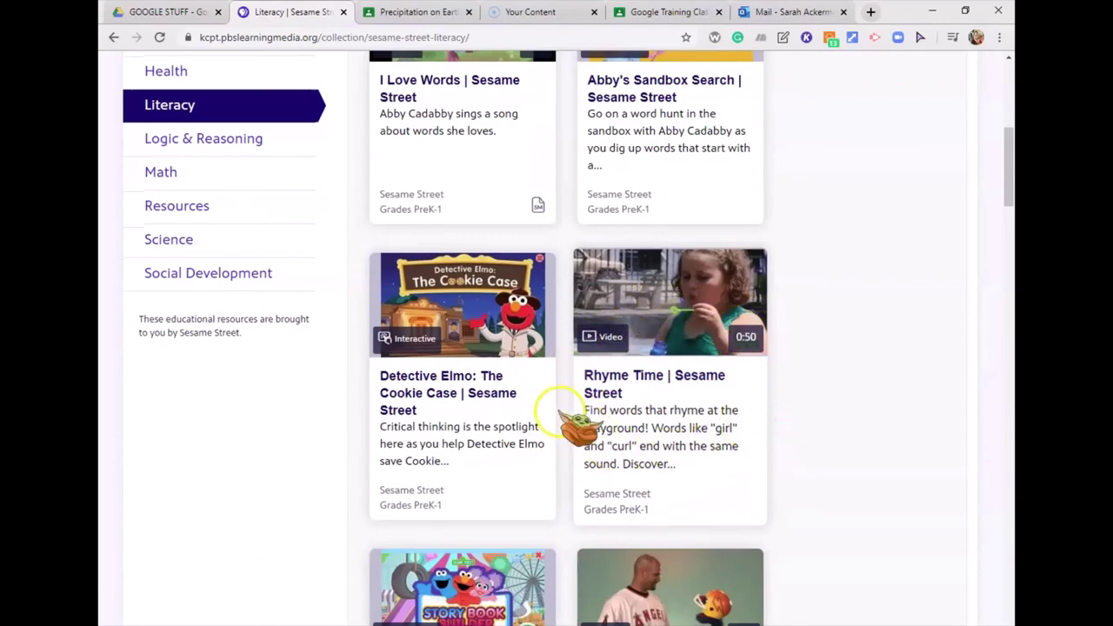
{"action": "scroll", "coordinate": [701, 427], "scroll_direction": "down", "scroll_amount": 2}
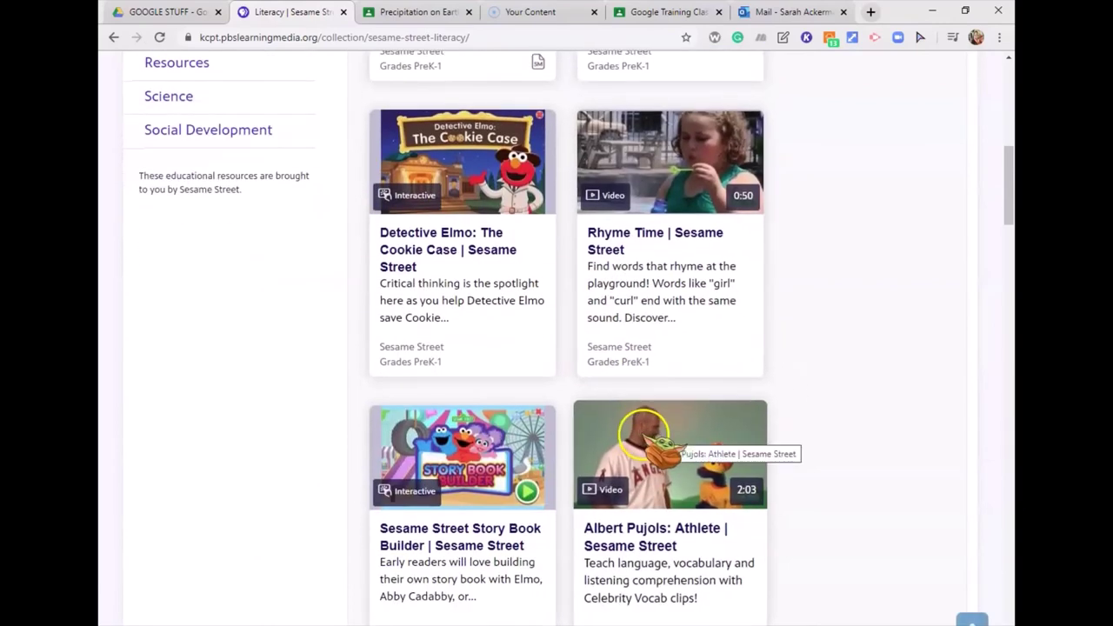
{"action": "scroll", "coordinate": [659, 423], "scroll_direction": "down", "scroll_amount": 2}
{"action": "scroll", "coordinate": [735, 440], "scroll_direction": "down", "scroll_amount": 2}
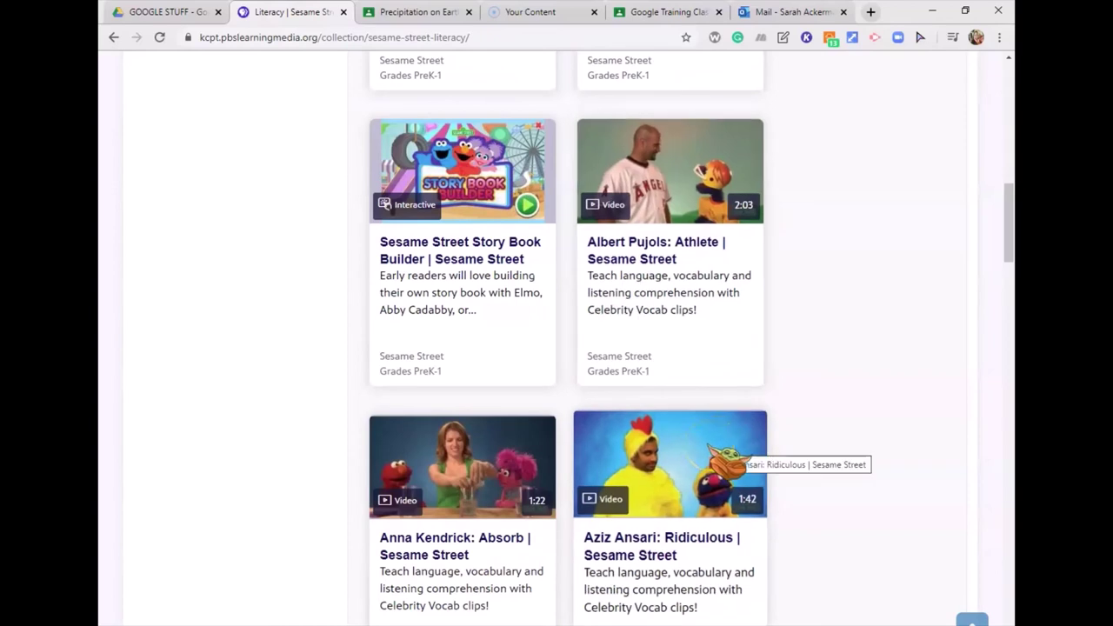
{"action": "scroll", "coordinate": [695, 478], "scroll_direction": "down", "scroll_amount": 2}
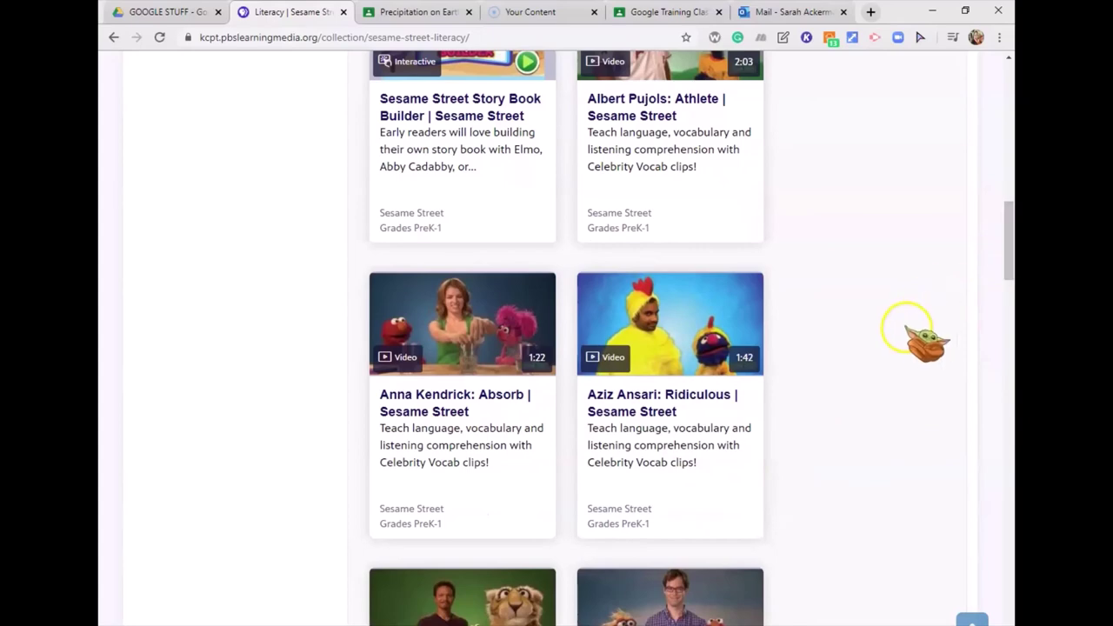
{"action": "scroll", "coordinate": [981, 289], "scroll_direction": "down", "scroll_amount": 1}
{"action": "scroll", "coordinate": [875, 324], "scroll_direction": "down", "scroll_amount": 3}
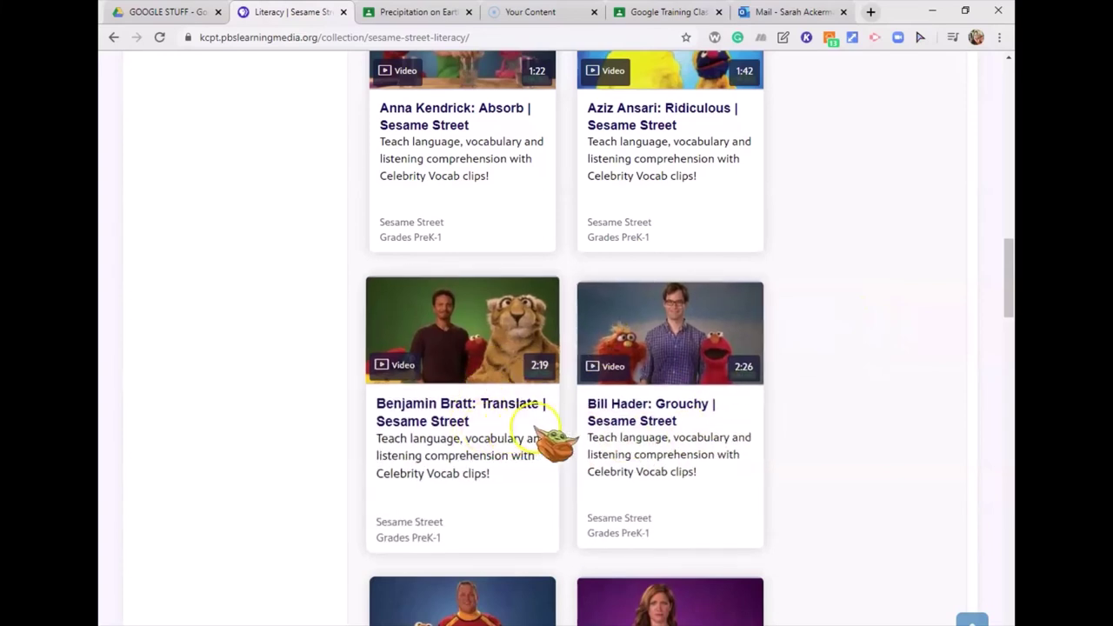
{"action": "scroll", "coordinate": [726, 447], "scroll_direction": "down", "scroll_amount": 3}
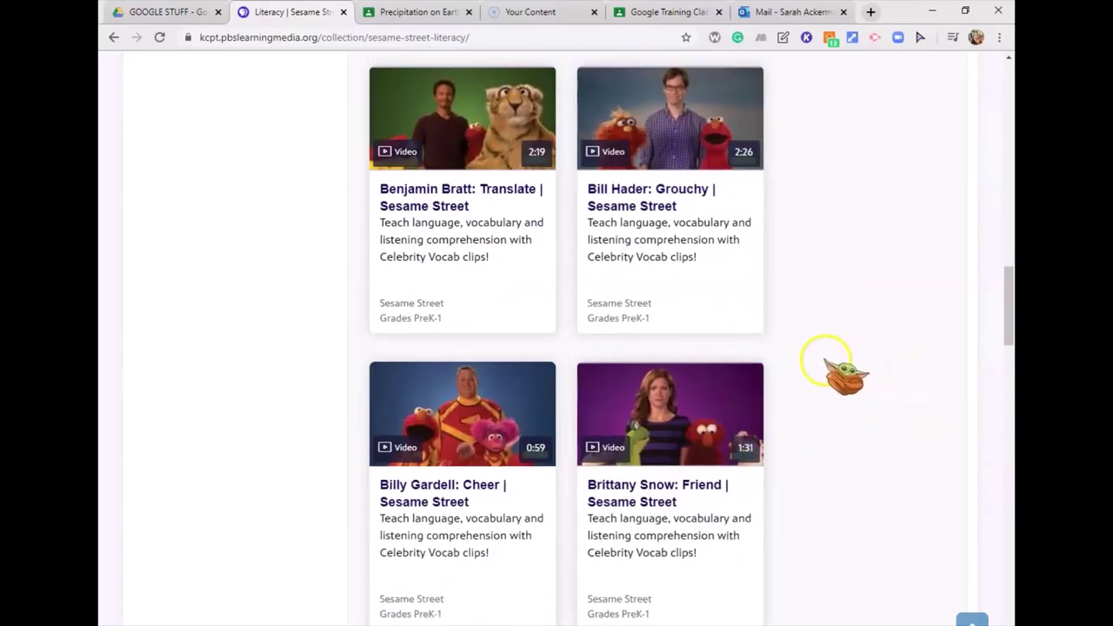
{"action": "scroll", "coordinate": [836, 406], "scroll_direction": "down", "scroll_amount": 2}
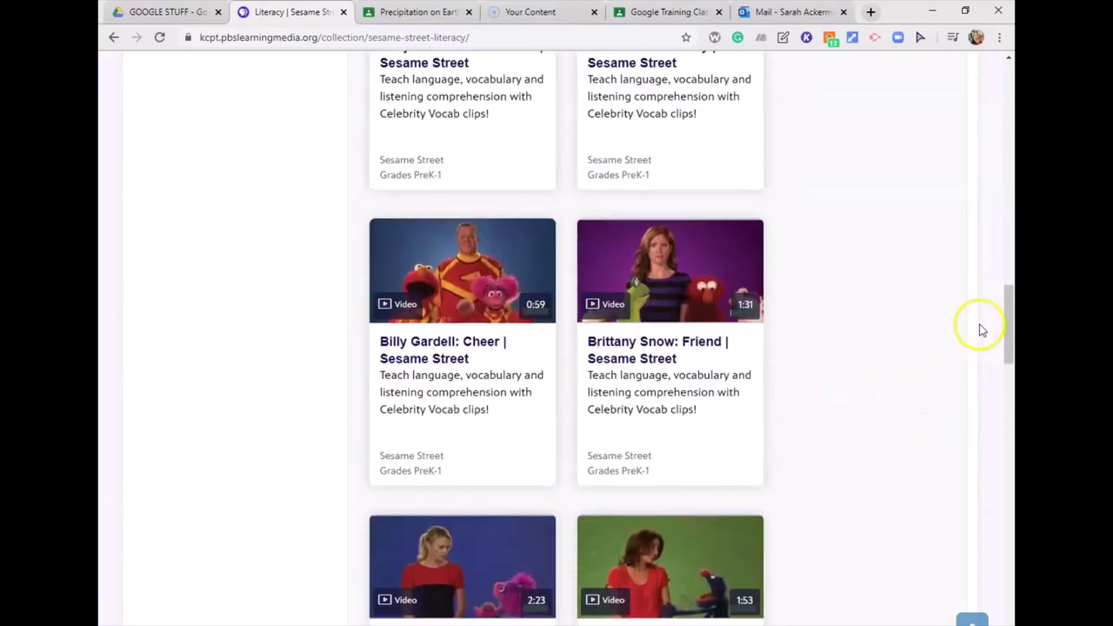
{"action": "left_click_drag", "start_coordinate": [1011, 335], "coordinate": [984, 110]}
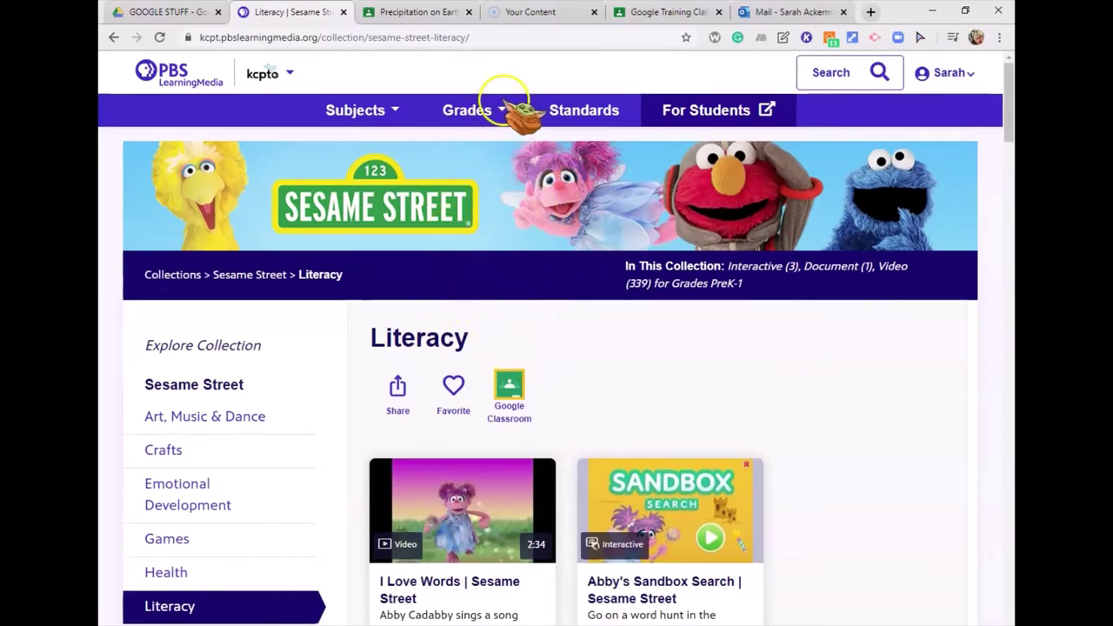
{"action": "left_click", "coordinate": [501, 110]}
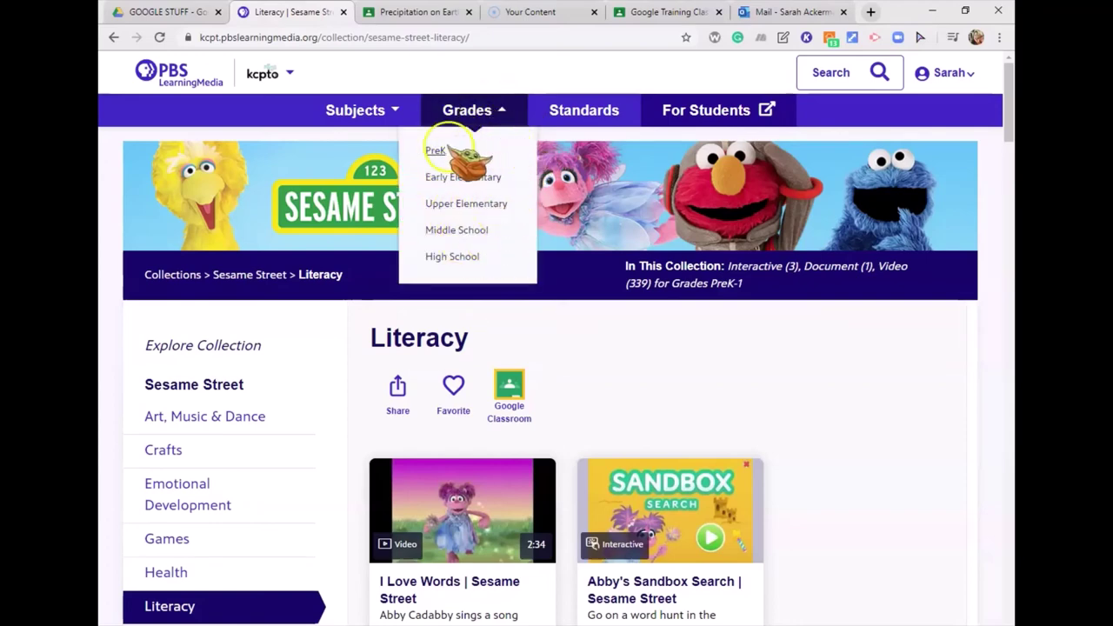
{"action": "left_click", "coordinate": [468, 207]}
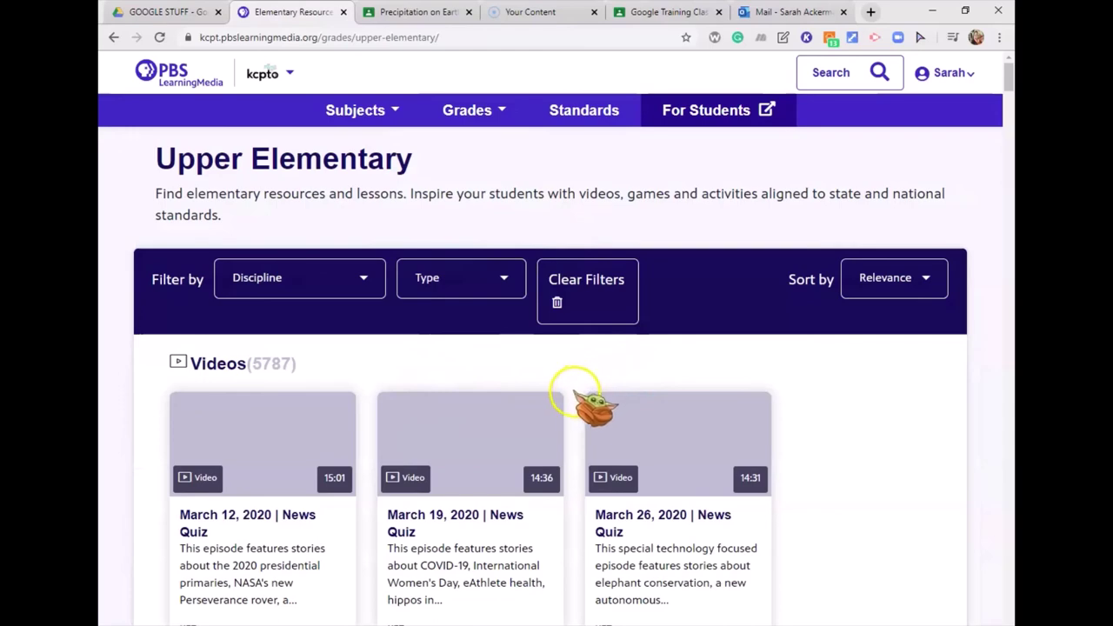
{"action": "scroll", "coordinate": [570, 409], "scroll_direction": "down", "scroll_amount": 1}
{"action": "scroll", "coordinate": [566, 409], "scroll_direction": "down", "scroll_amount": 1}
{"action": "scroll", "coordinate": [577, 406], "scroll_direction": "down", "scroll_amount": 1}
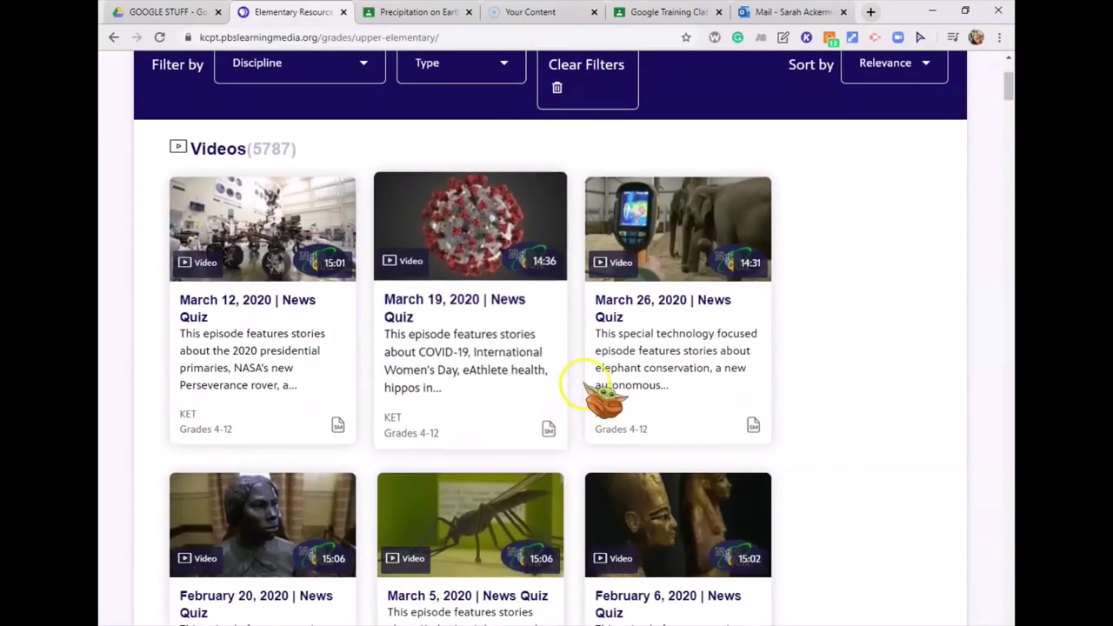
{"action": "scroll", "coordinate": [683, 391], "scroll_direction": "down", "scroll_amount": 2}
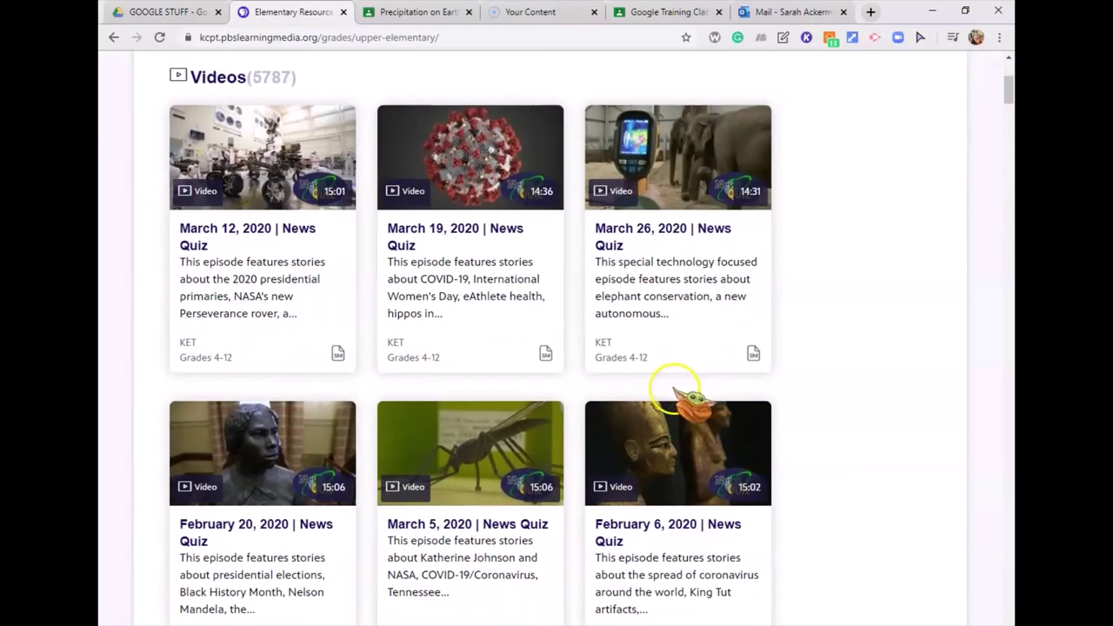
{"action": "scroll", "coordinate": [487, 469], "scroll_direction": "down", "scroll_amount": 1}
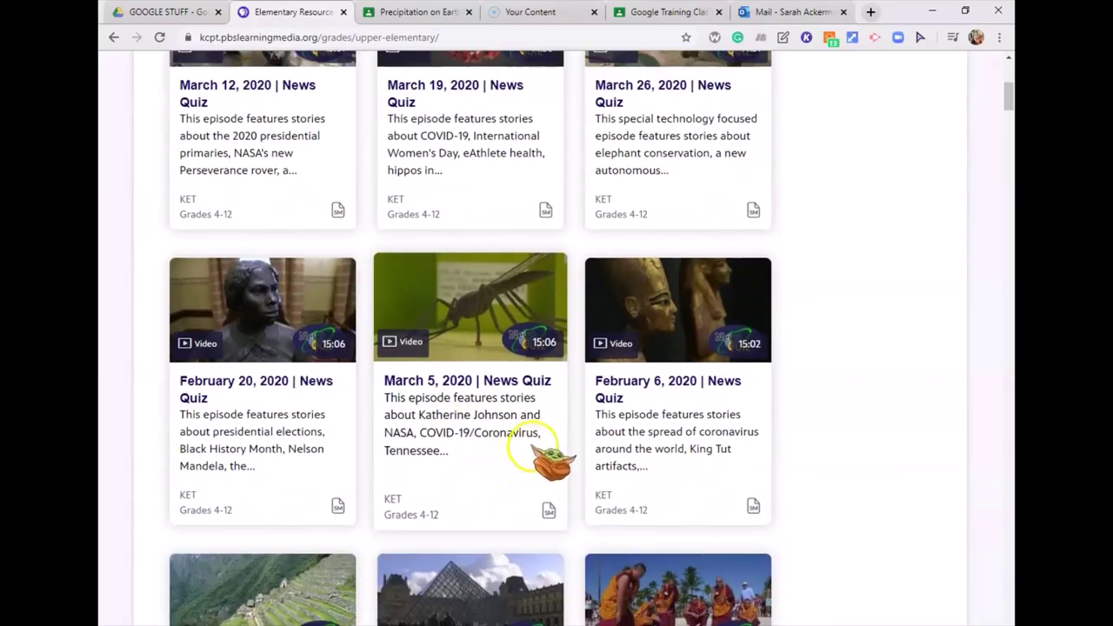
{"action": "scroll", "coordinate": [492, 470], "scroll_direction": "down", "scroll_amount": 2}
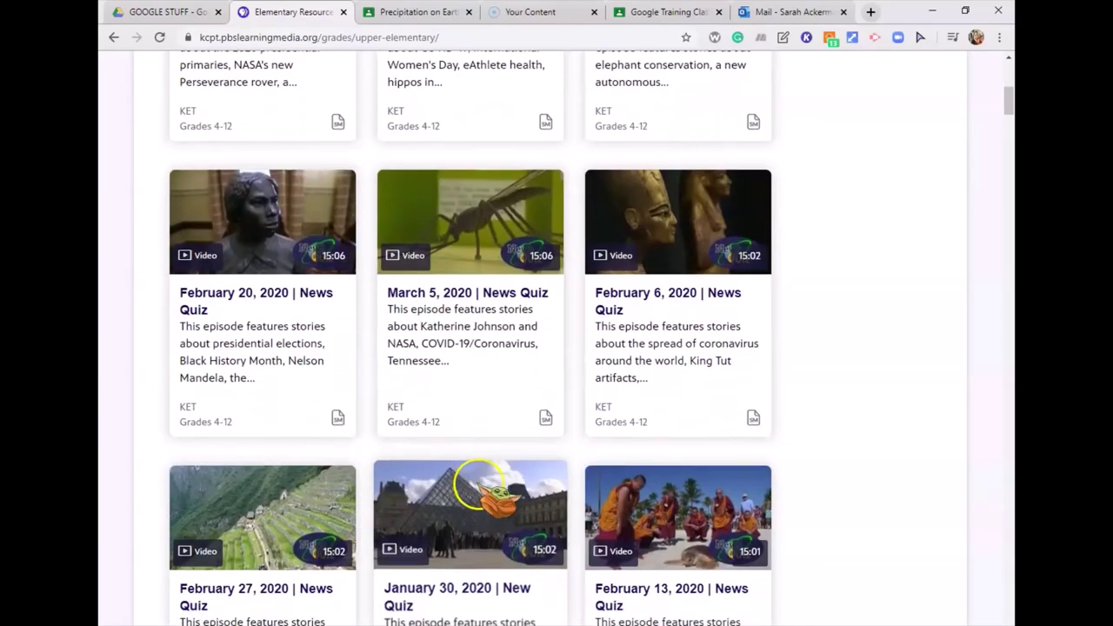
{"action": "scroll", "coordinate": [479, 481], "scroll_direction": "down", "scroll_amount": 1}
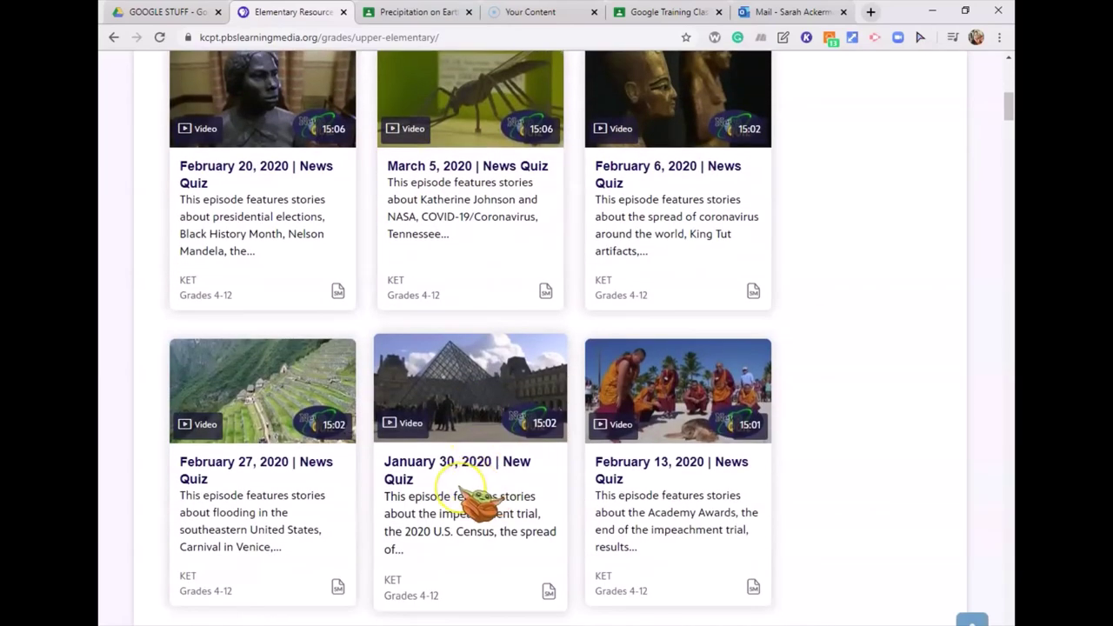
{"action": "scroll", "coordinate": [477, 503], "scroll_direction": "down", "scroll_amount": 1}
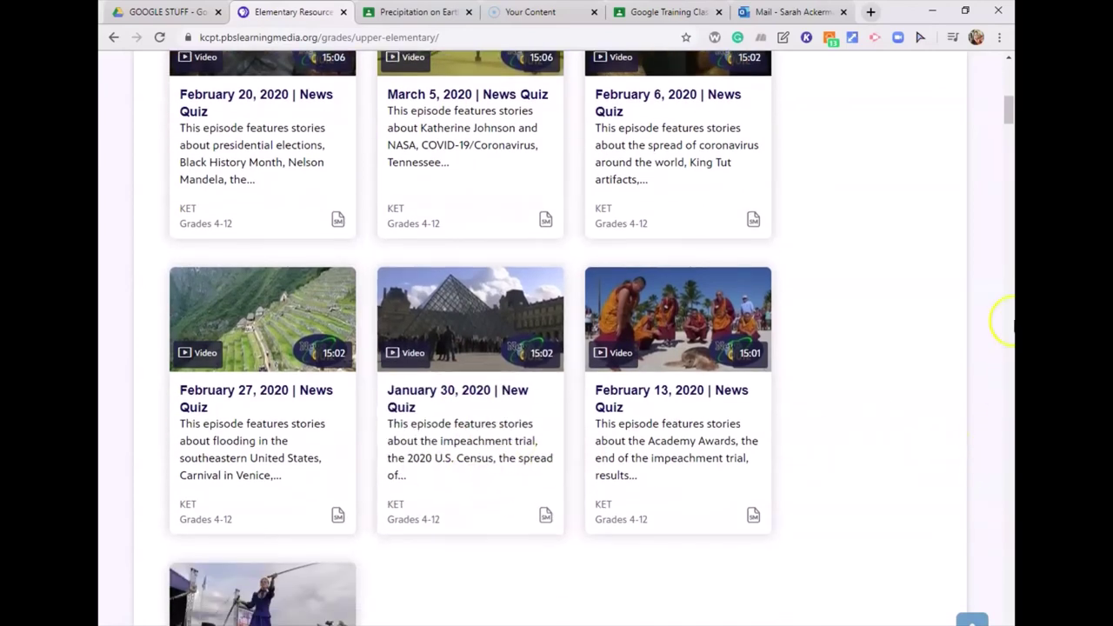
{"action": "left_click_drag", "start_coordinate": [1007, 122], "coordinate": [1007, 78]}
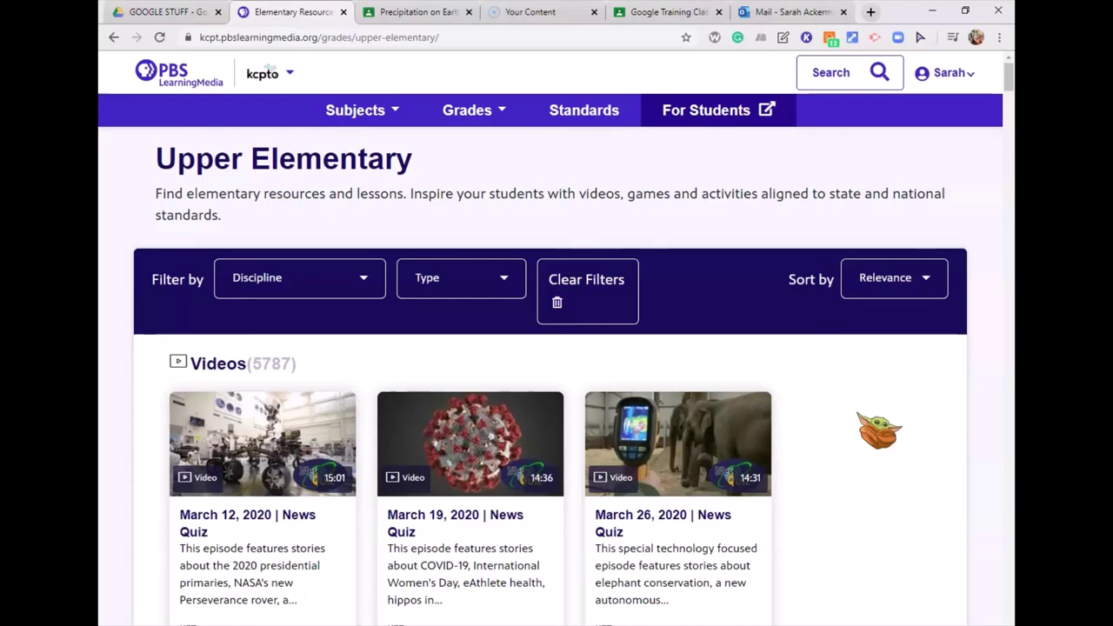
Browse by Standards using Next Generation Science Standards, Grade Level Disciplinary Core Ideas document.
{"action": "left_click", "coordinate": [595, 120]}
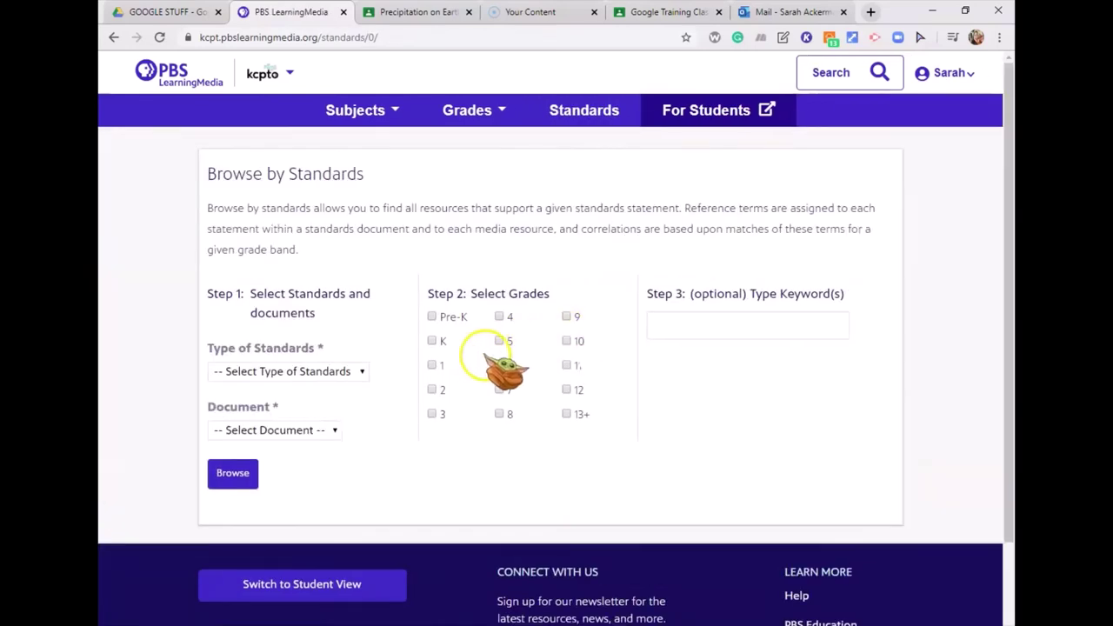
{"action": "left_click", "coordinate": [348, 372]}
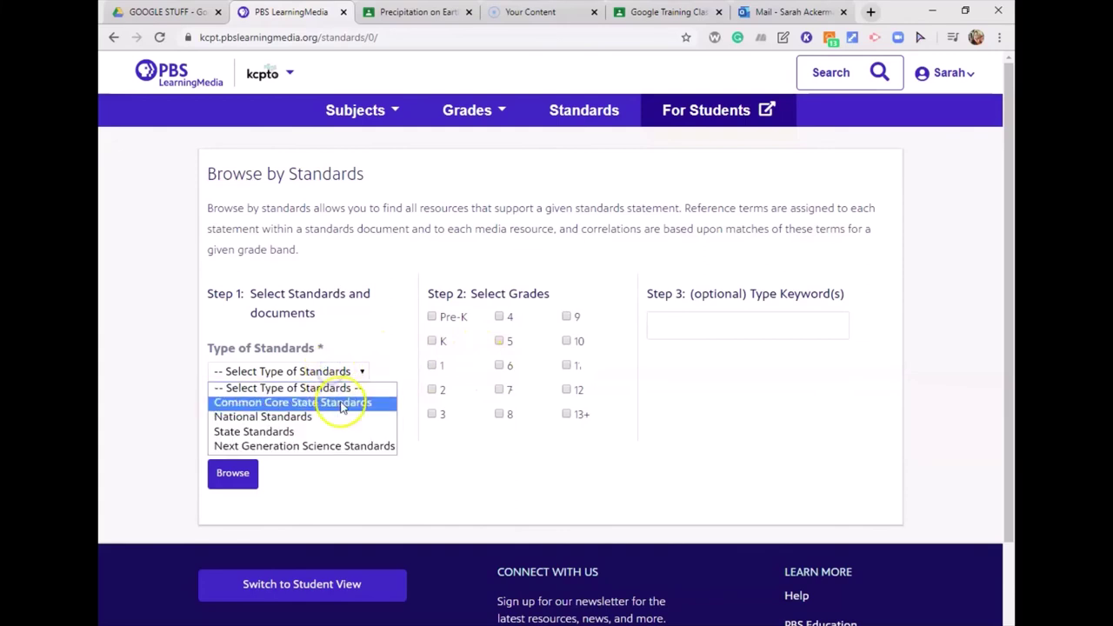
{"action": "left_click", "coordinate": [323, 448]}
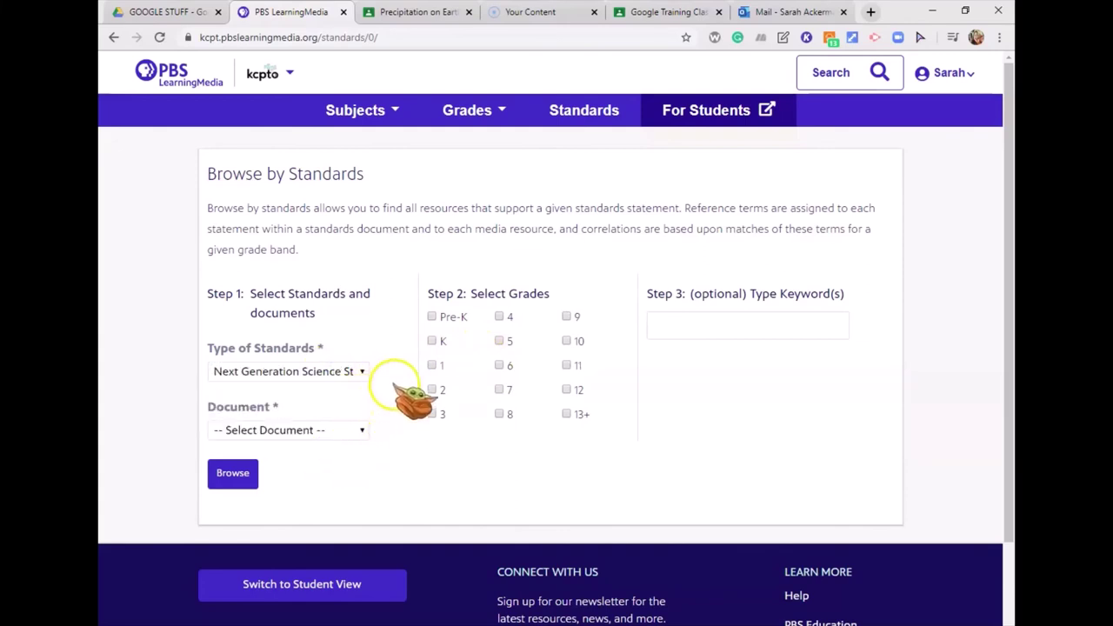
{"action": "left_click", "coordinate": [324, 432]}
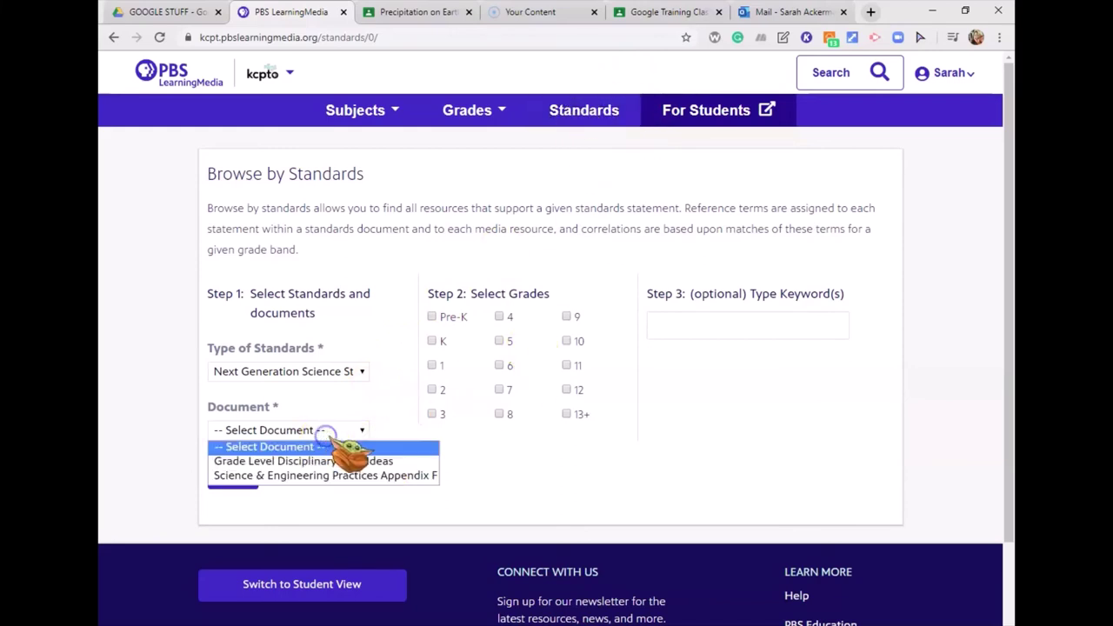
{"action": "left_click", "coordinate": [394, 461]}
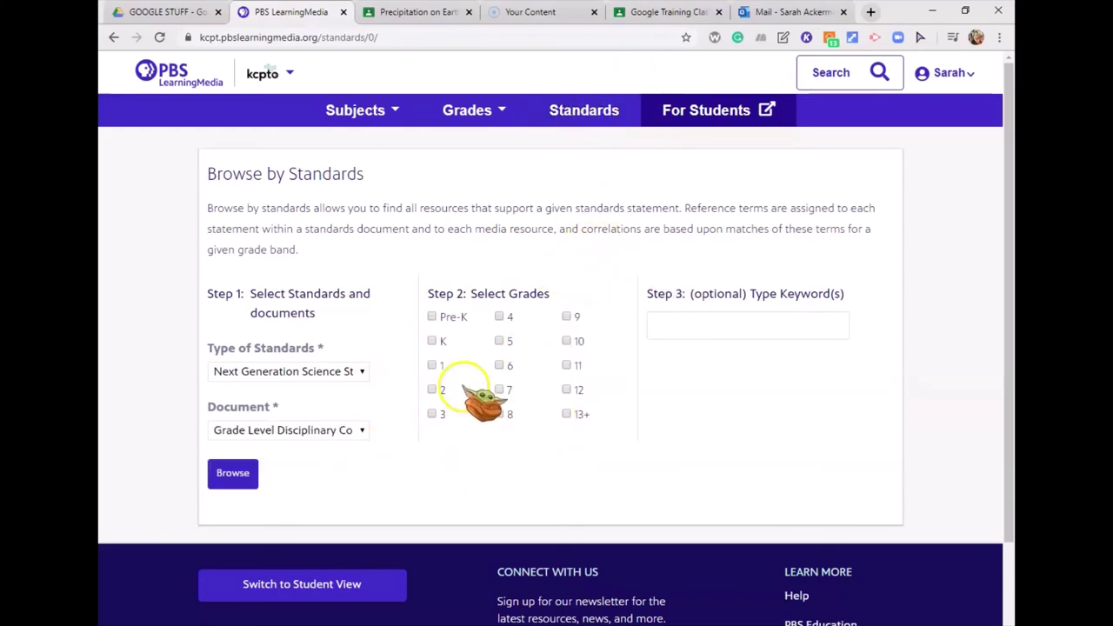
Limit to grade 5 and list the standards statements, such as 5-ESS1 and 5-ESS2.
{"action": "left_click", "coordinate": [500, 342]}
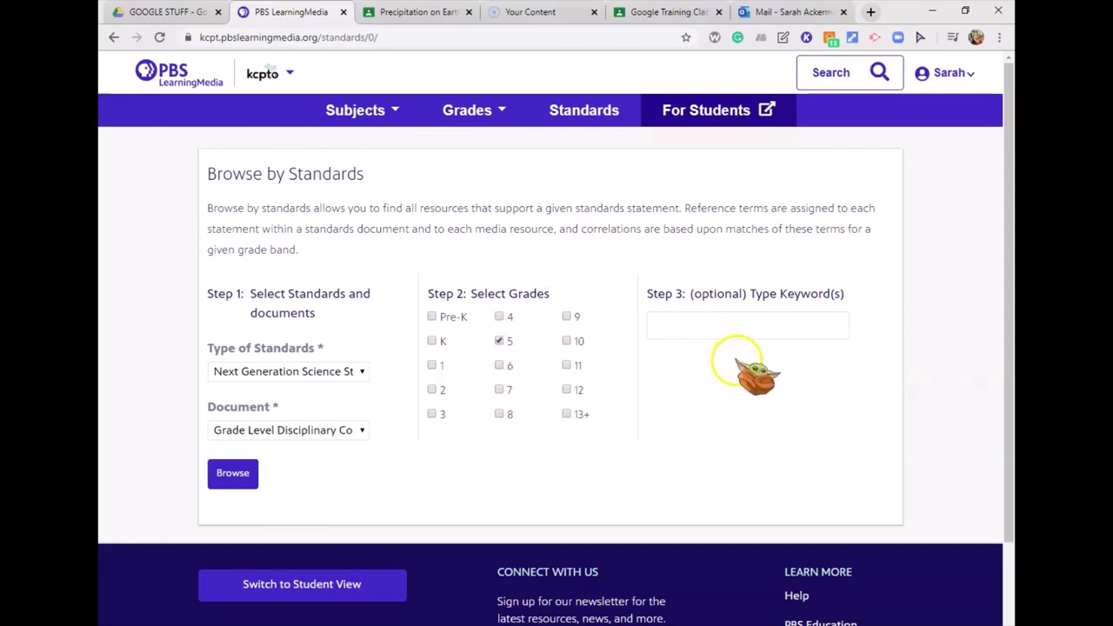
{"action": "left_click", "coordinate": [233, 473]}
{"action": "scroll", "coordinate": [730, 491], "scroll_direction": "down", "scroll_amount": 3}
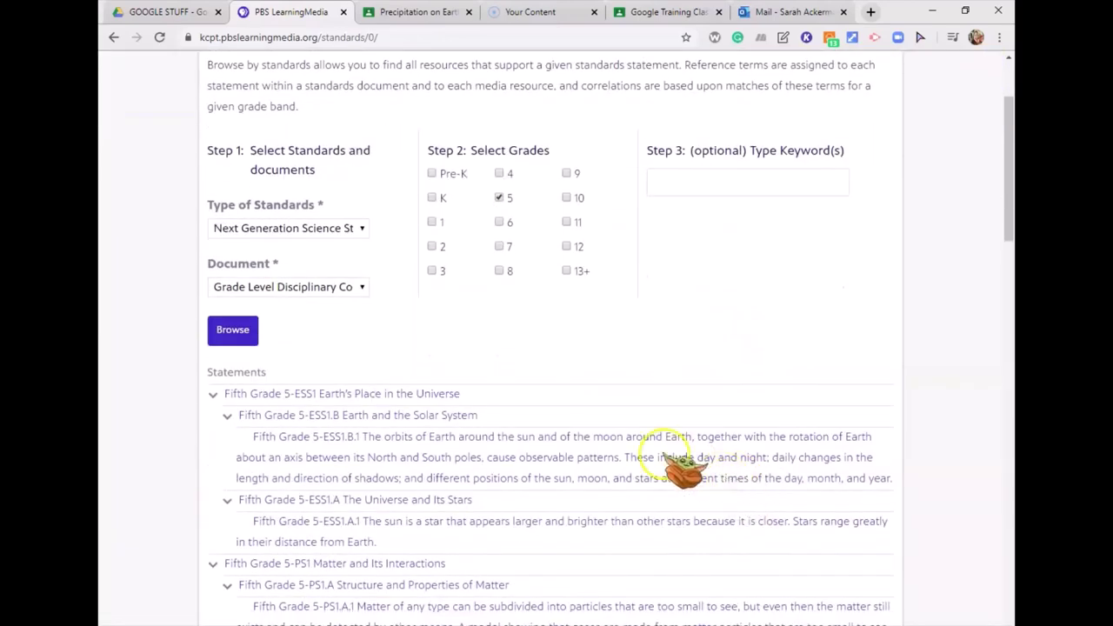
{"action": "scroll", "coordinate": [534, 497], "scroll_direction": "down", "scroll_amount": 1}
{"action": "scroll", "coordinate": [498, 491], "scroll_direction": "down", "scroll_amount": 4}
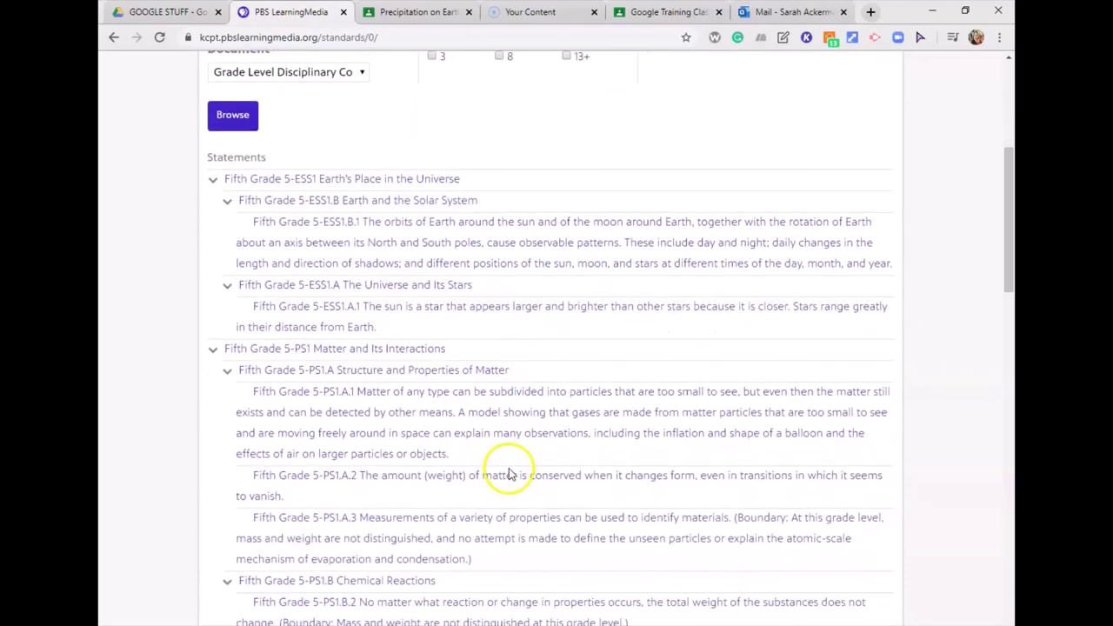
{"action": "scroll", "coordinate": [514, 485], "scroll_direction": "down", "scroll_amount": 3}
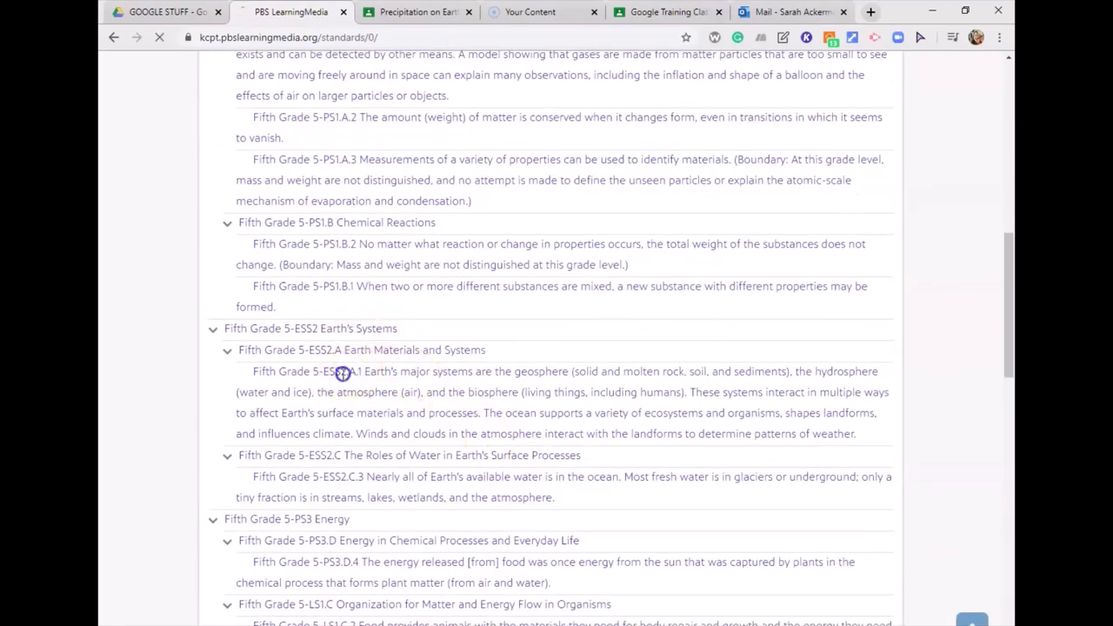
Open the 173 resources for 5-ESS2.A.1 and select Why We Should Protect Freshwater Mussels.
{"action": "left_click", "coordinate": [548, 398]}
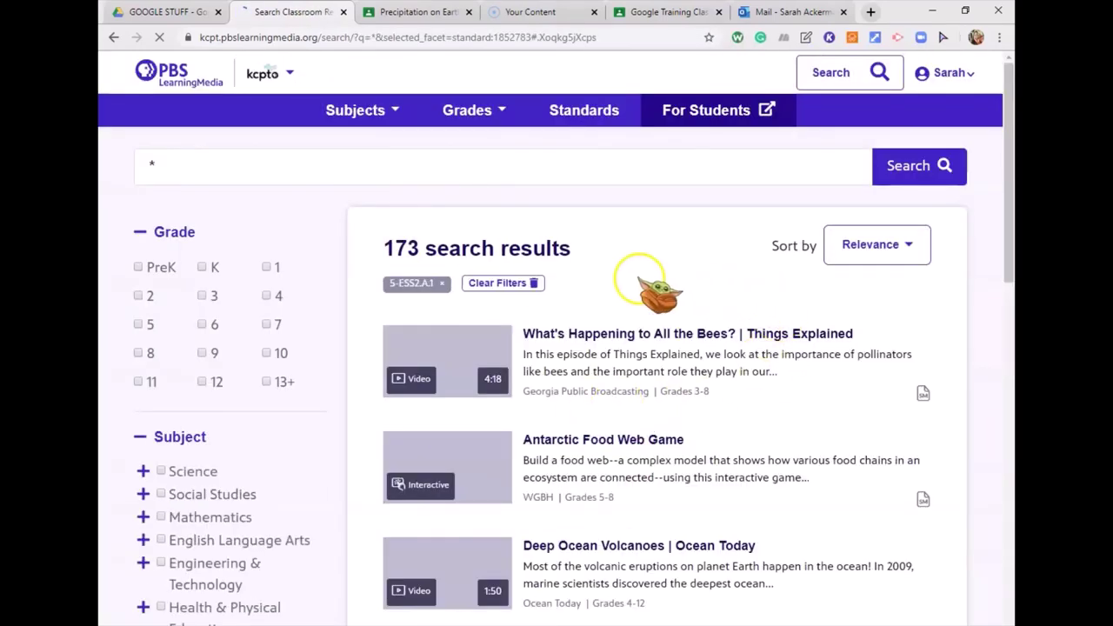
{"action": "scroll", "coordinate": [688, 444], "scroll_direction": "down", "scroll_amount": 1}
{"action": "scroll", "coordinate": [674, 443], "scroll_direction": "down", "scroll_amount": 2}
{"action": "scroll", "coordinate": [782, 522], "scroll_direction": "down", "scroll_amount": 2}
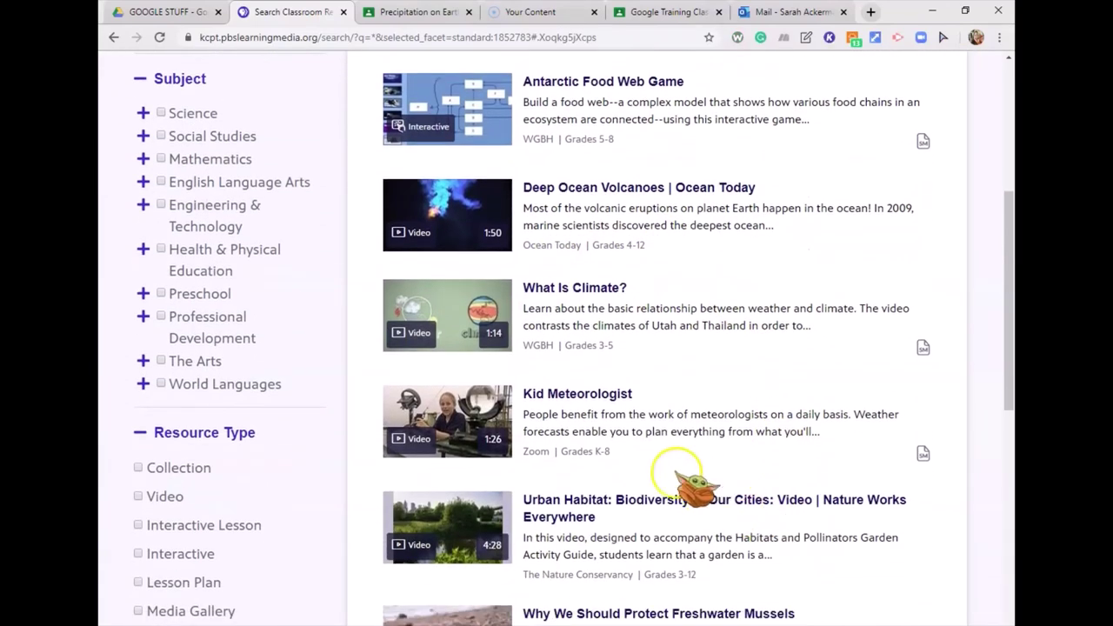
{"action": "scroll", "coordinate": [674, 478], "scroll_direction": "down", "scroll_amount": 1}
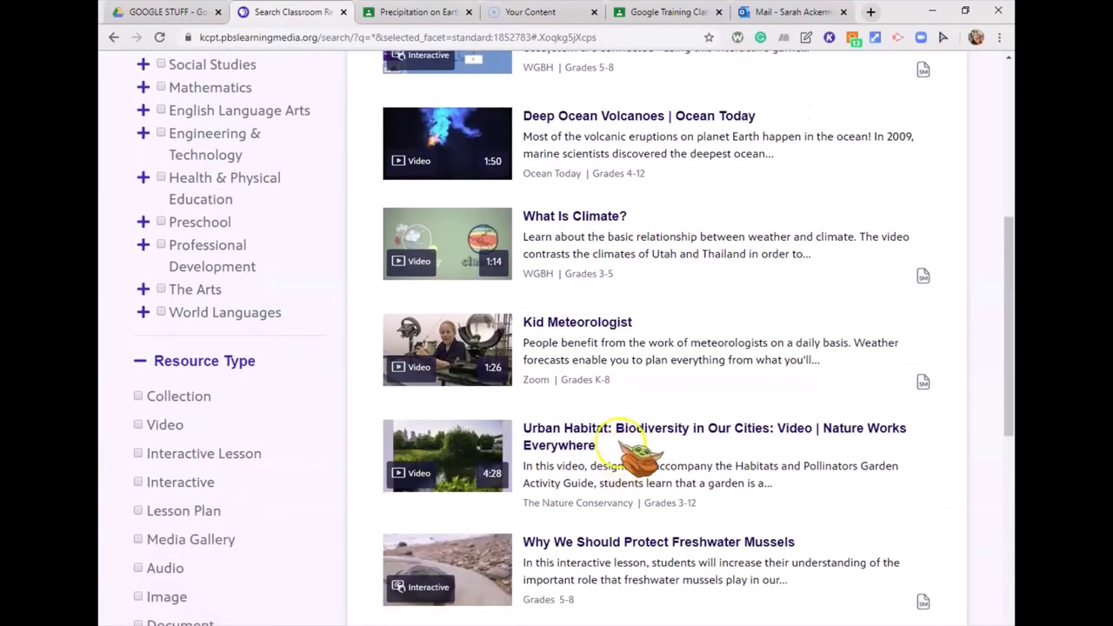
{"action": "scroll", "coordinate": [644, 430], "scroll_direction": "down", "scroll_amount": 1}
{"action": "scroll", "coordinate": [687, 439], "scroll_direction": "down", "scroll_amount": 1}
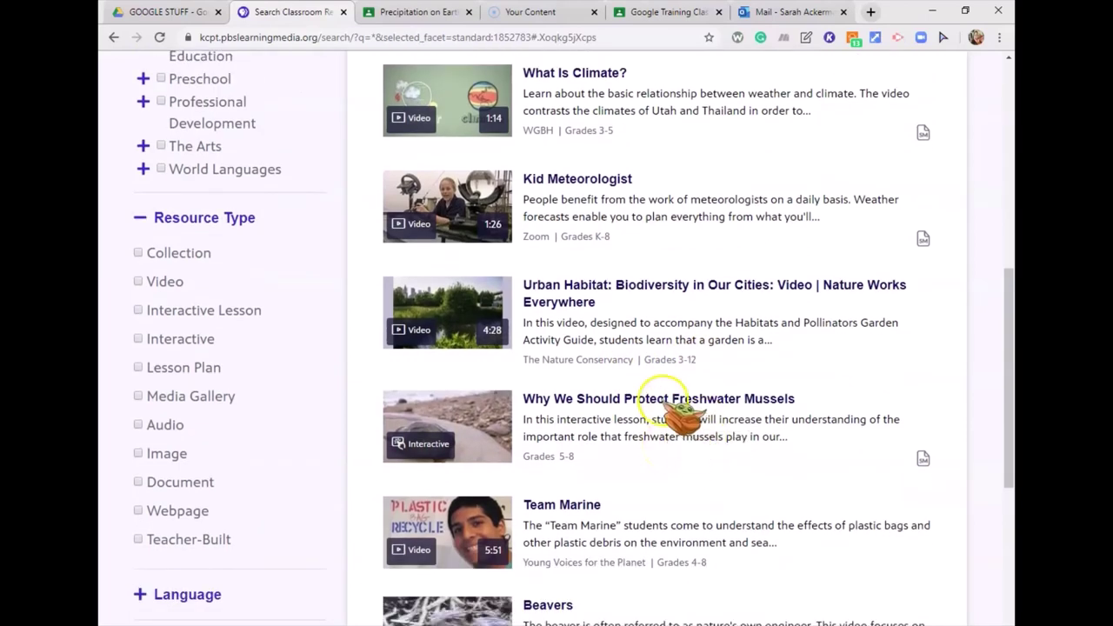
{"action": "left_click", "coordinate": [760, 398]}
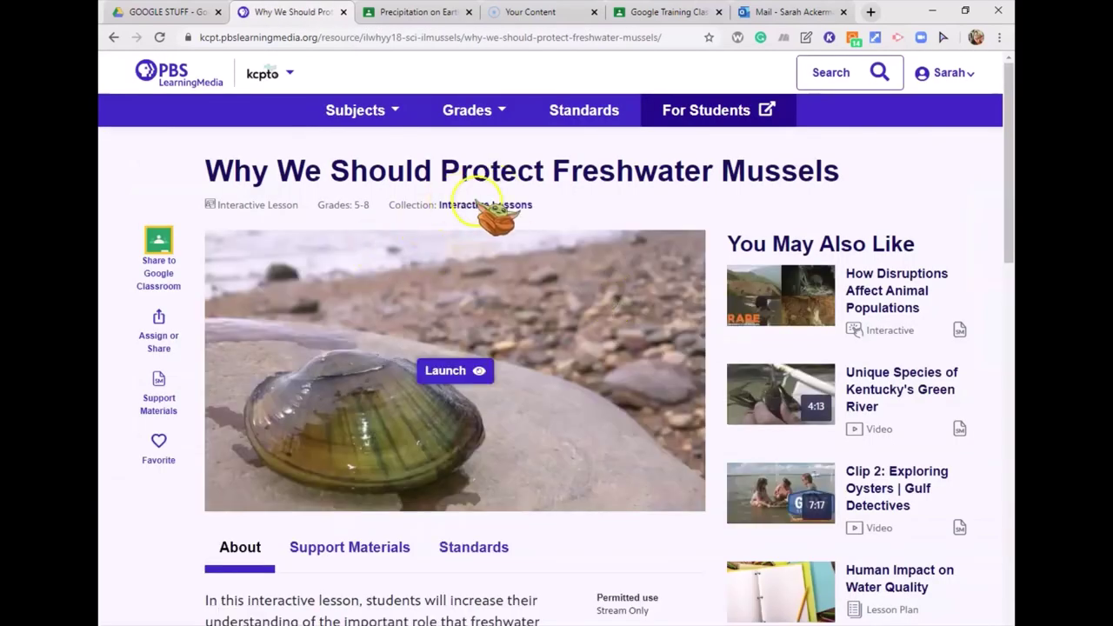
Show the Freshwater Mussels lesson's Support Materials with its Teaching Tips document.
{"action": "scroll", "coordinate": [510, 366], "scroll_direction": "down", "scroll_amount": 1}
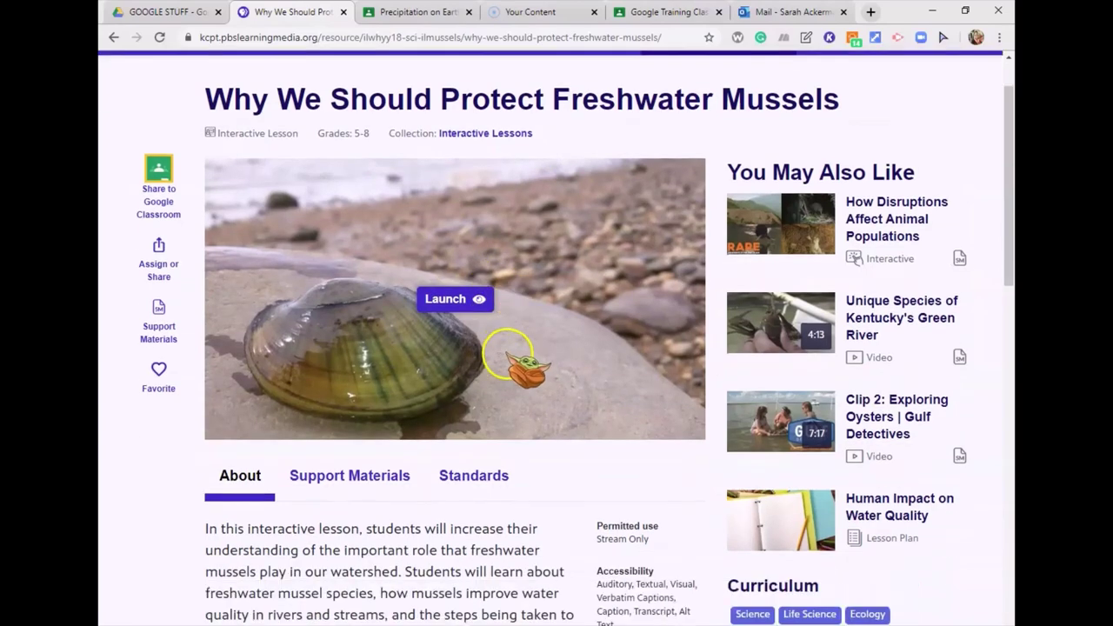
{"action": "scroll", "coordinate": [454, 512], "scroll_direction": "down", "scroll_amount": 1}
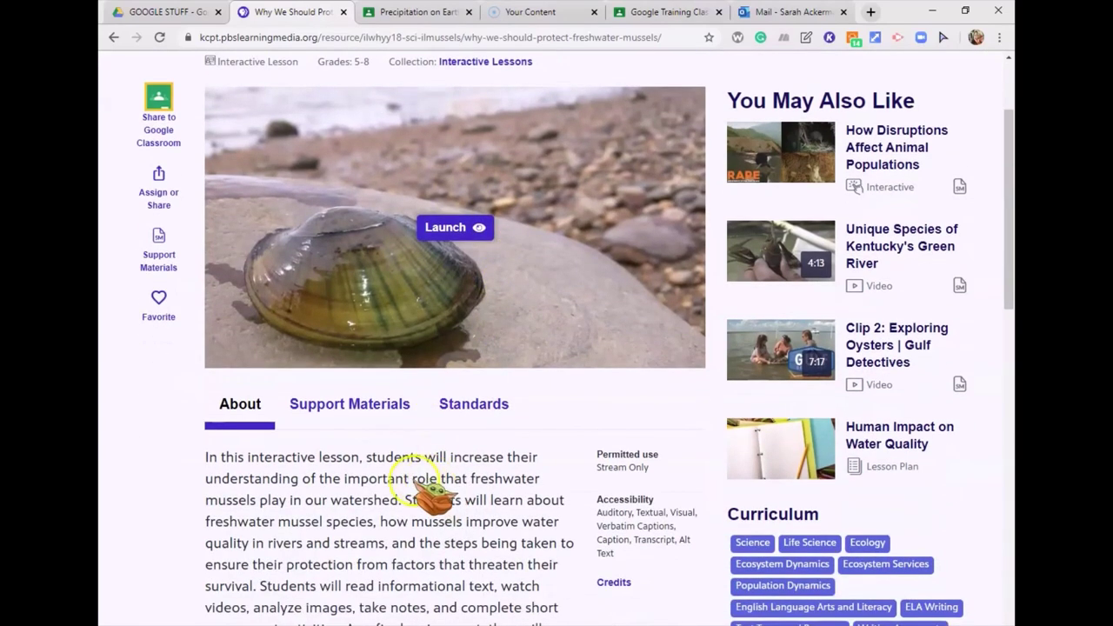
{"action": "scroll", "coordinate": [454, 505], "scroll_direction": "down", "scroll_amount": 1}
{"action": "scroll", "coordinate": [439, 465], "scroll_direction": "down", "scroll_amount": 1}
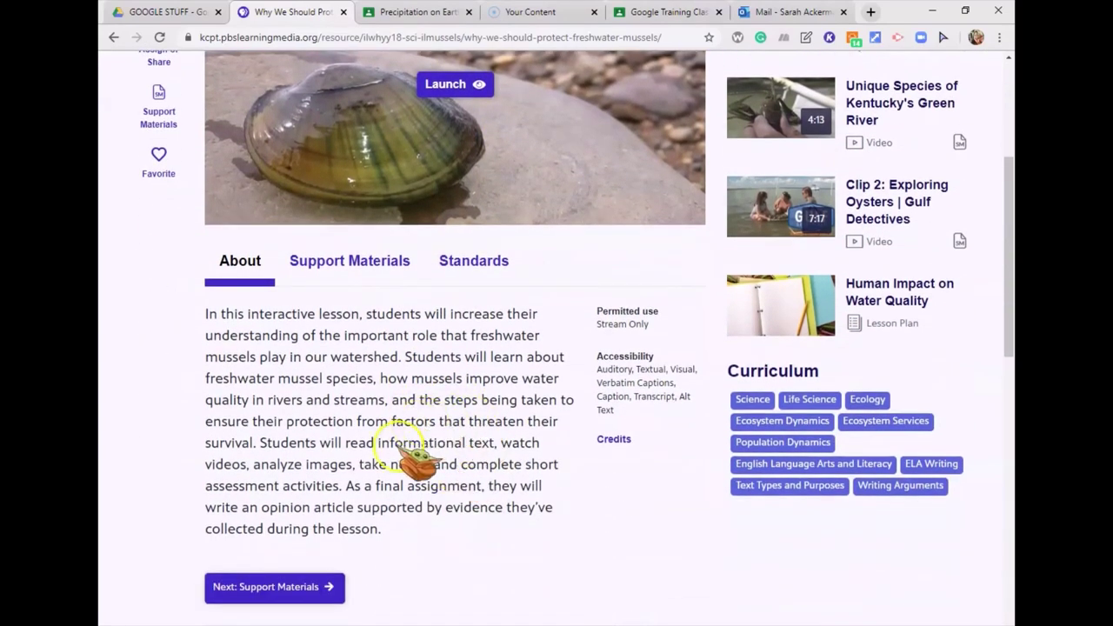
{"action": "scroll", "coordinate": [391, 478], "scroll_direction": "down", "scroll_amount": 1}
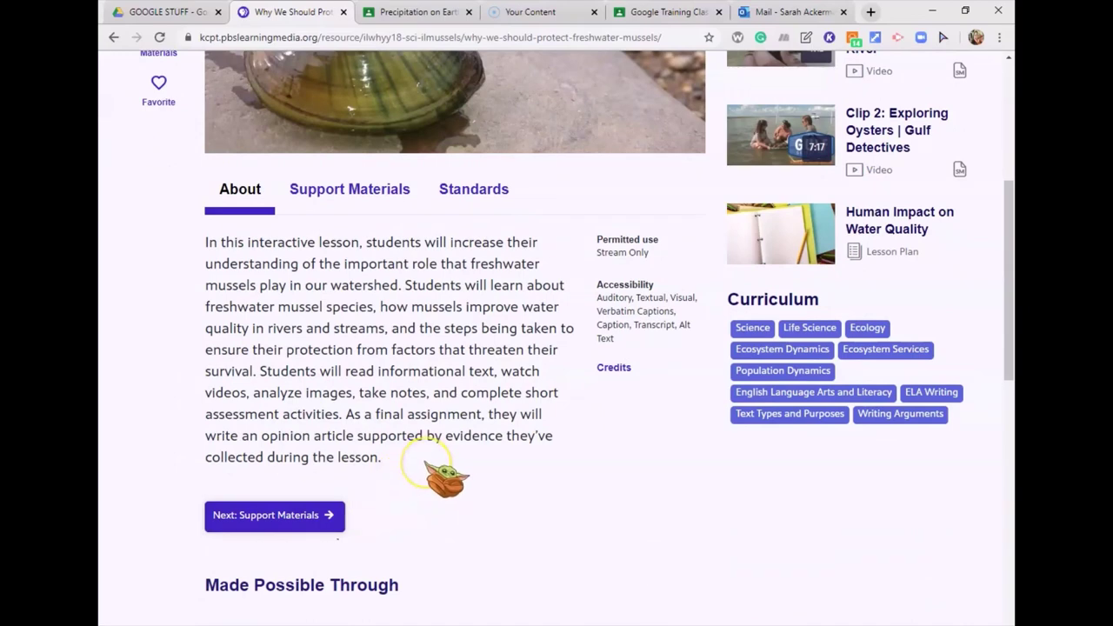
{"action": "scroll", "coordinate": [444, 477], "scroll_direction": "down", "scroll_amount": 3}
{"action": "scroll", "coordinate": [446, 476], "scroll_direction": "up", "scroll_amount": 2}
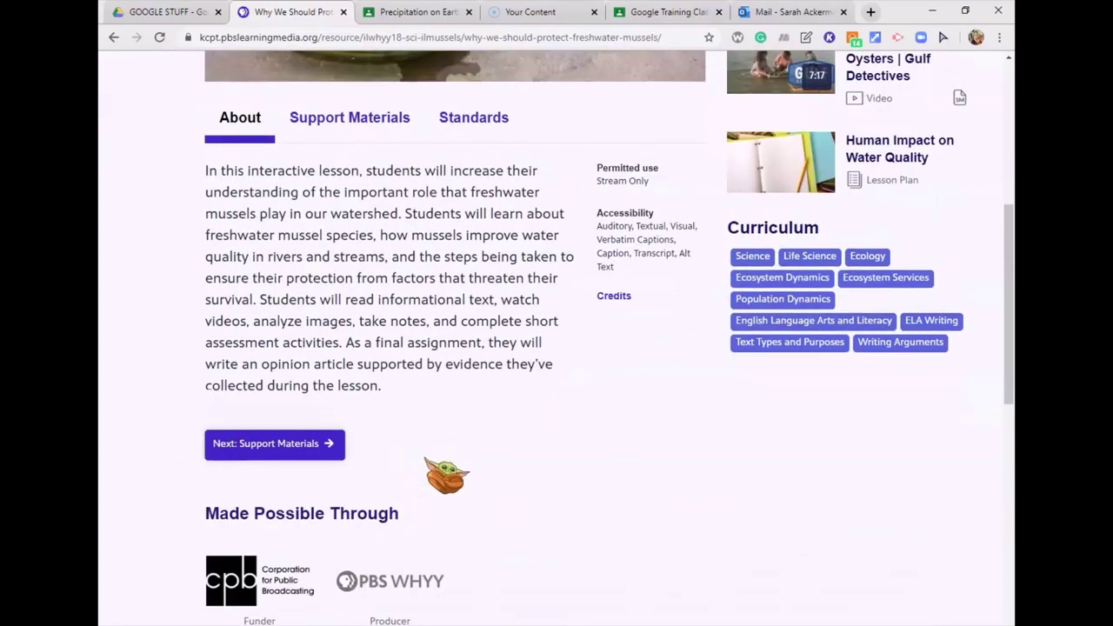
{"action": "scroll", "coordinate": [435, 391], "scroll_direction": "up", "scroll_amount": 1}
{"action": "left_click", "coordinate": [397, 196]}
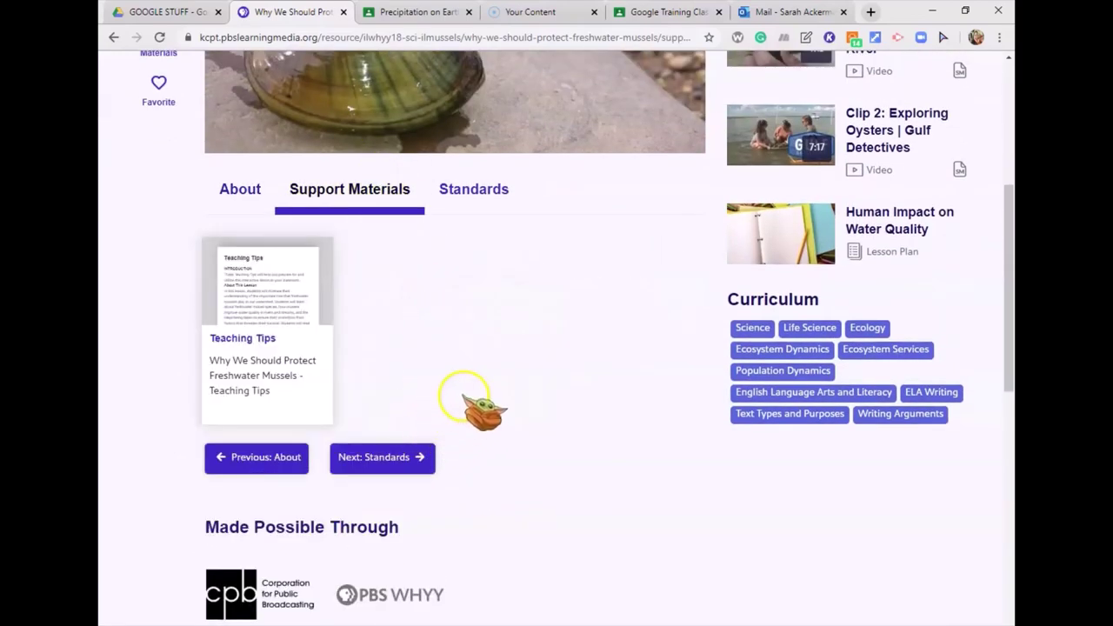
{"action": "scroll", "coordinate": [461, 396], "scroll_direction": "up", "scroll_amount": 3}
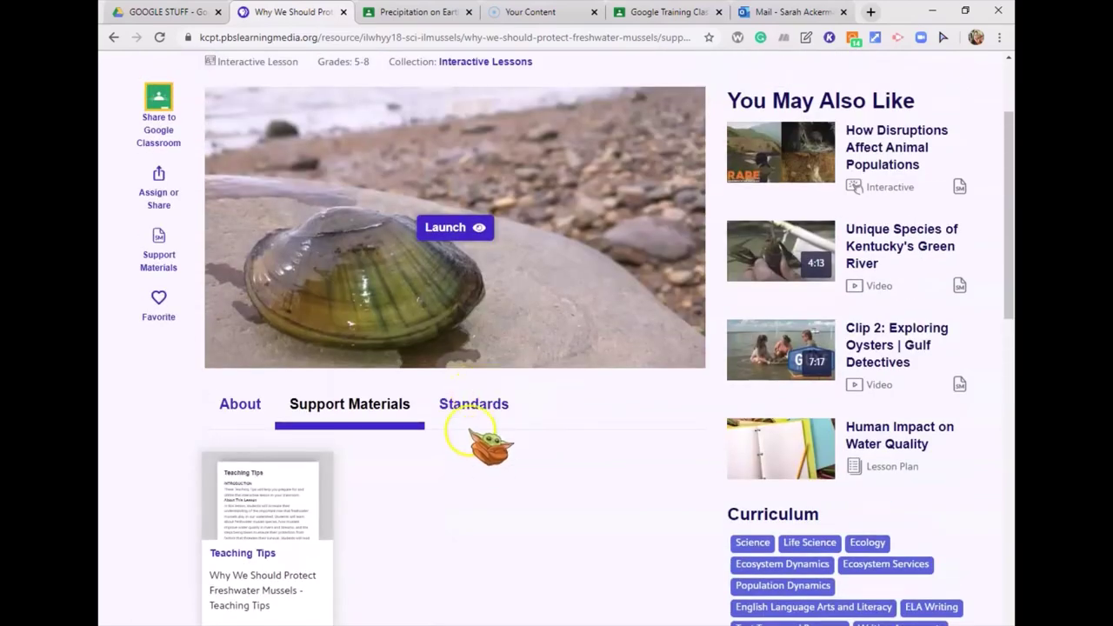
{"action": "scroll", "coordinate": [477, 326], "scroll_direction": "up", "scroll_amount": 1}
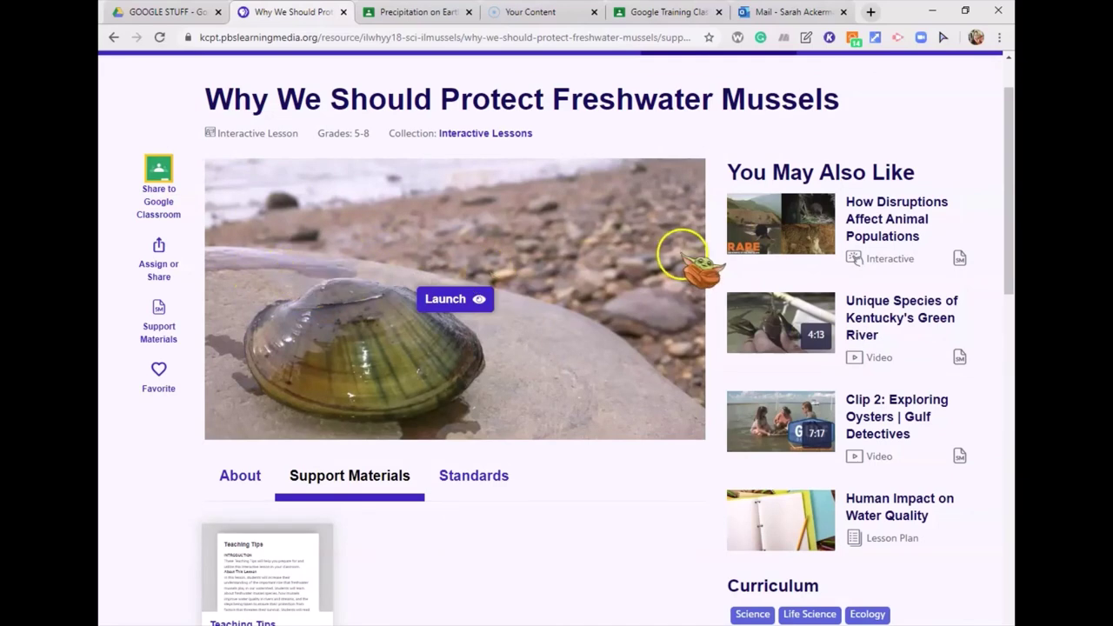
{"action": "scroll", "coordinate": [674, 254], "scroll_direction": "up", "scroll_amount": 1}
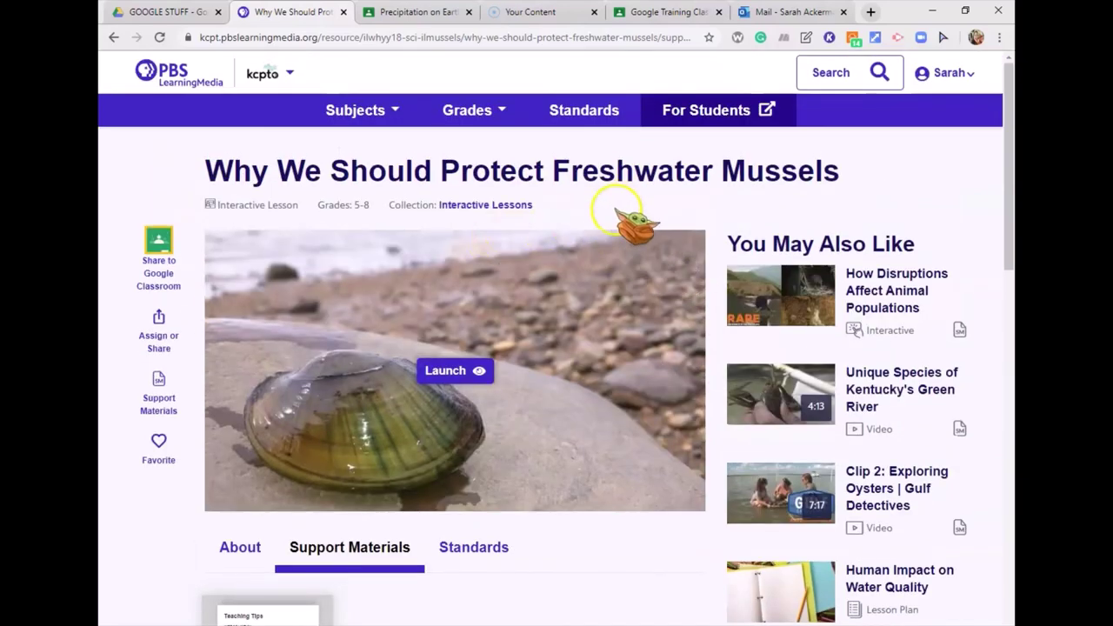